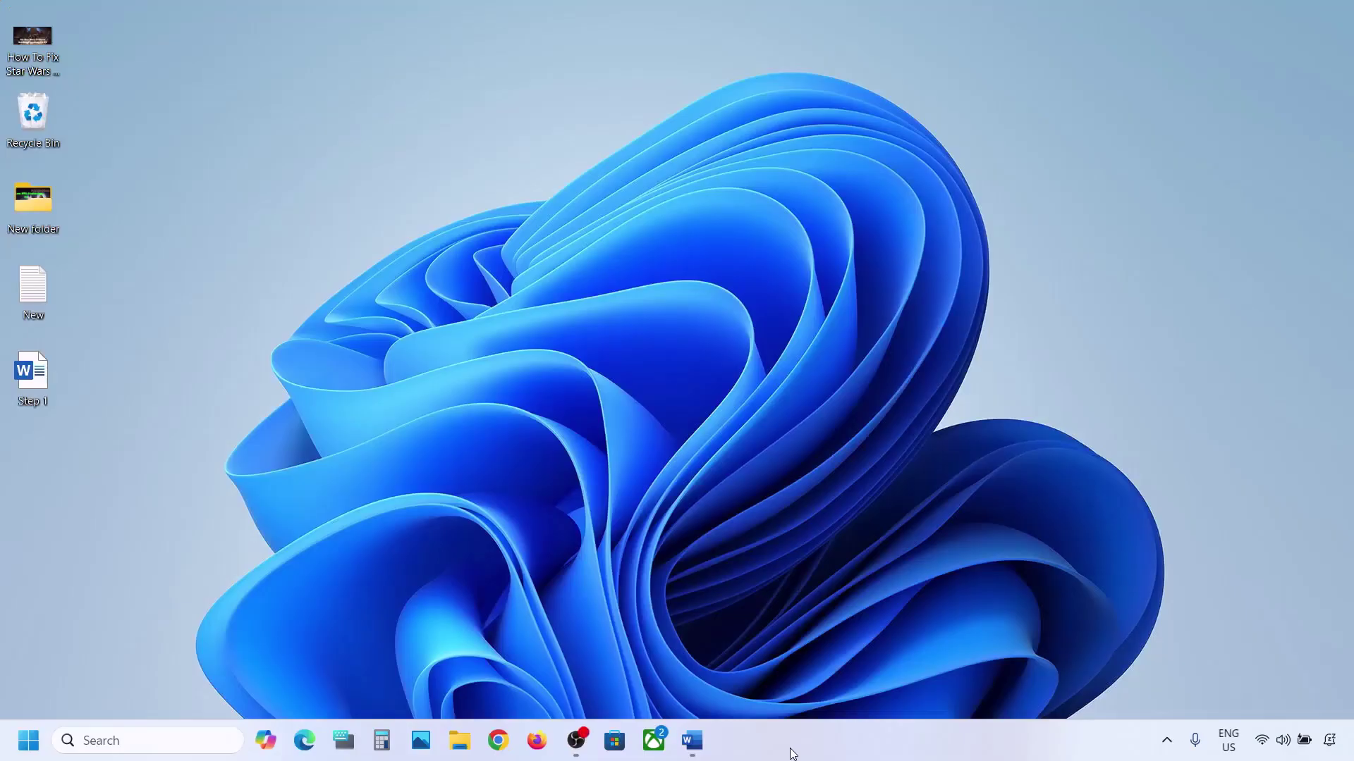
- Highlight the Start App Readiness Service step in the Word notes and search Windows for 'services'
click(691, 741)
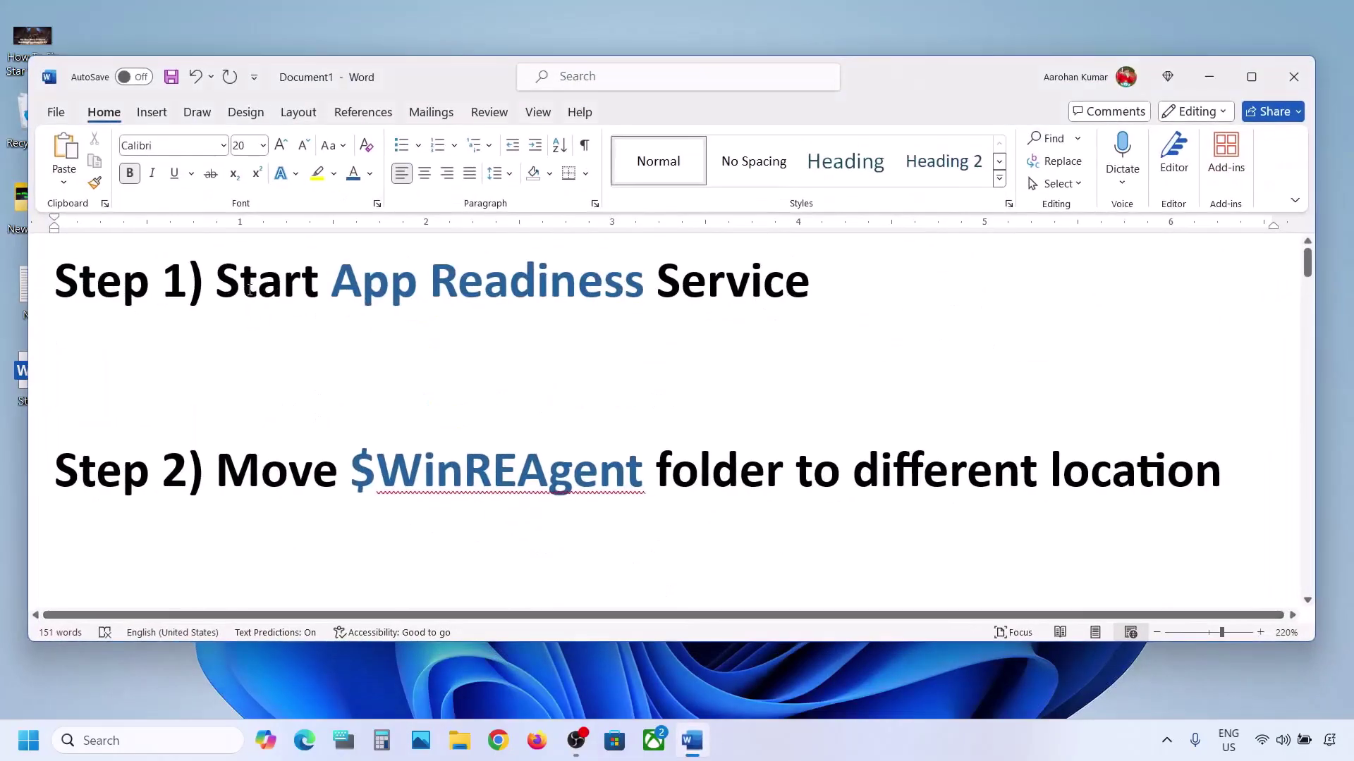
drag(279, 285, 811, 289)
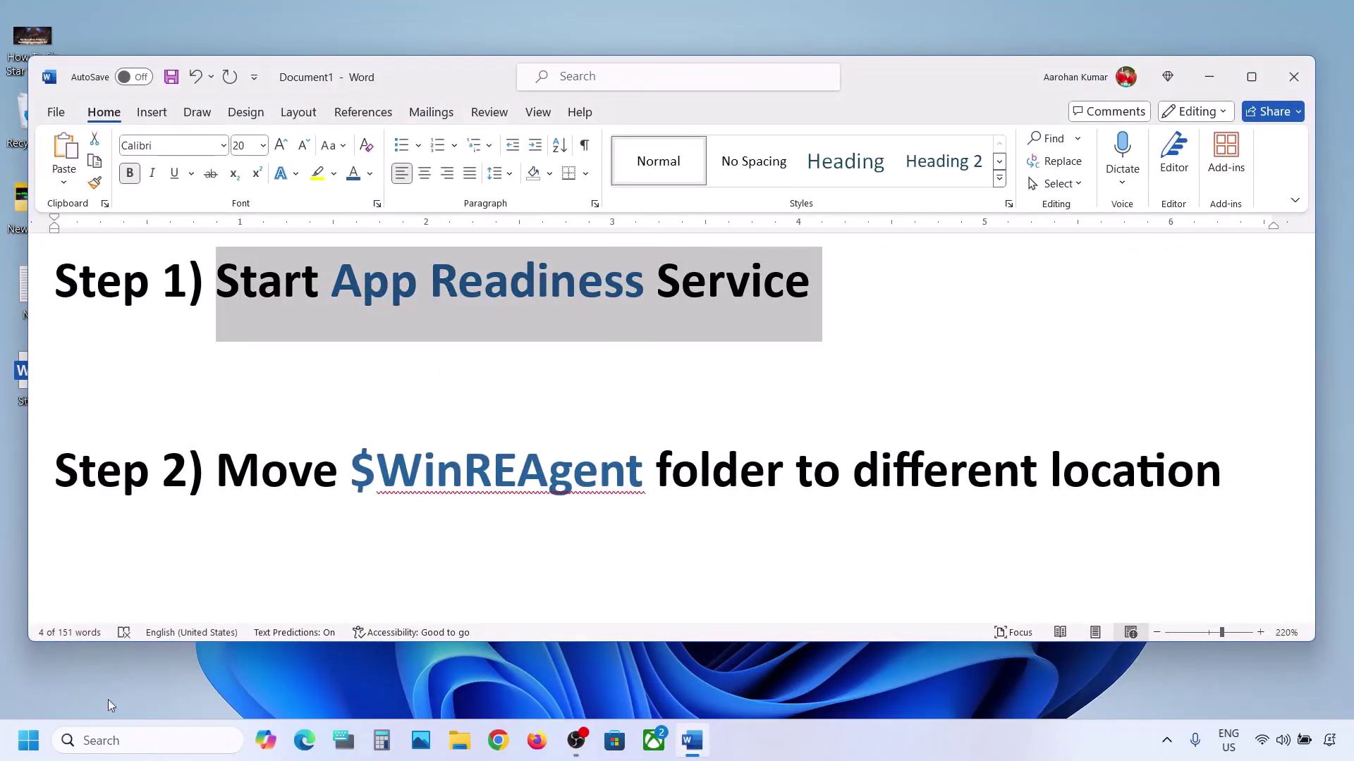
click(105, 733)
text(services)
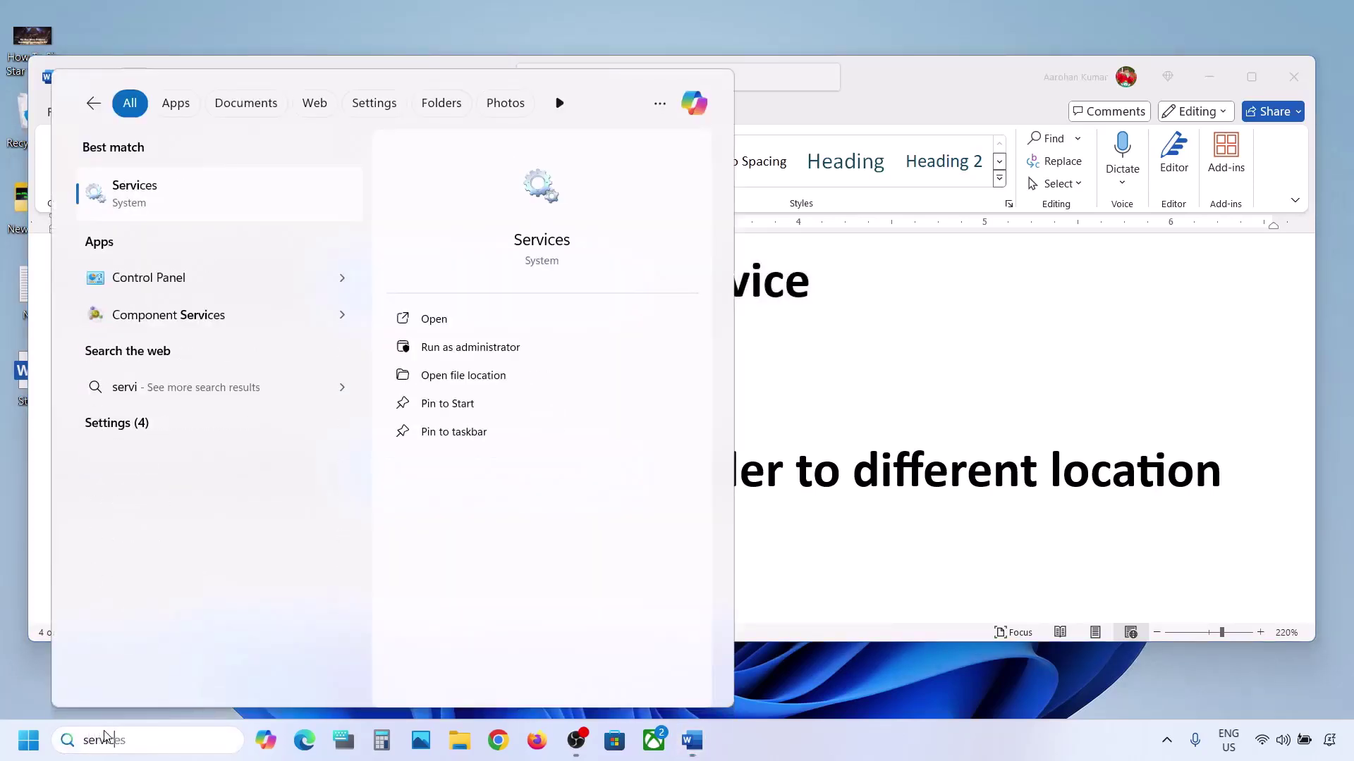
- Start the App Readiness service with its startup type kept at Automatic
click(170, 204)
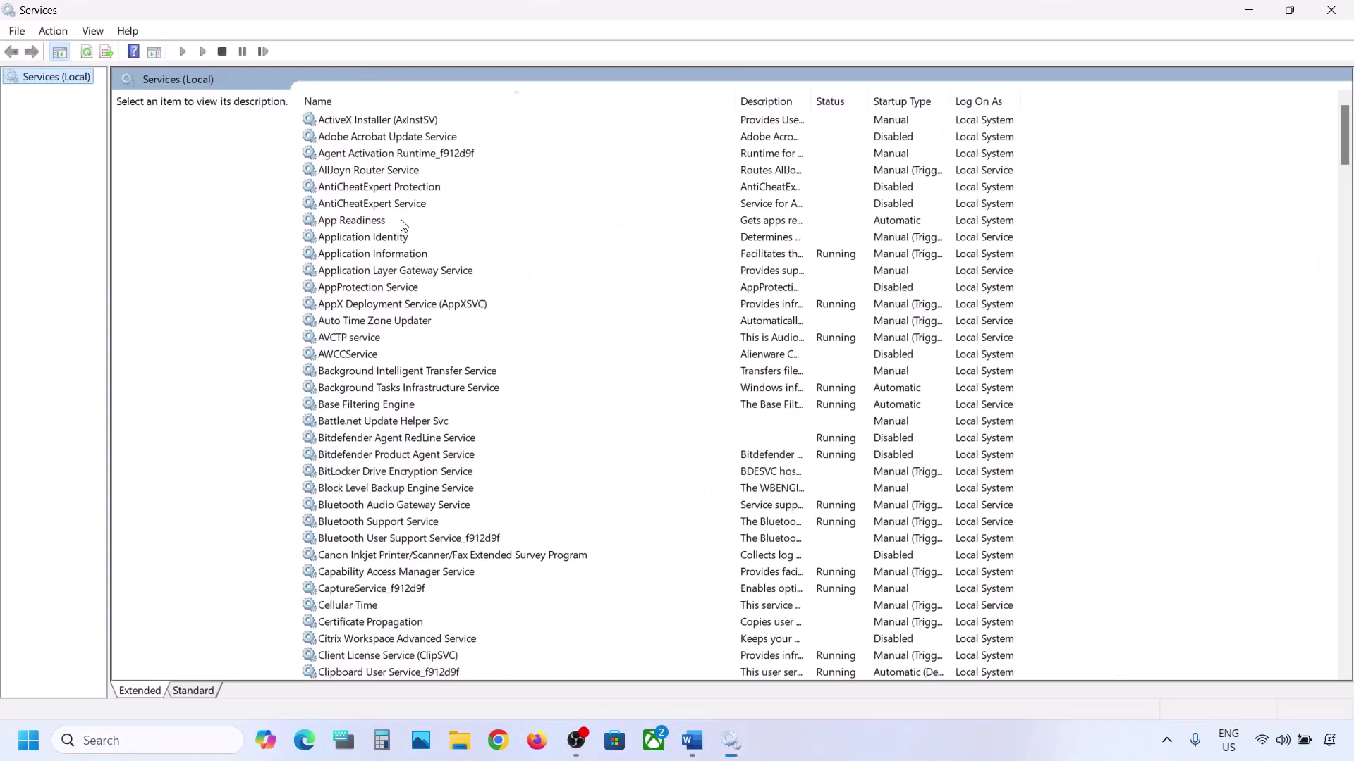
click(385, 222)
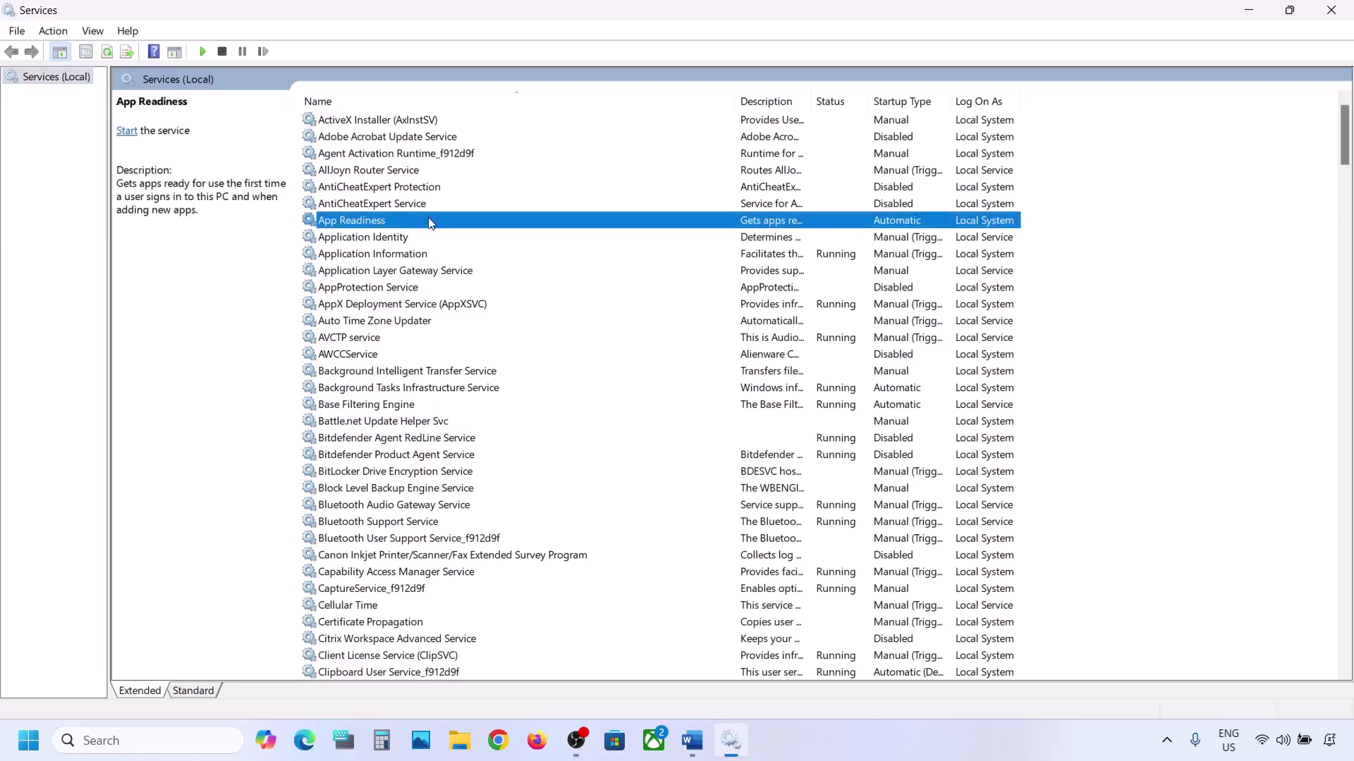
double_click(421, 225)
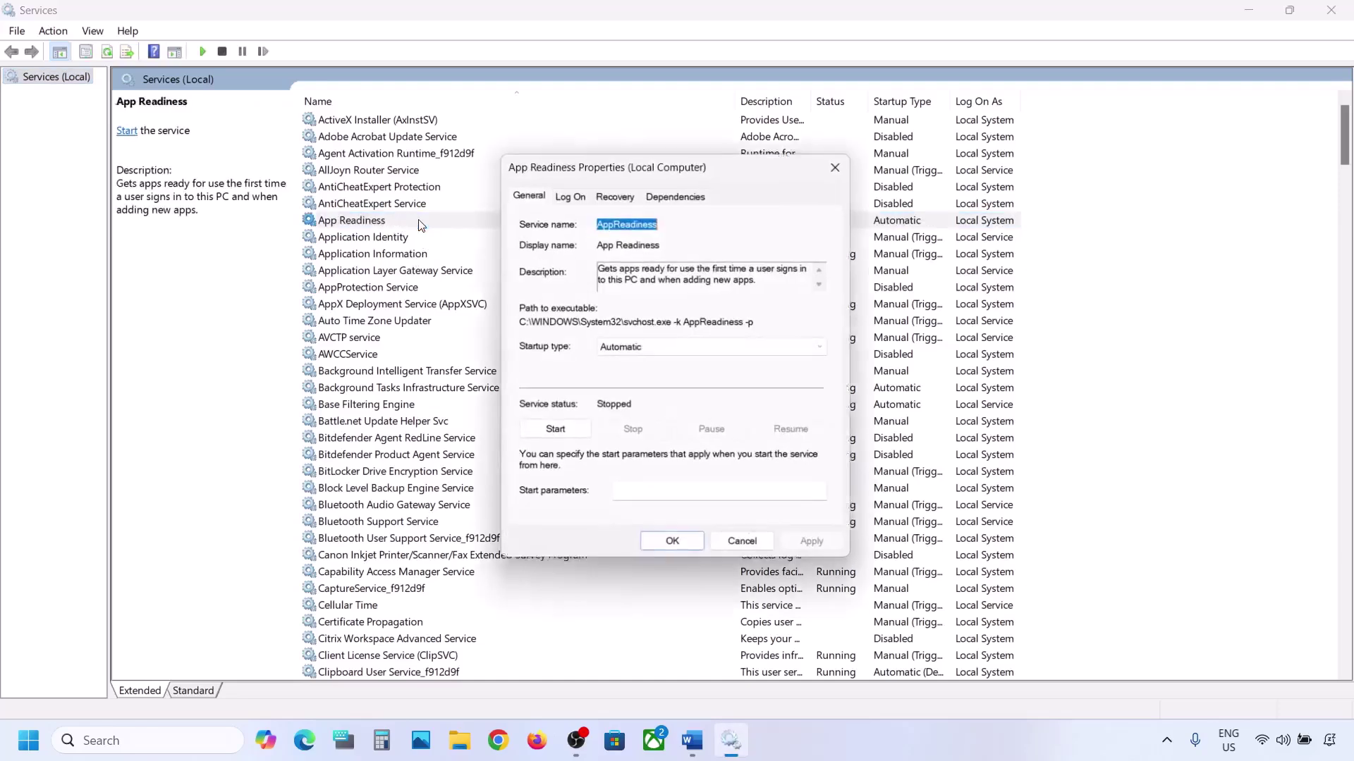
click(626, 351)
click(620, 375)
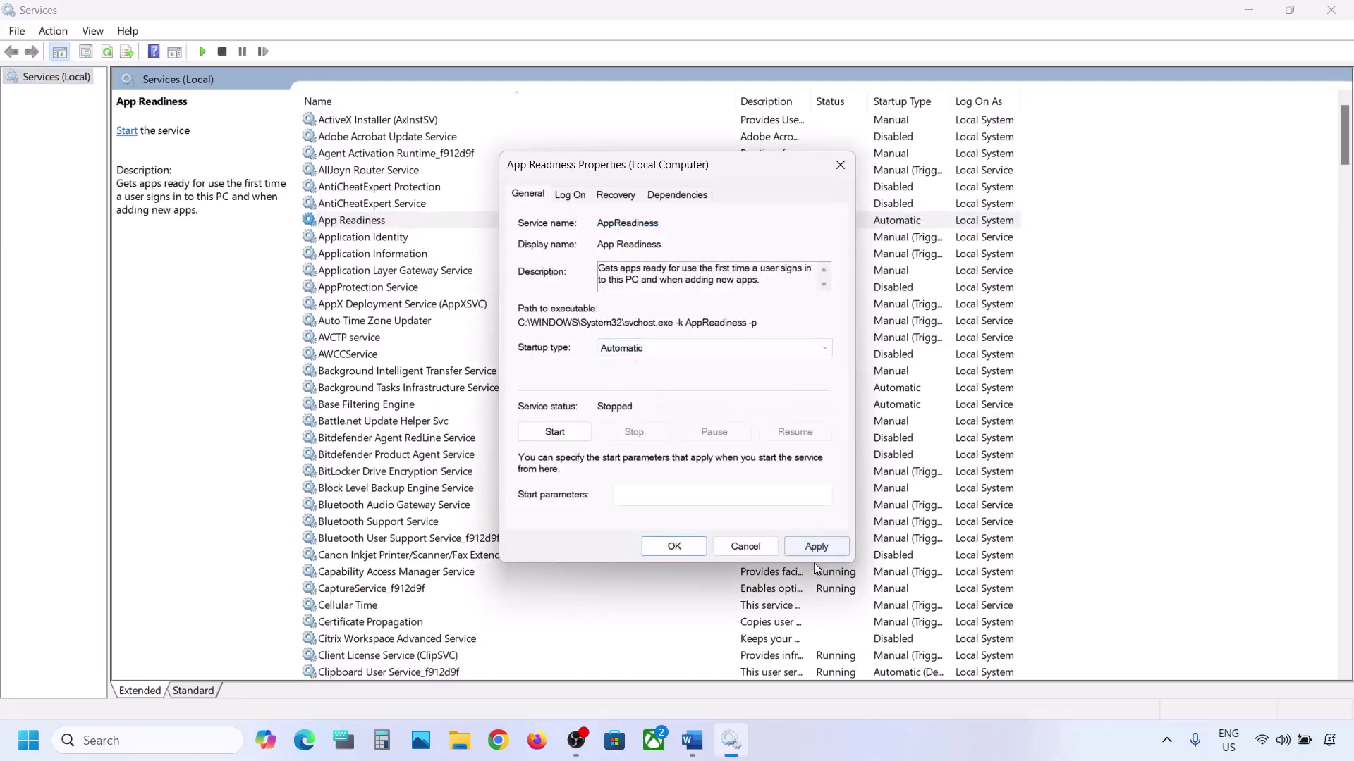
click(816, 549)
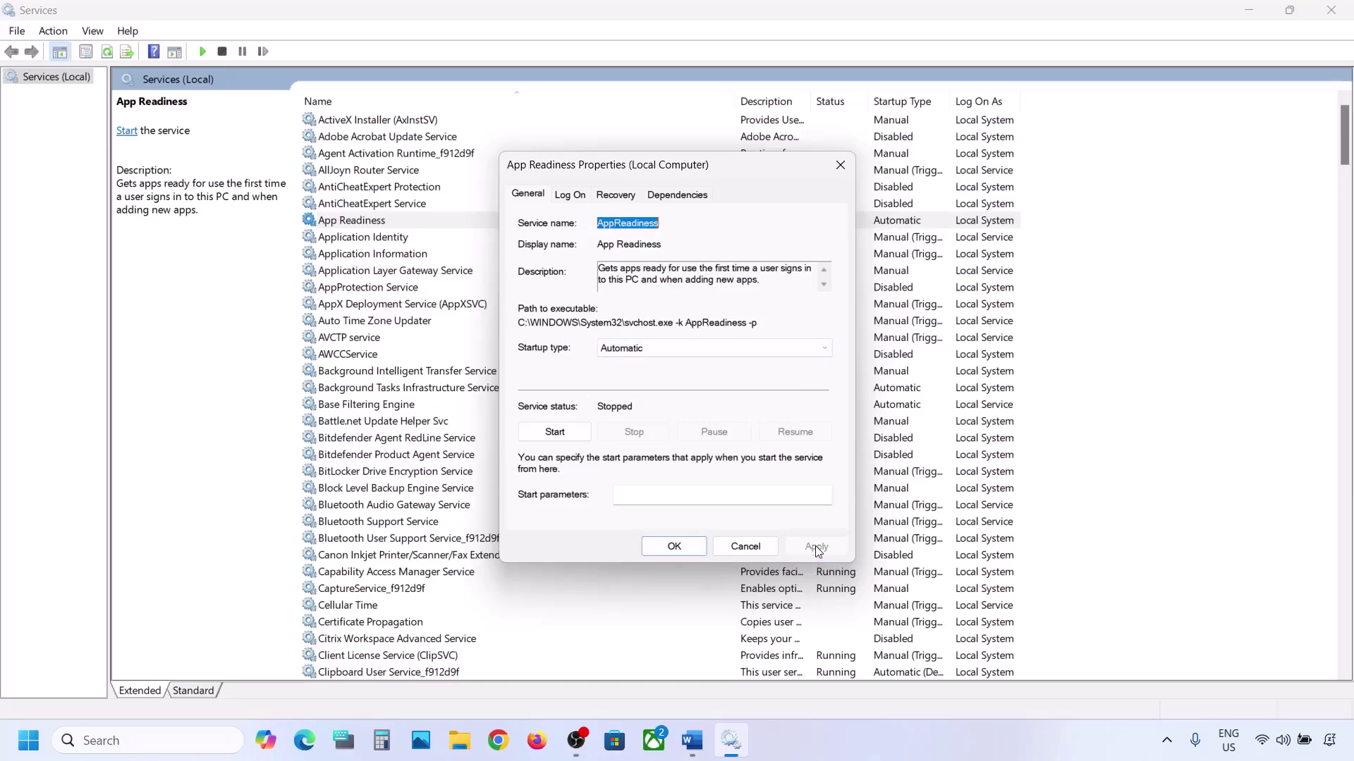
click(562, 437)
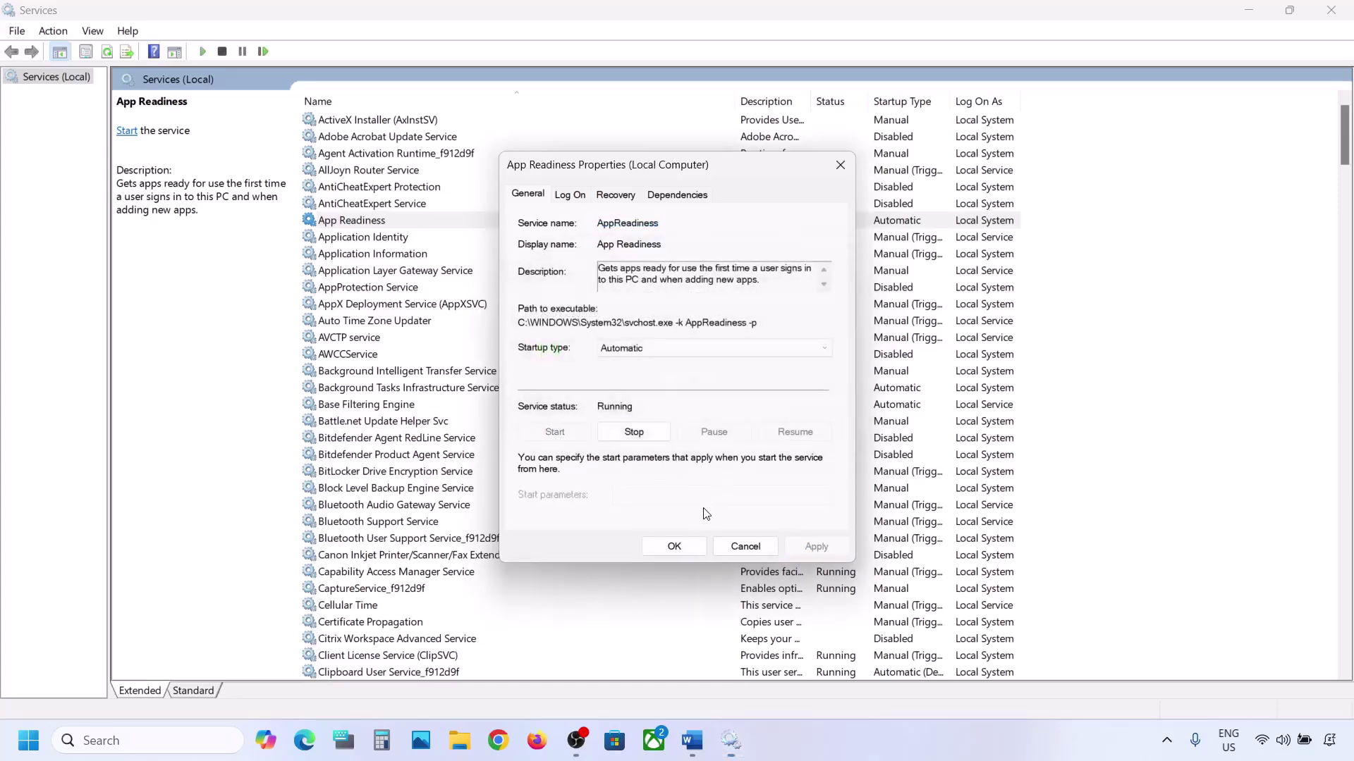
click(674, 547)
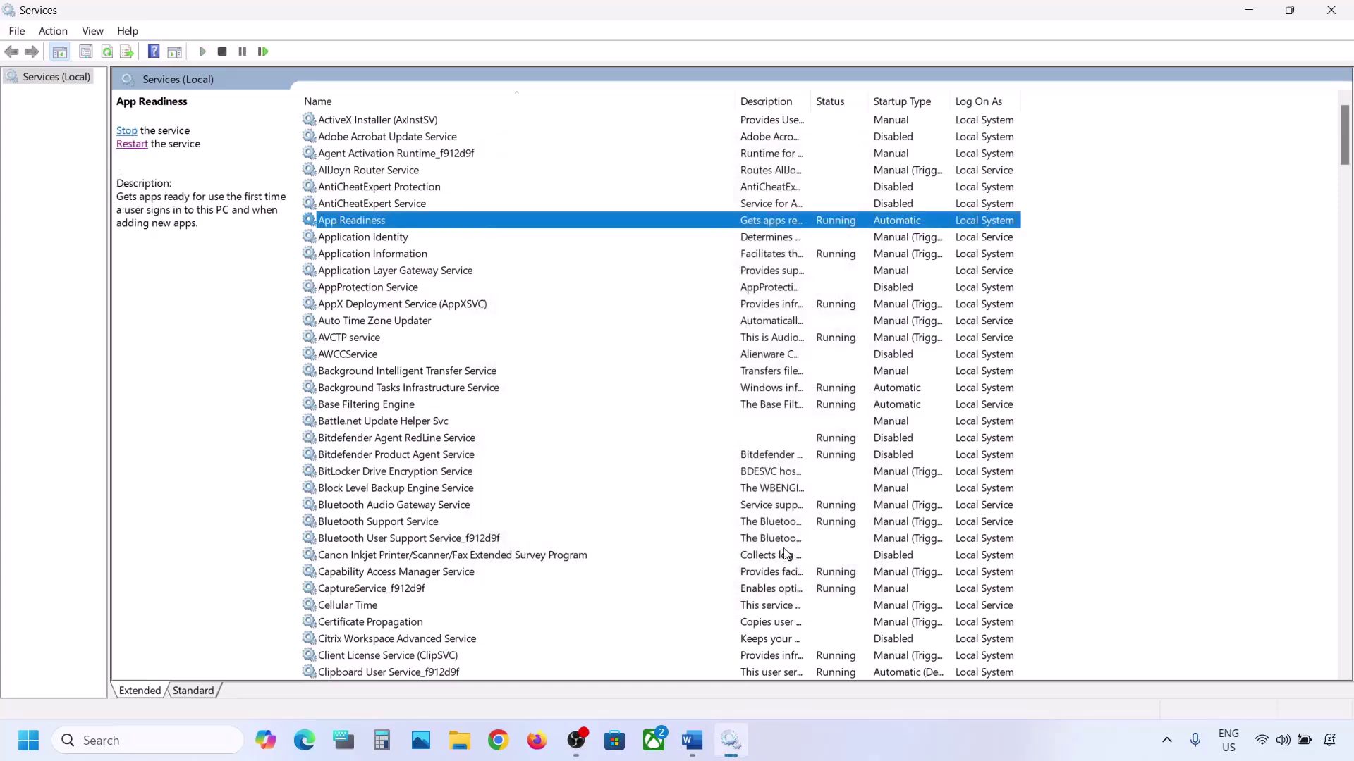
click(691, 746)
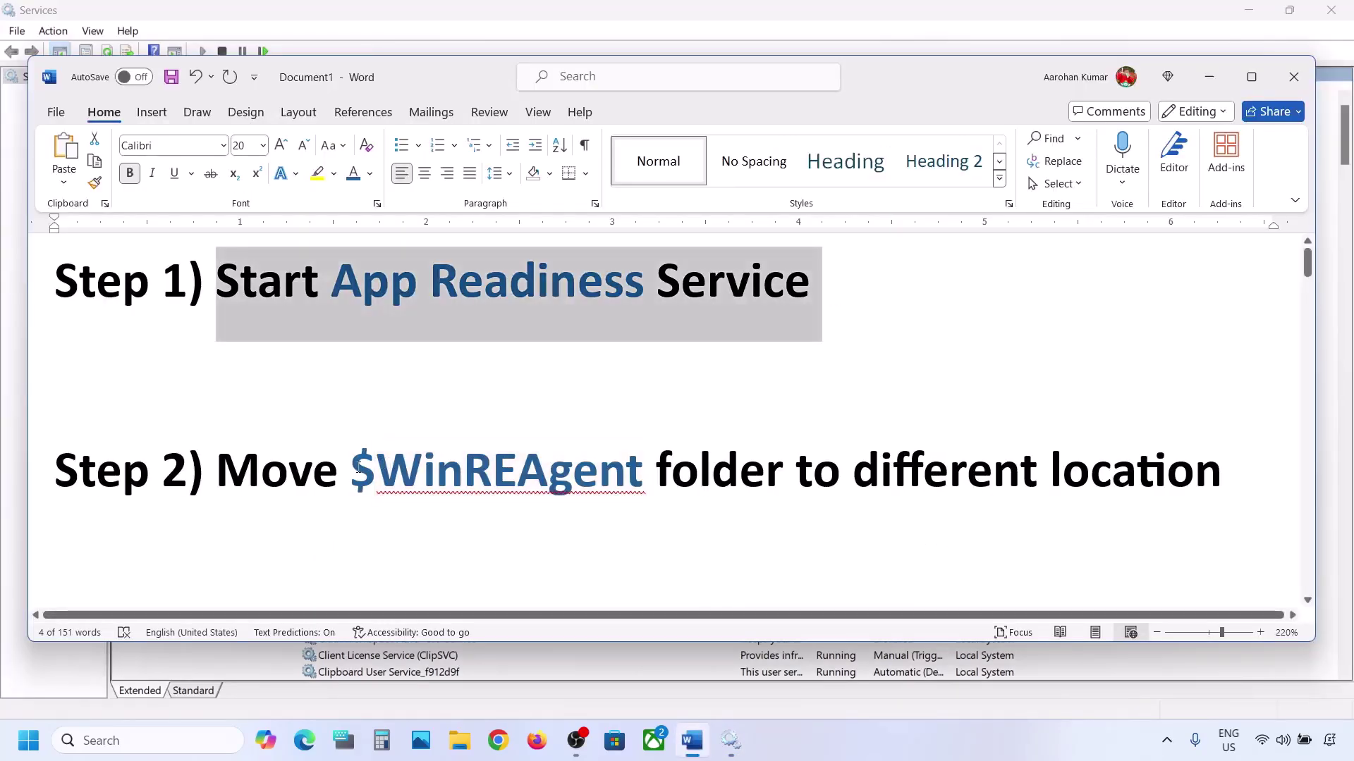
- Open the OS (C:) drive with hidden items shown and select the $WinREAgent folder
double_click(359, 468)
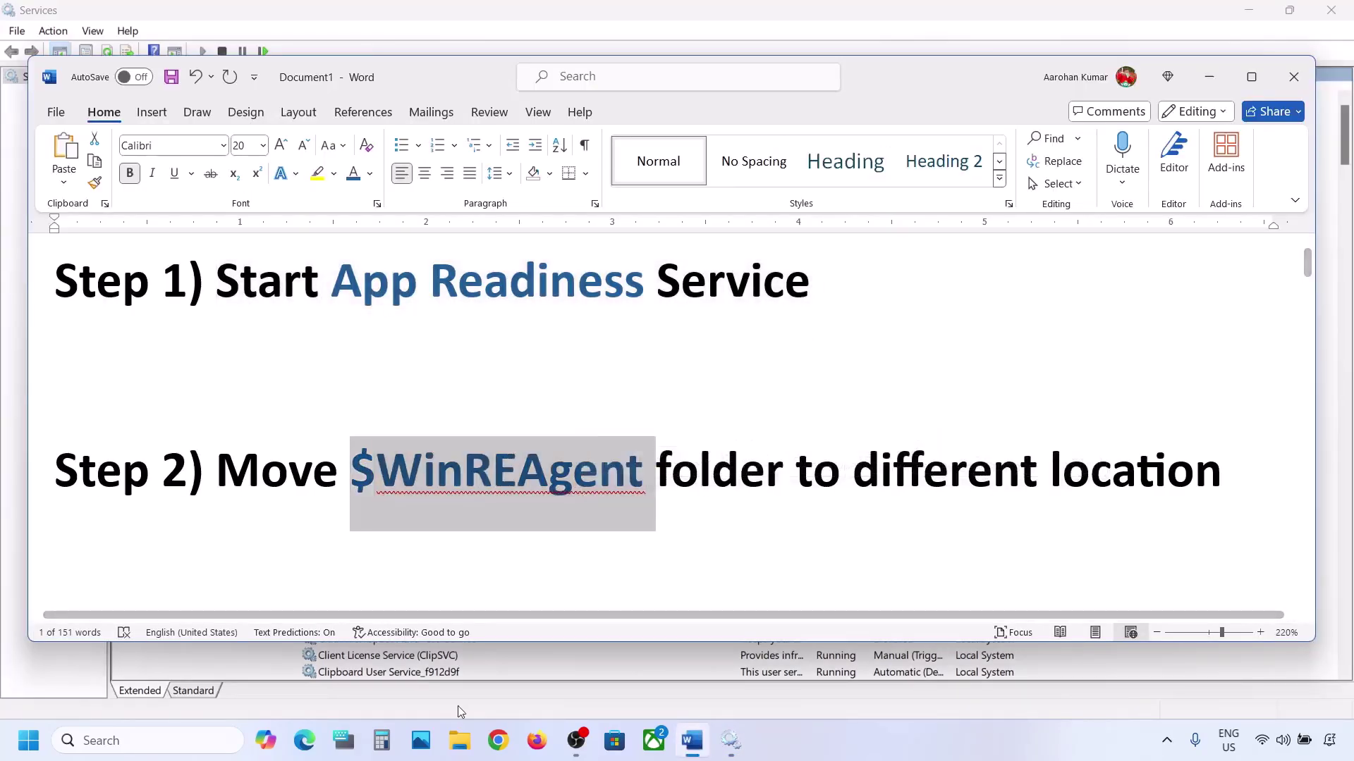
click(459, 740)
click(80, 404)
click(274, 198)
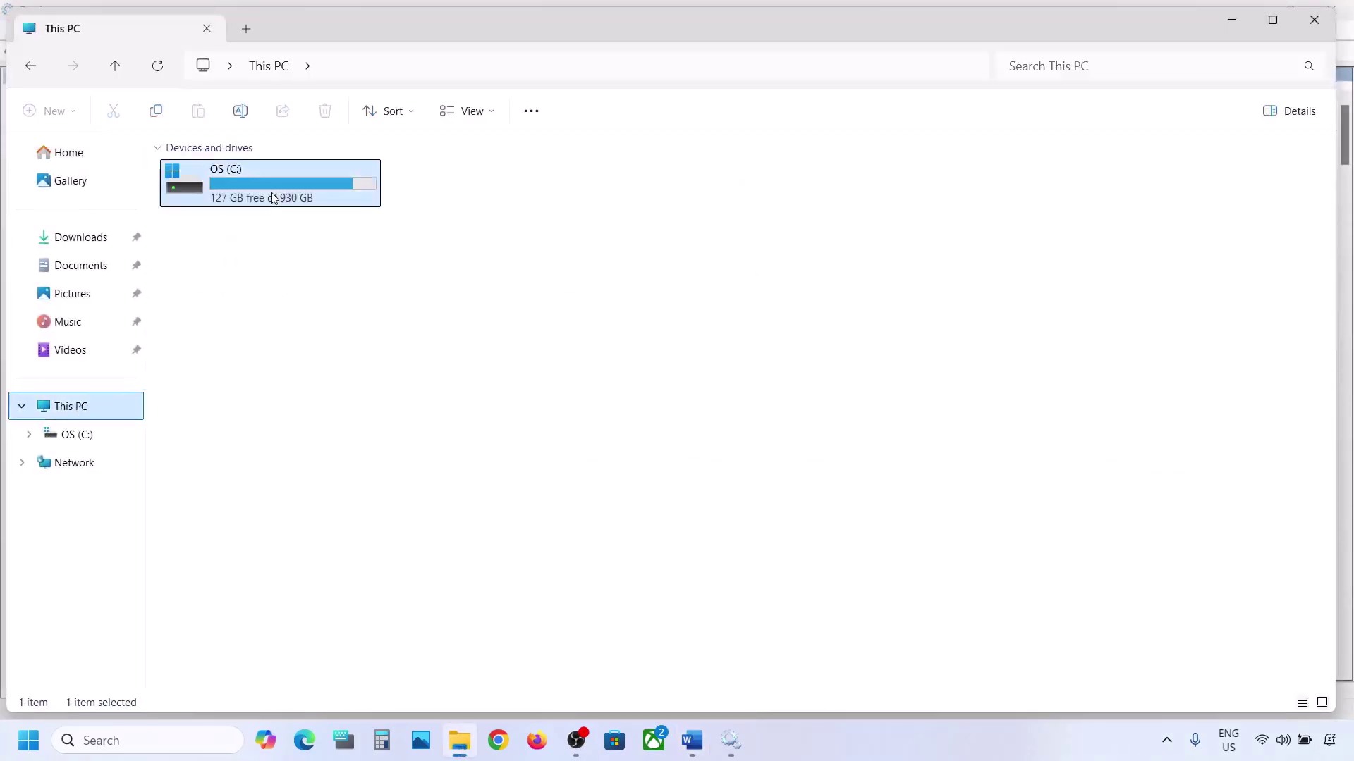
double_click(273, 198)
click(230, 255)
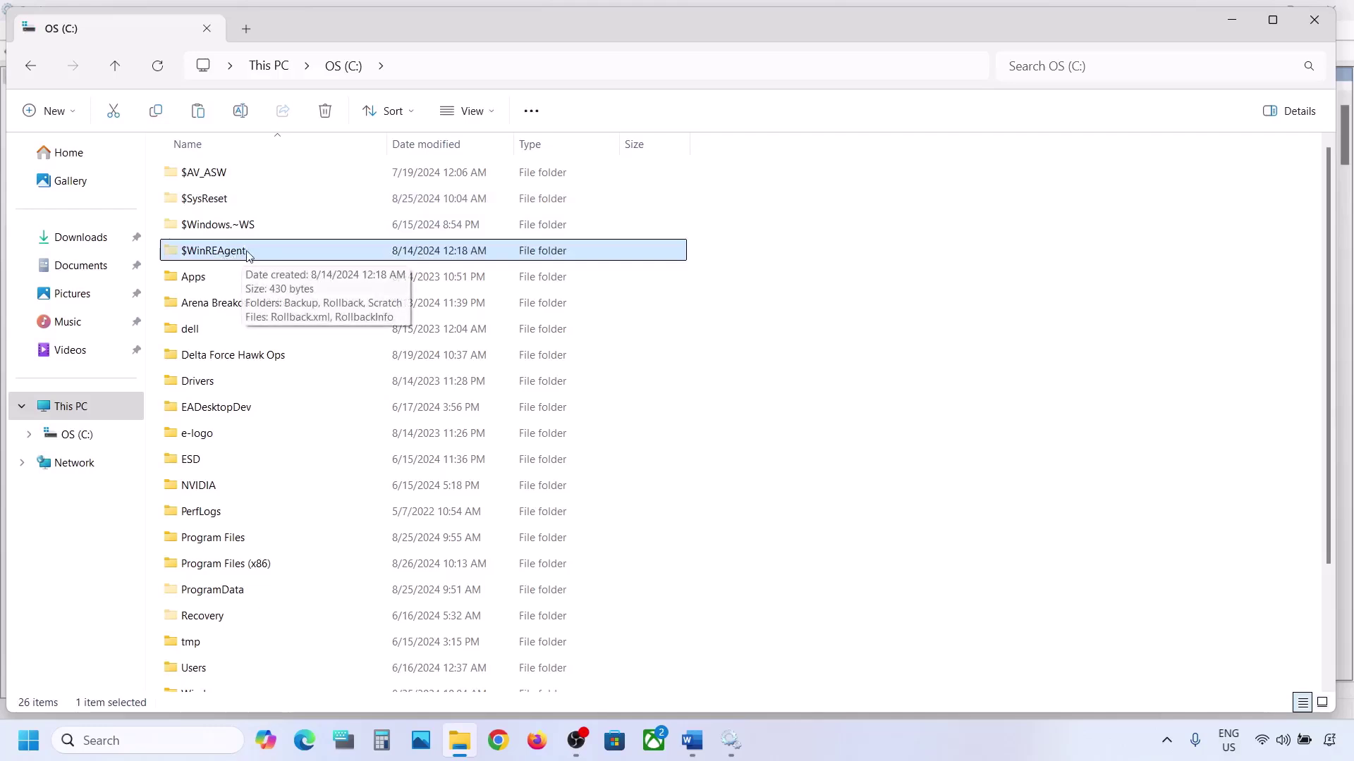
click(489, 112)
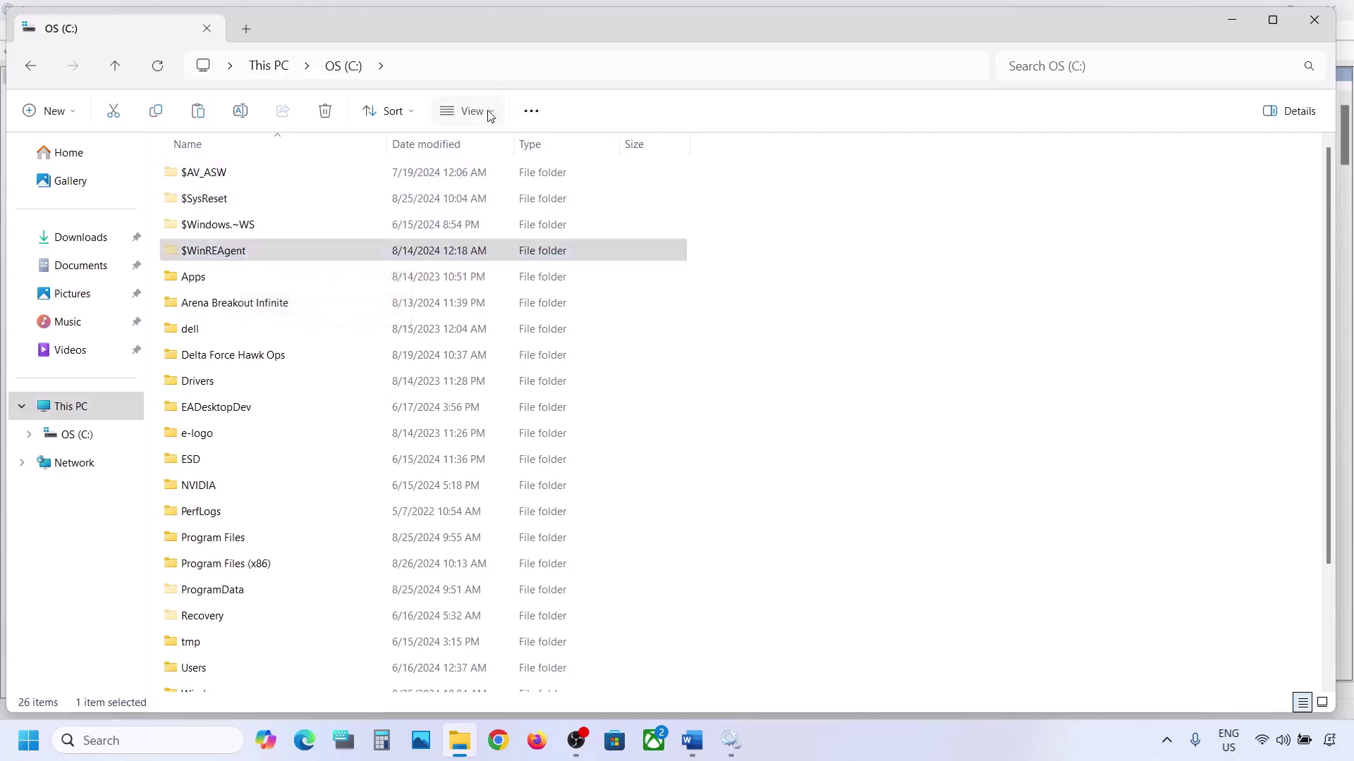
mouse_move(506, 445)
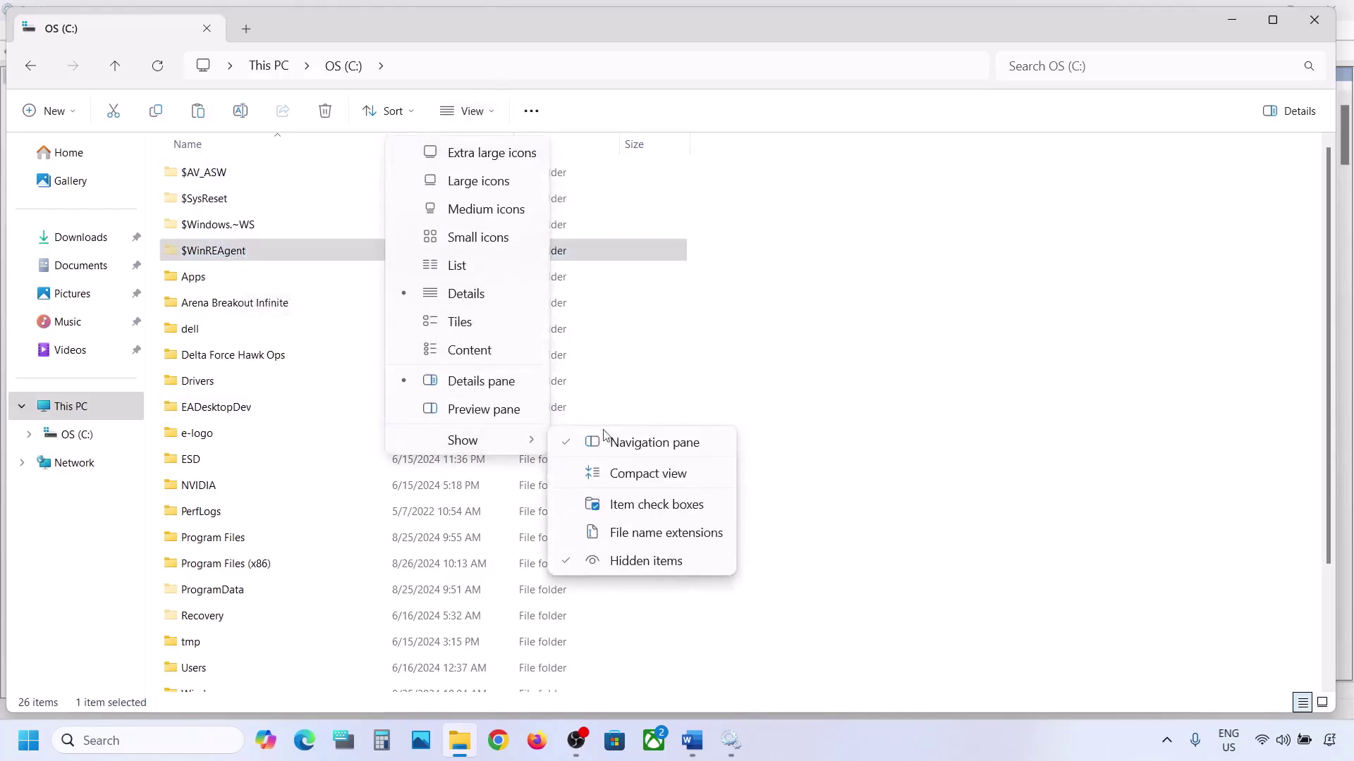
click(221, 253)
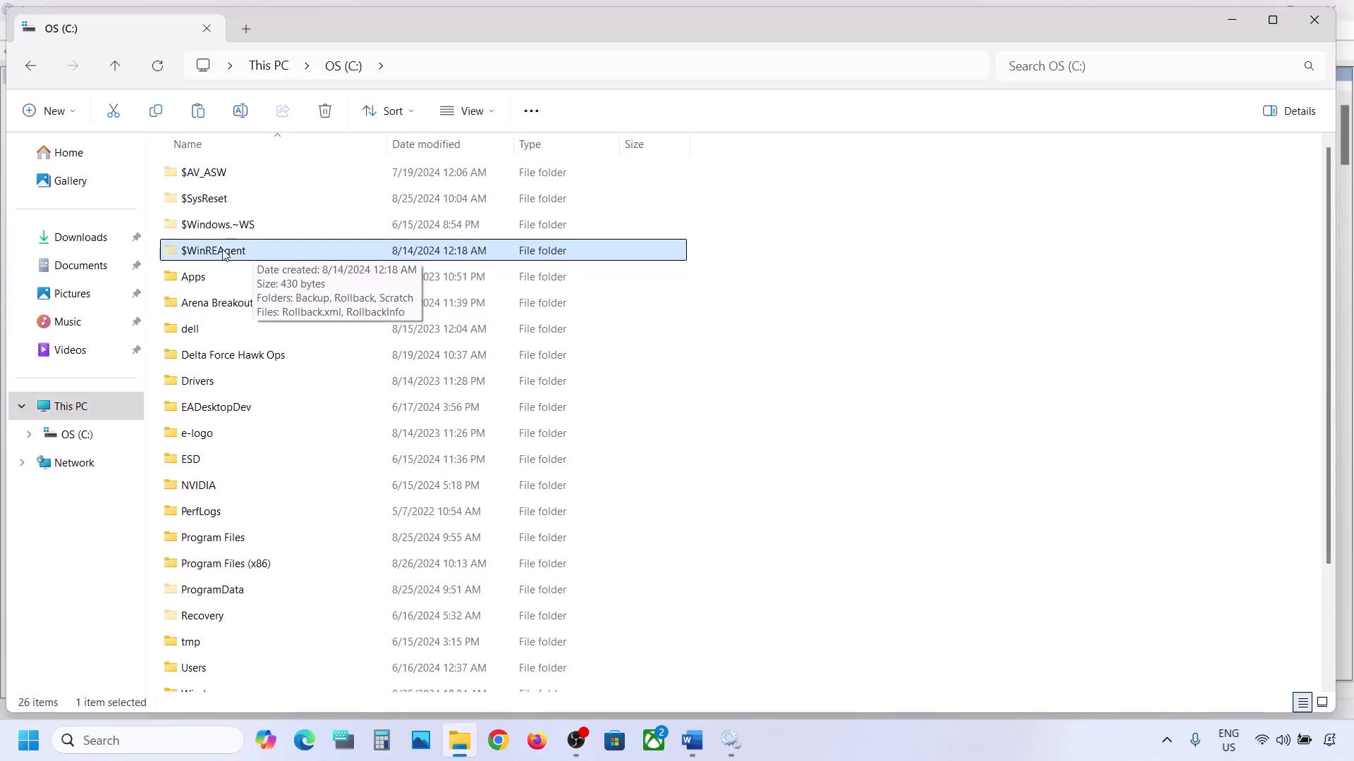
- Copy $WinREAgent to the desktop, then delete it from the C: drive
right_click(223, 253)
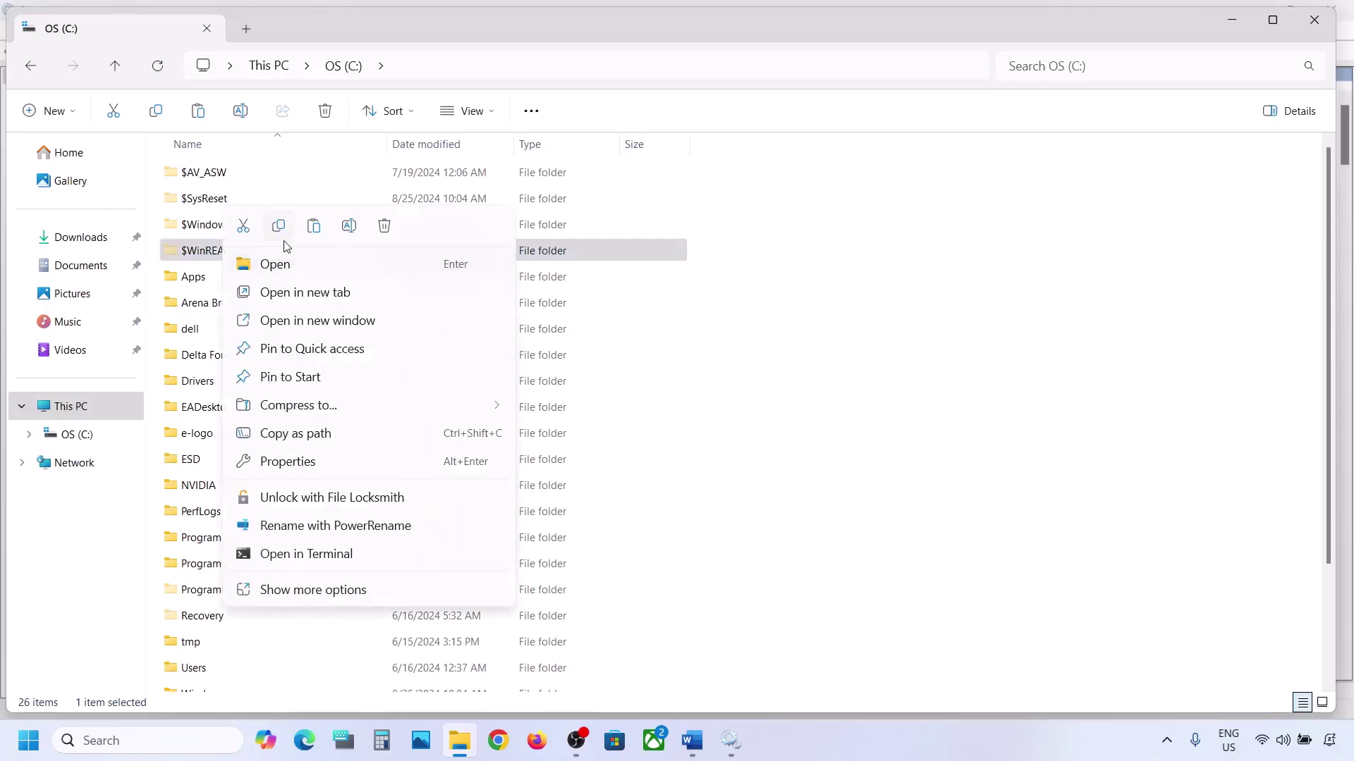
click(280, 233)
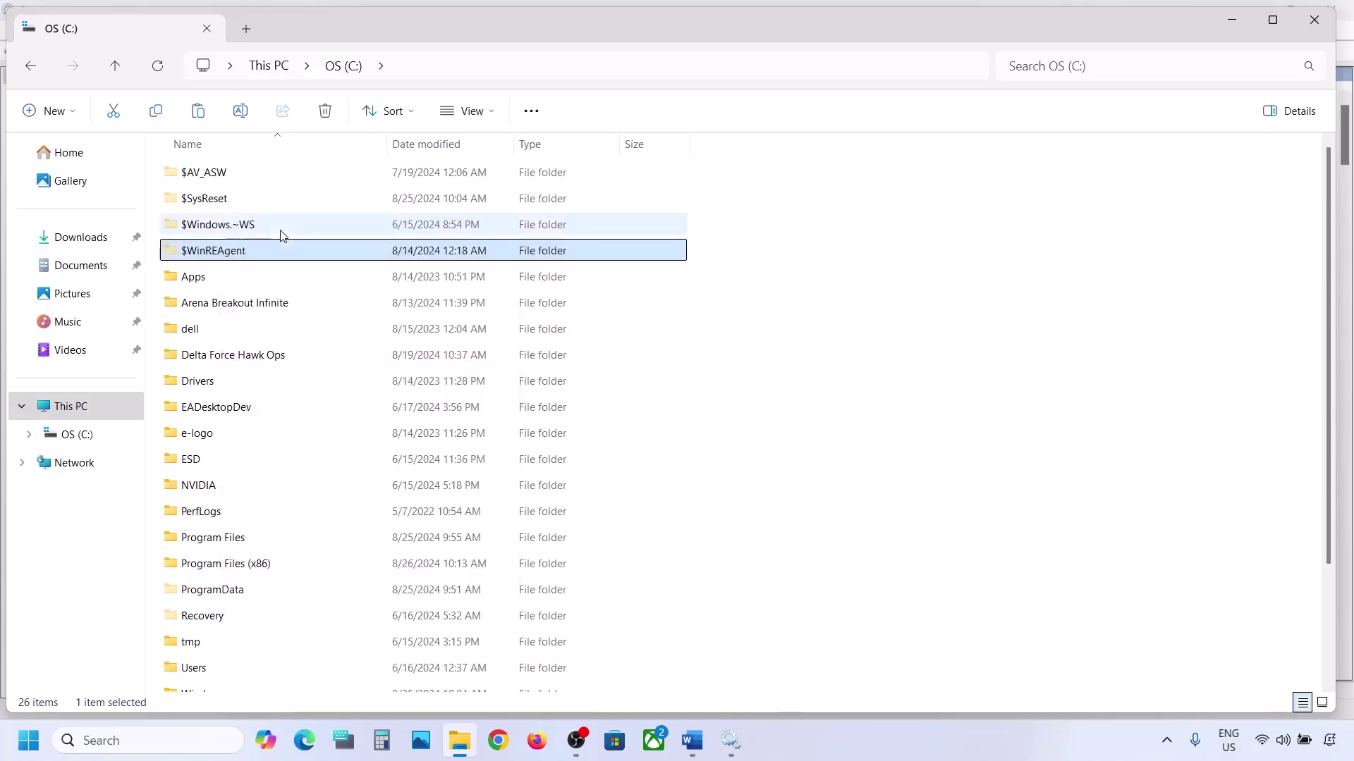
key(super+Down)
key(super+Down)
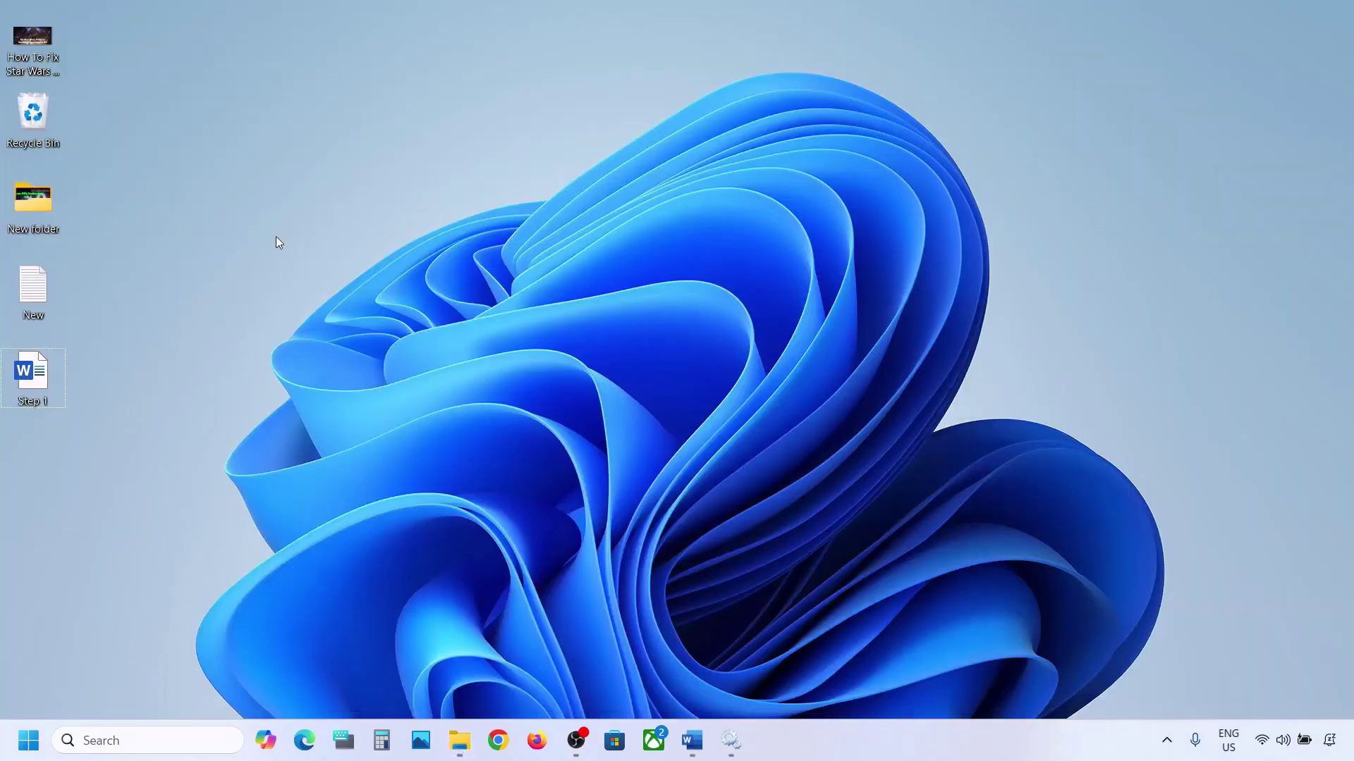
key(ctrl+v)
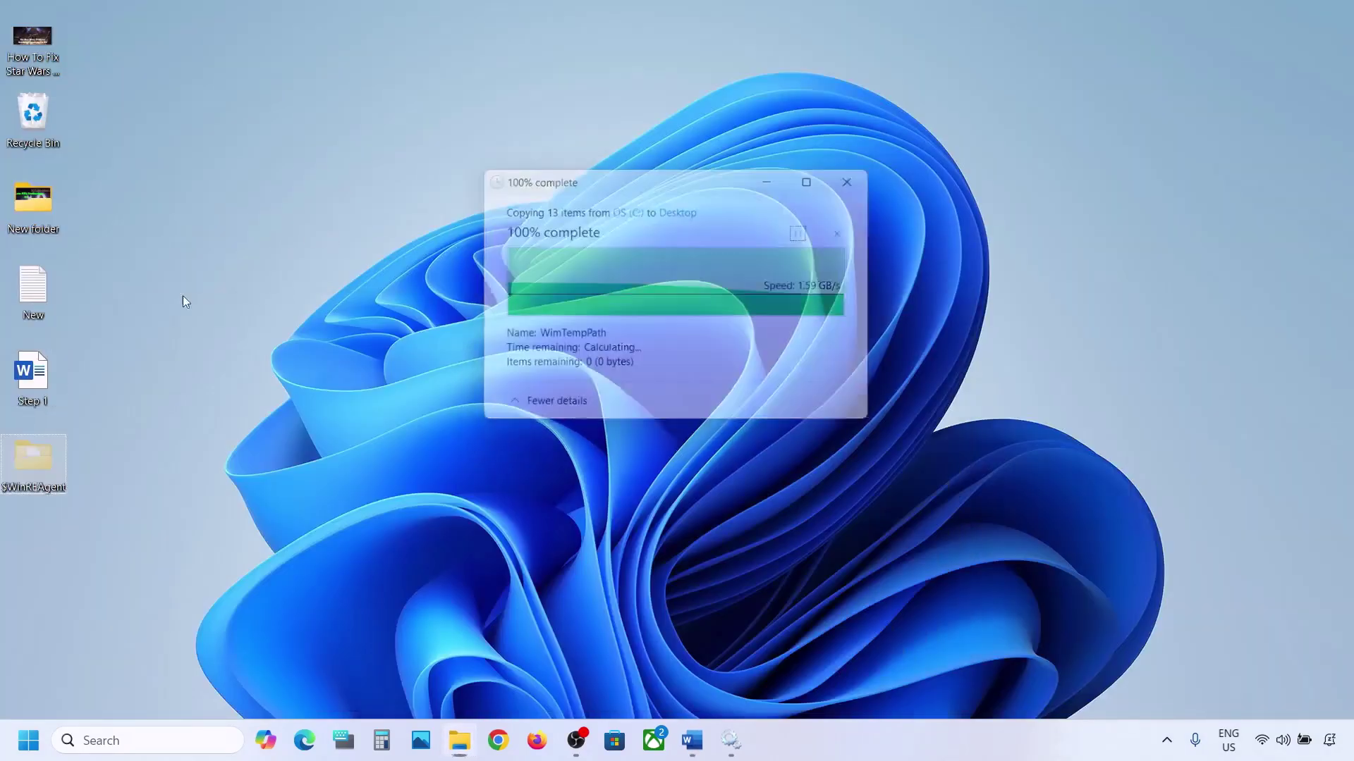
click(459, 740)
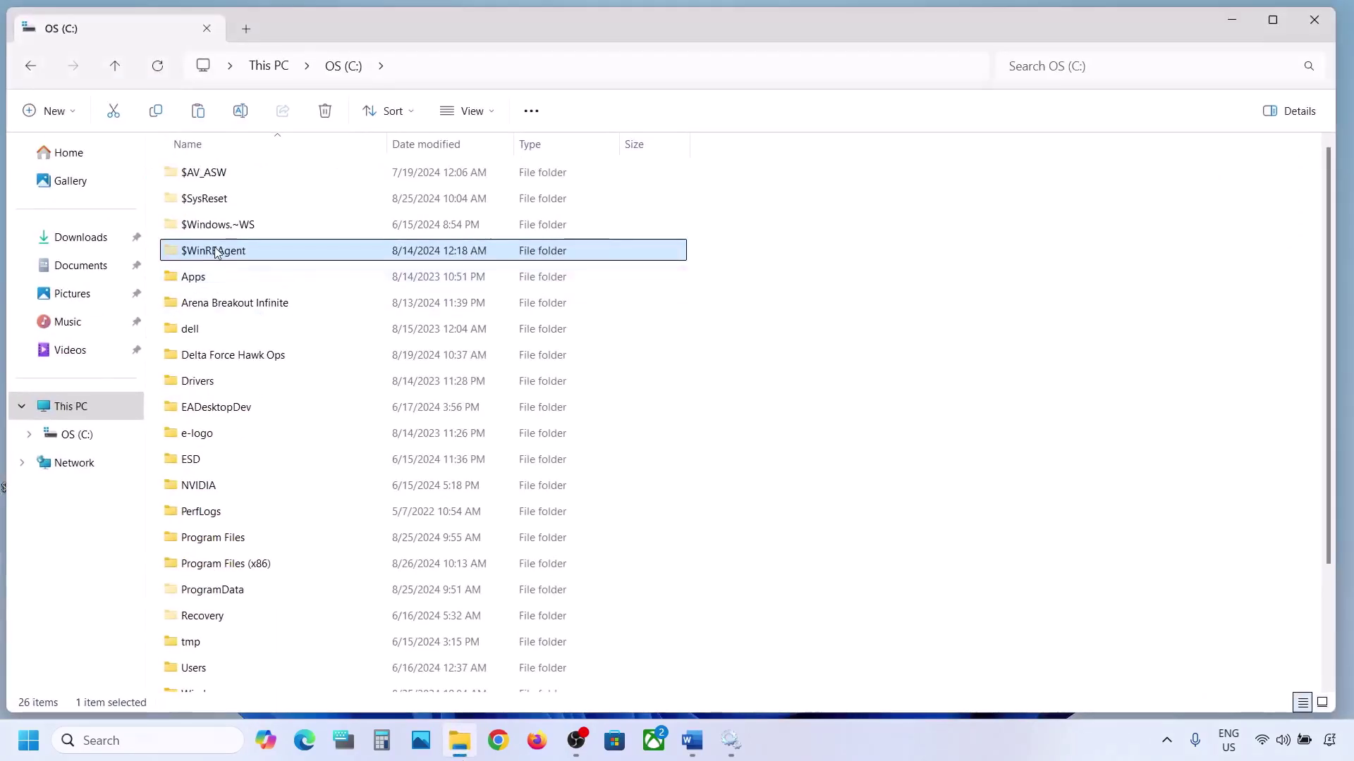
right_click(215, 252)
click(376, 224)
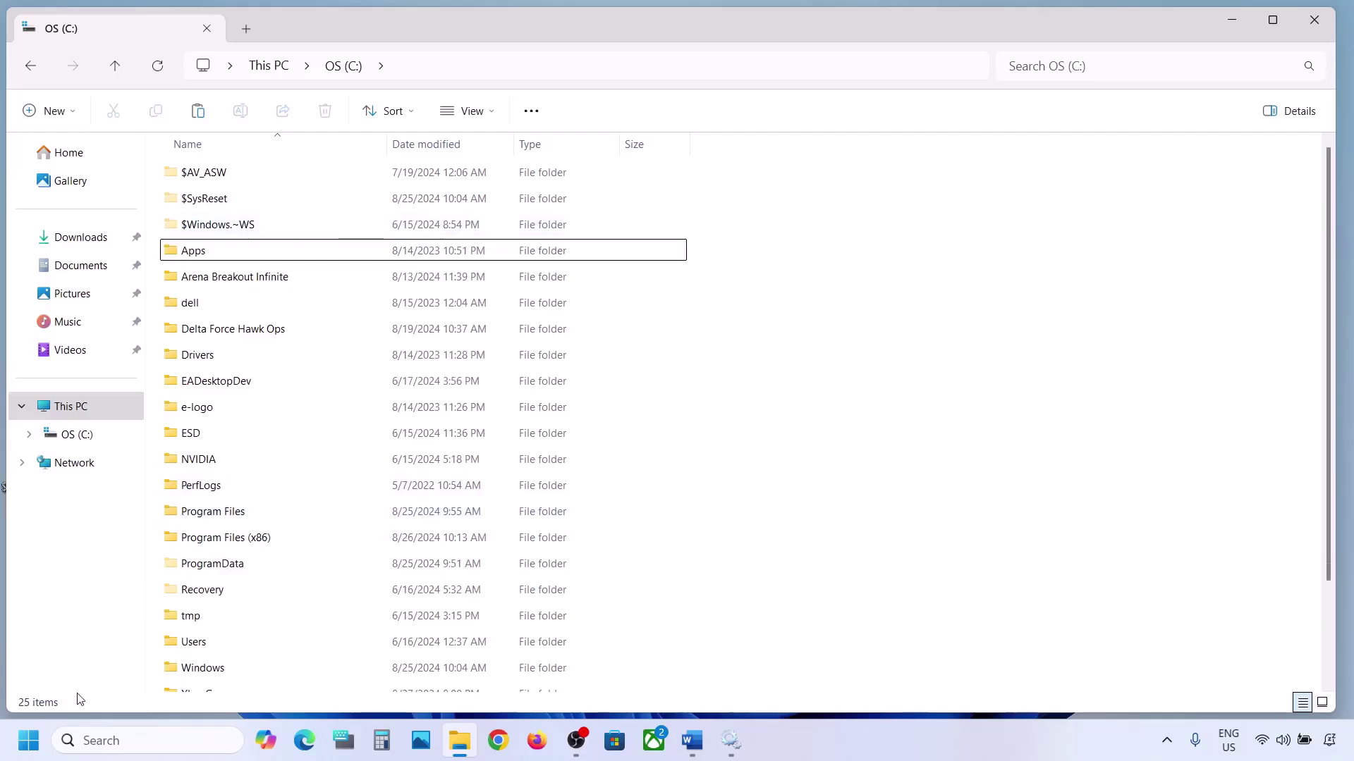
key(super+i)
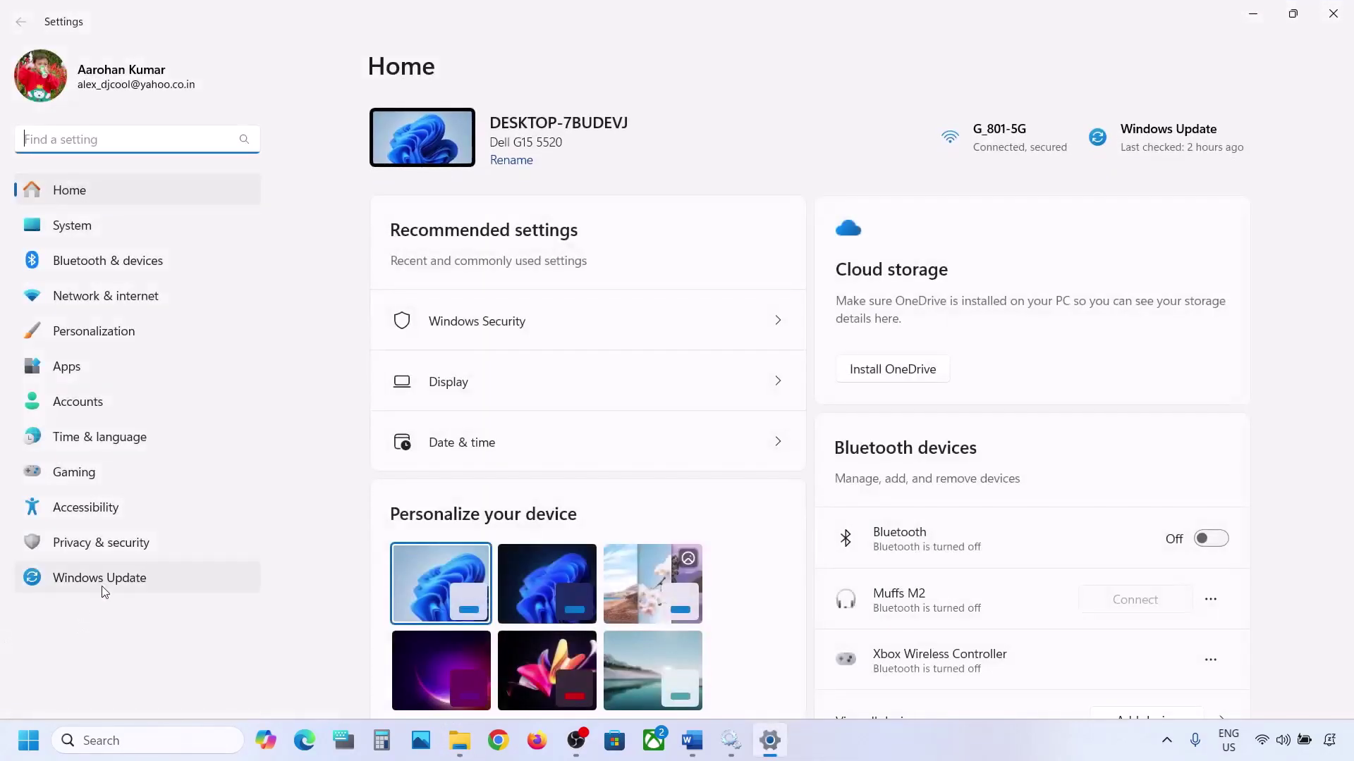
- Visit the Windows Update page in Settings, then clear the windows back to the desktop
click(101, 586)
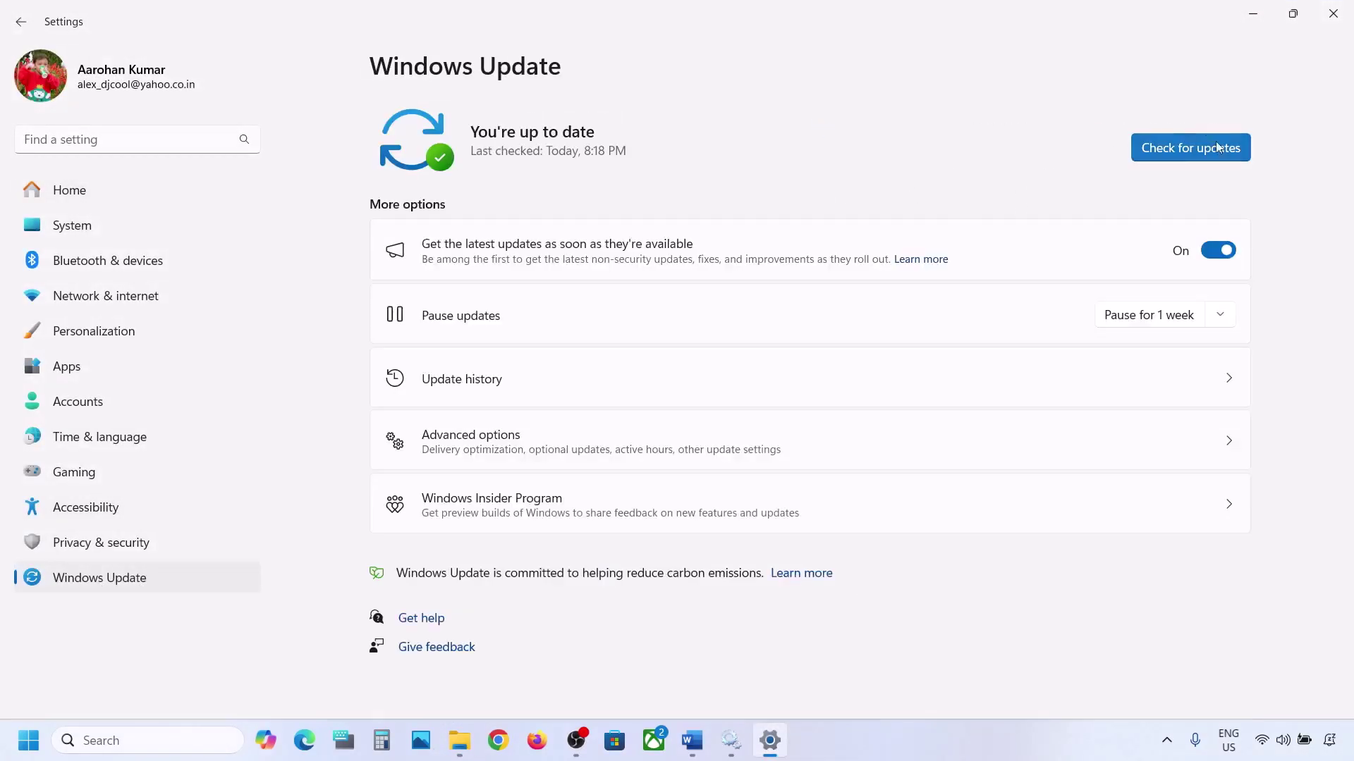
click(1253, 14)
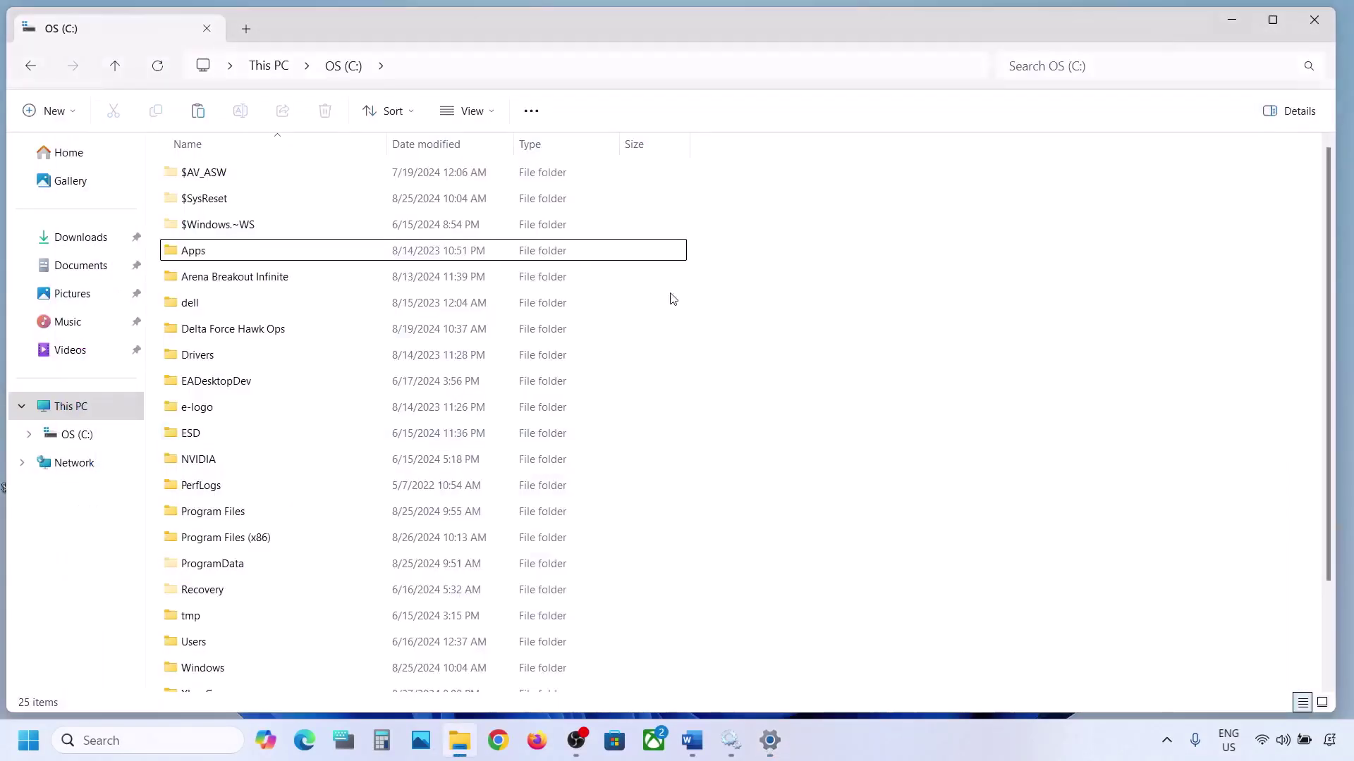
click(1232, 20)
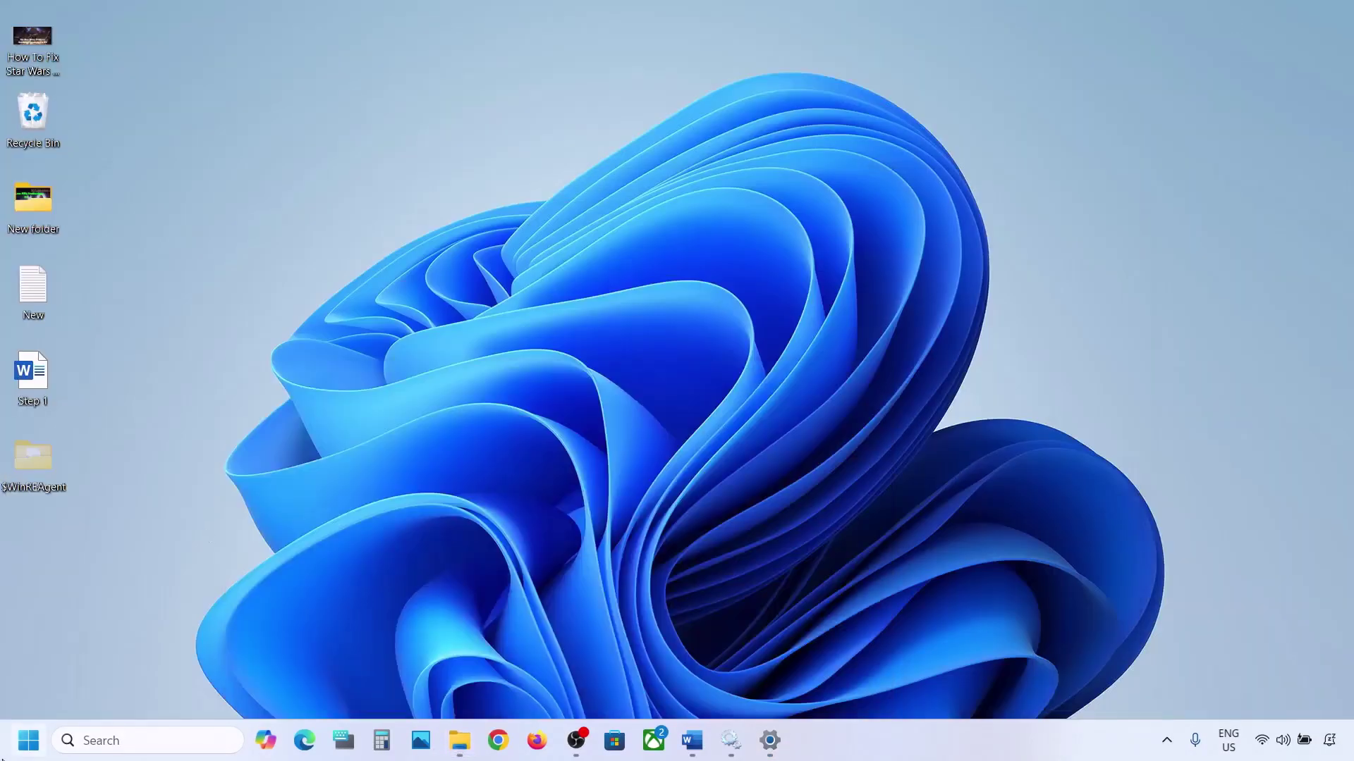
click(28, 740)
click(512, 681)
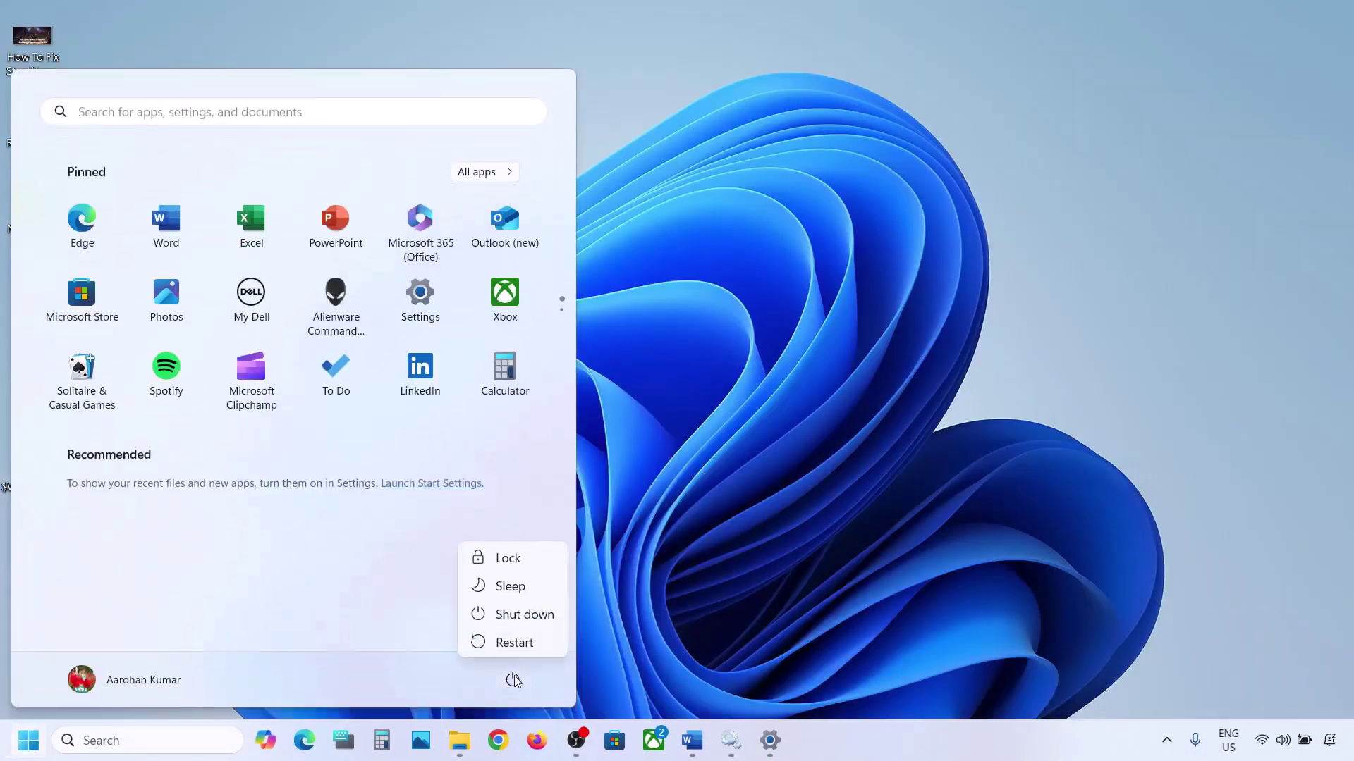
click(742, 517)
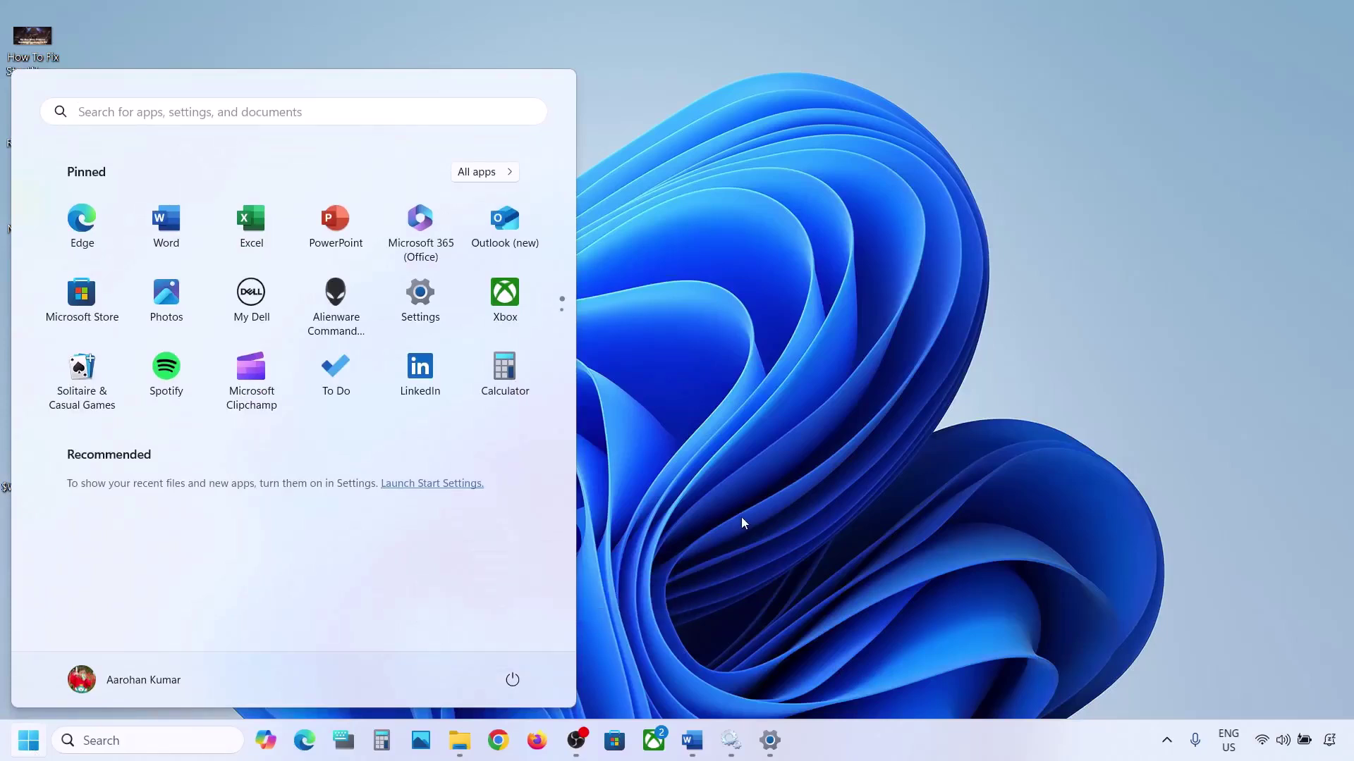
click(742, 518)
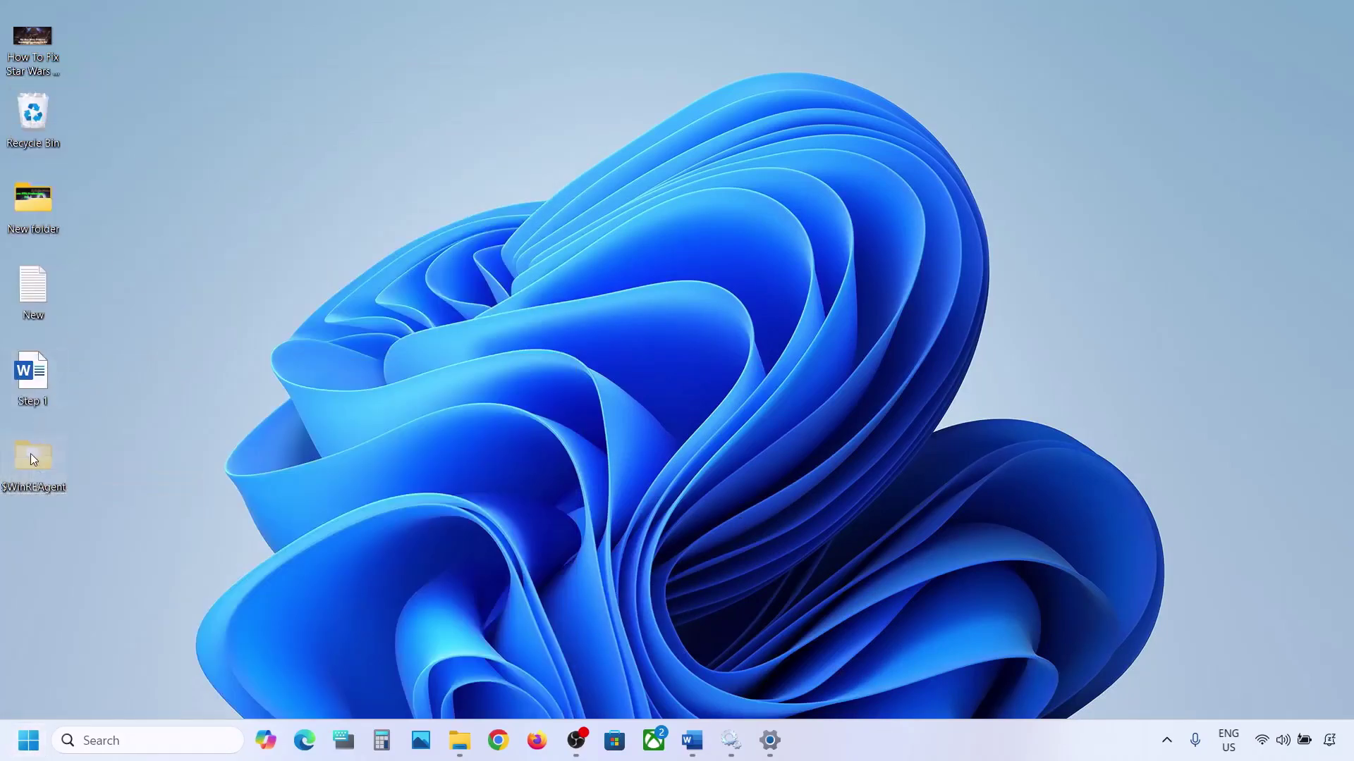
- Cut $WinREAgent from the desktop and paste it back into OS (C:)
right_click(31, 454)
click(57, 472)
click(459, 740)
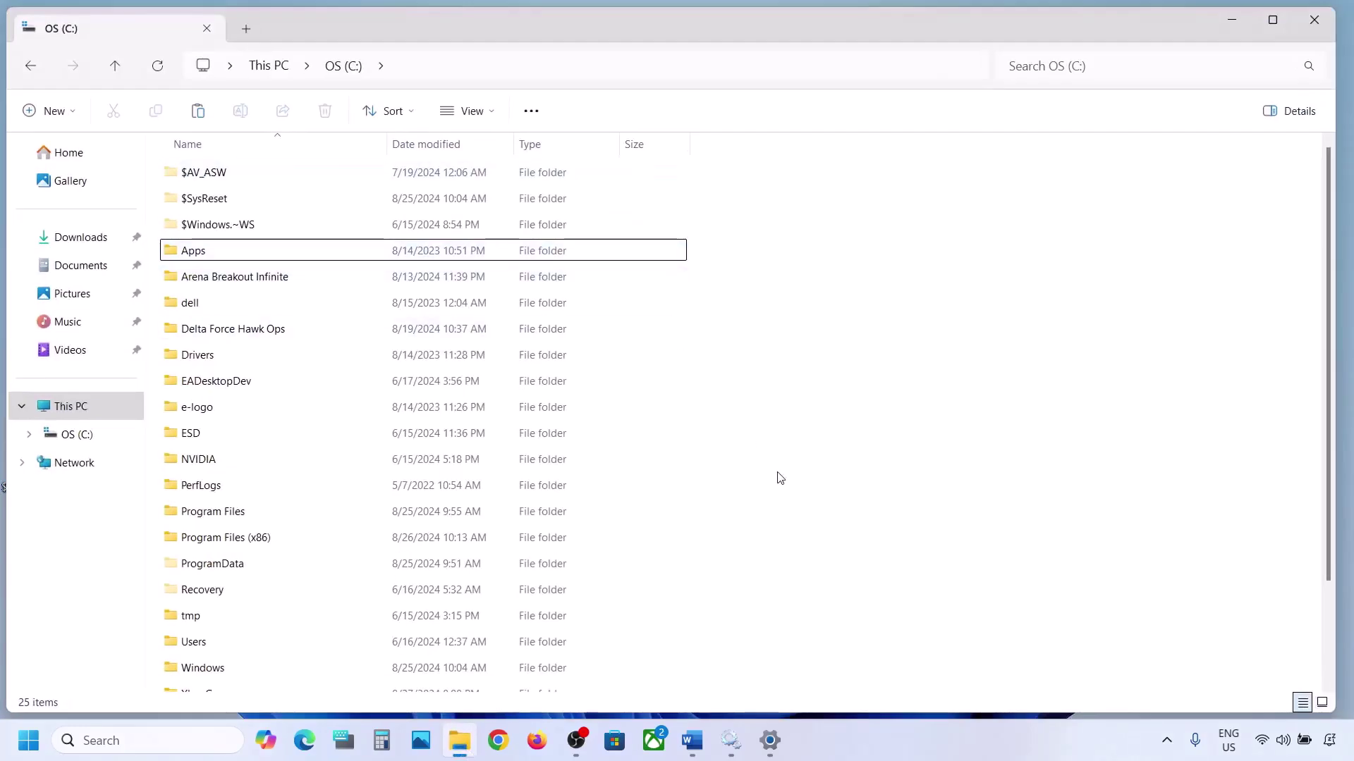
key(ctrl+v)
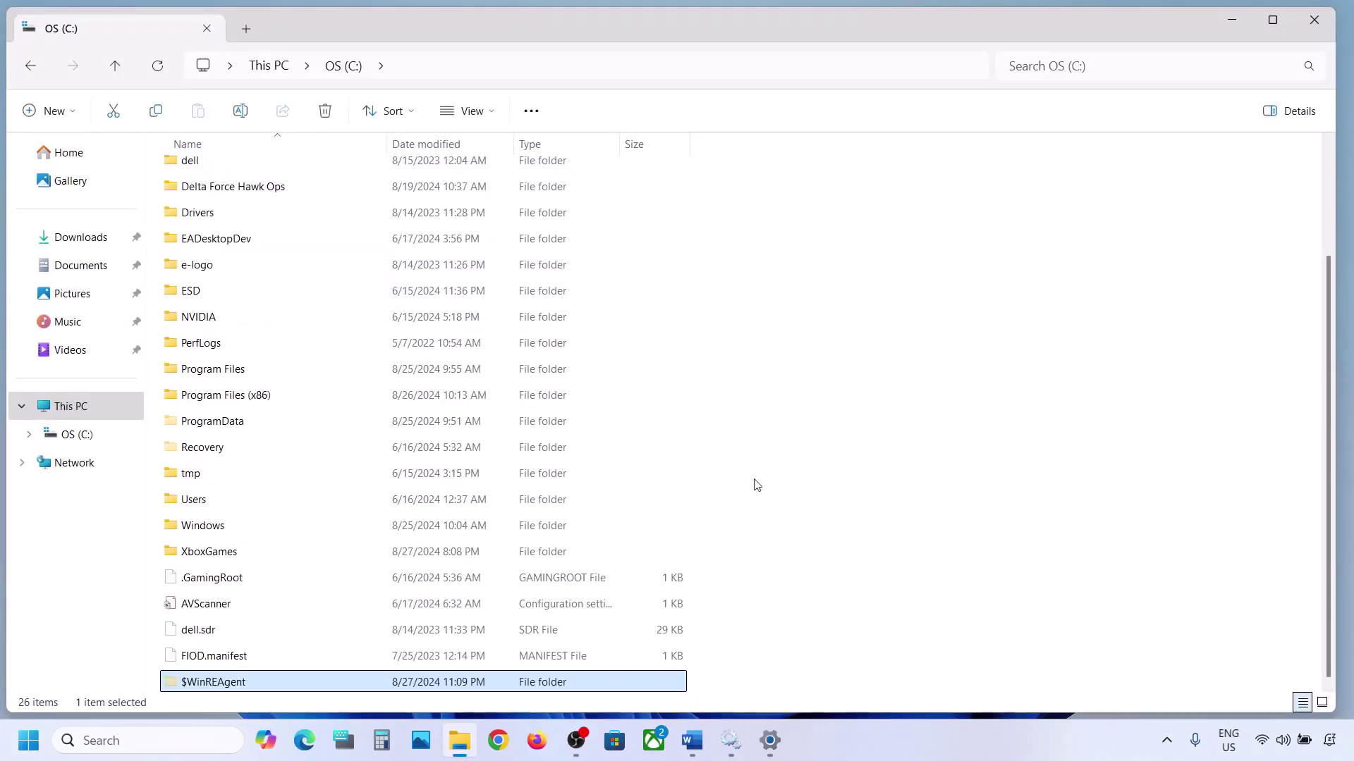
click(1215, 29)
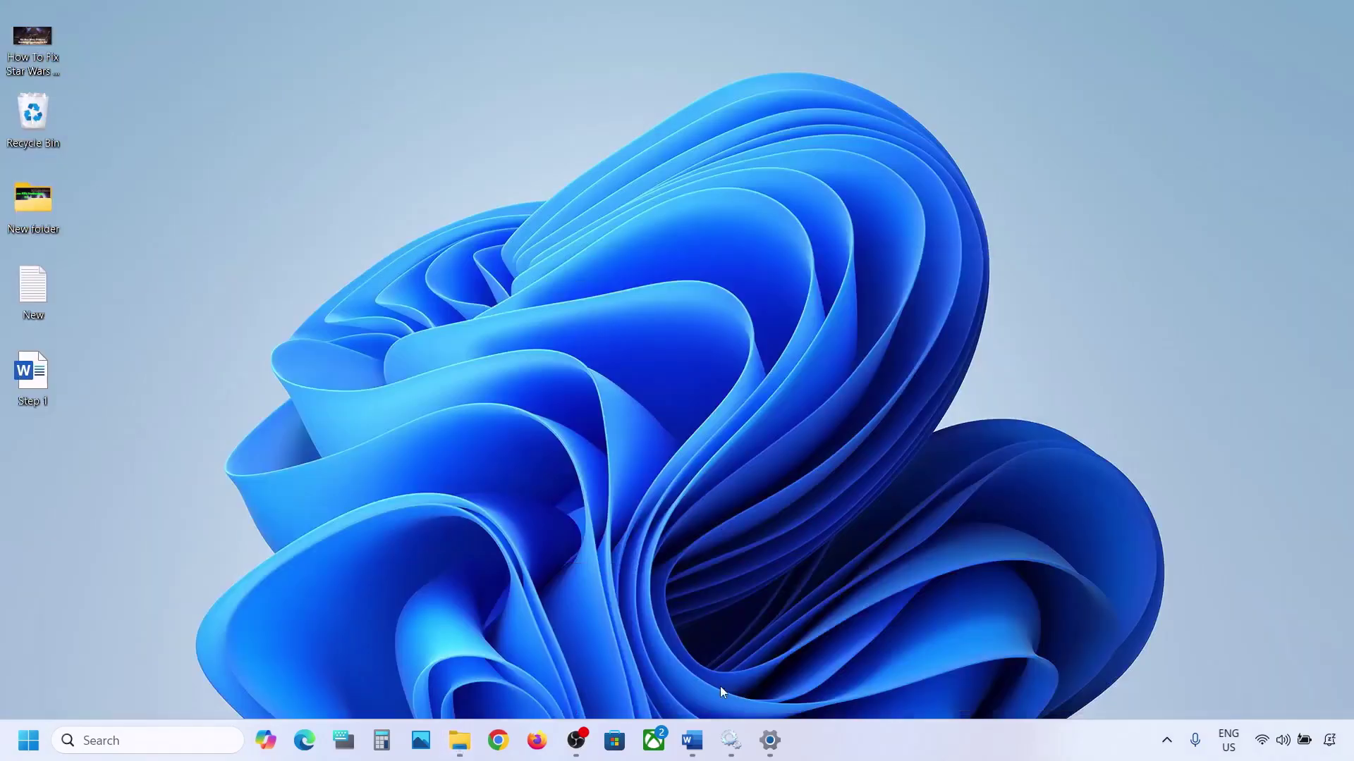
- Highlight the Run Update Troubleshooter heading in the Word notes
click(691, 741)
scroll(432, 414, down, 4)
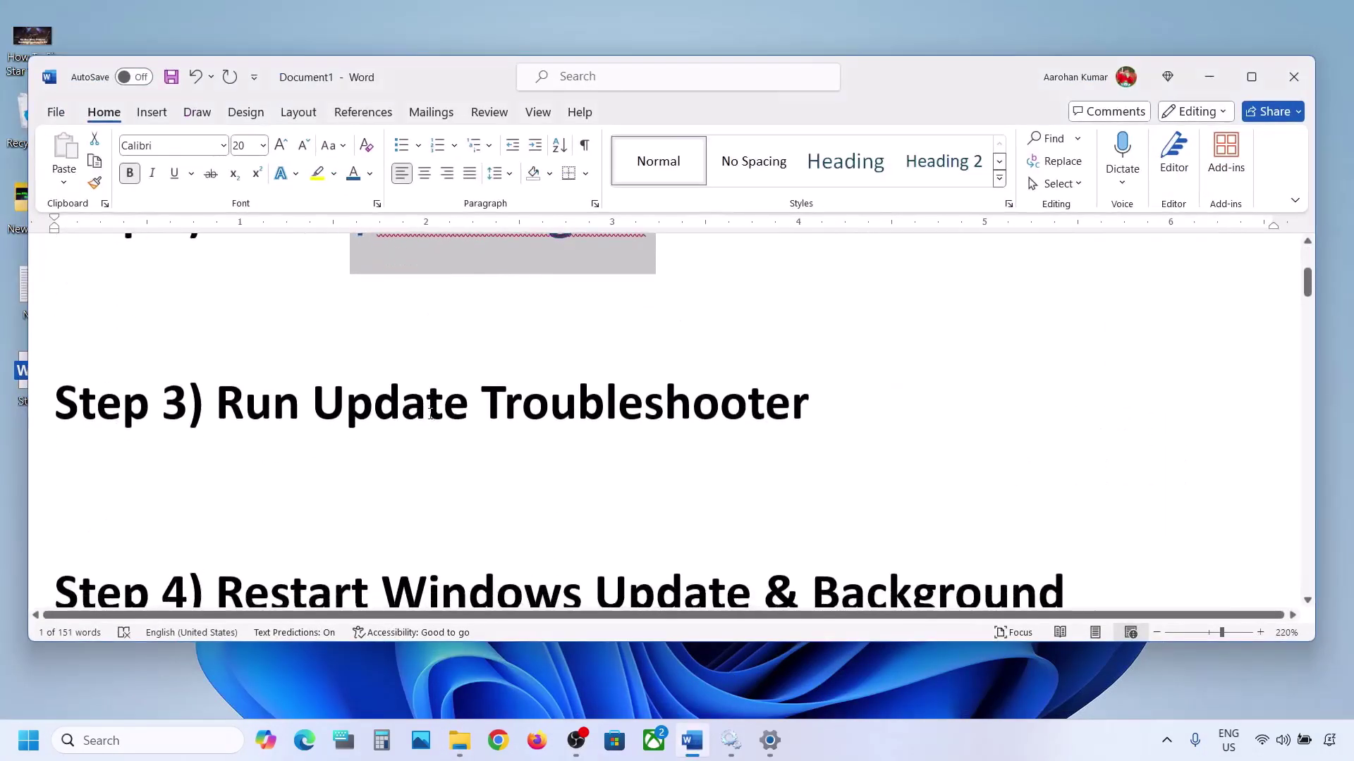
drag(217, 407, 810, 407)
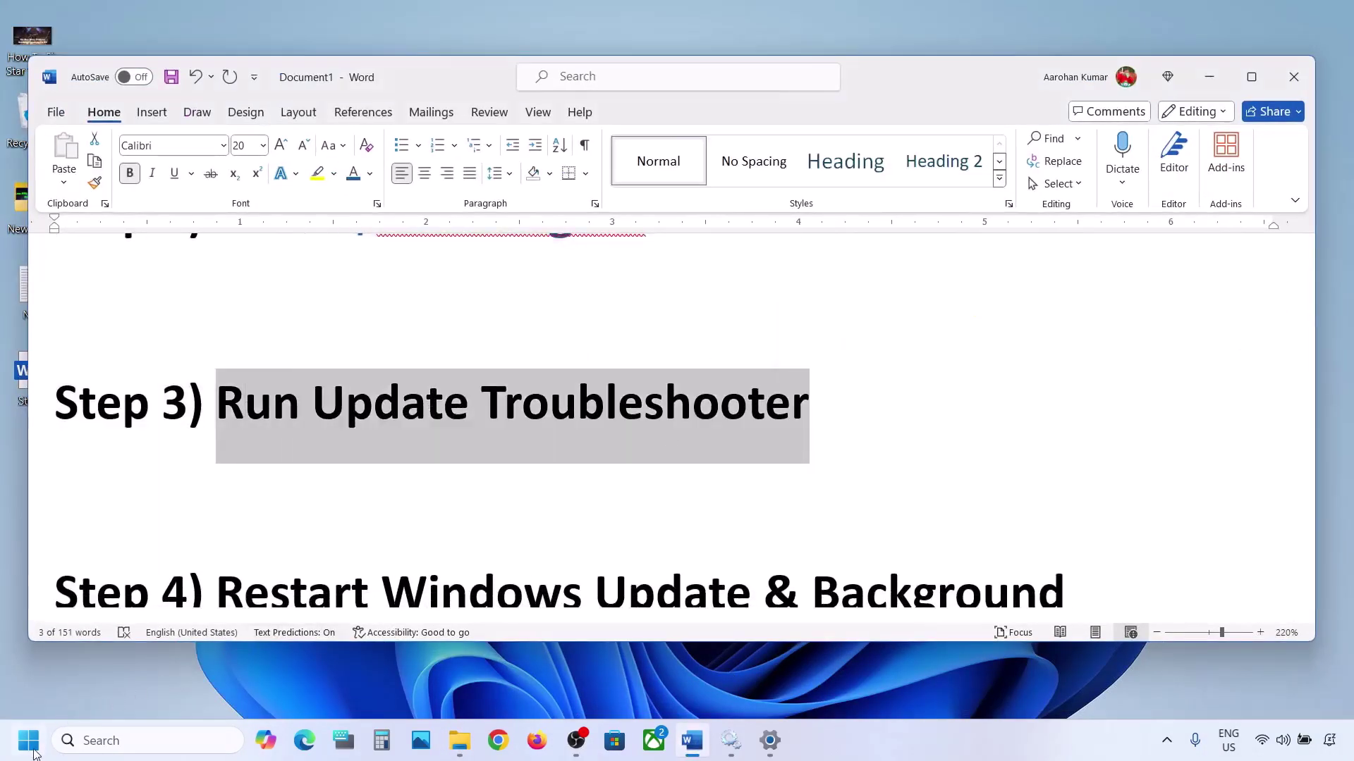
- Run the Windows Update troubleshooter from System > Troubleshoot > Other troubleshooters
click(35, 749)
click(419, 296)
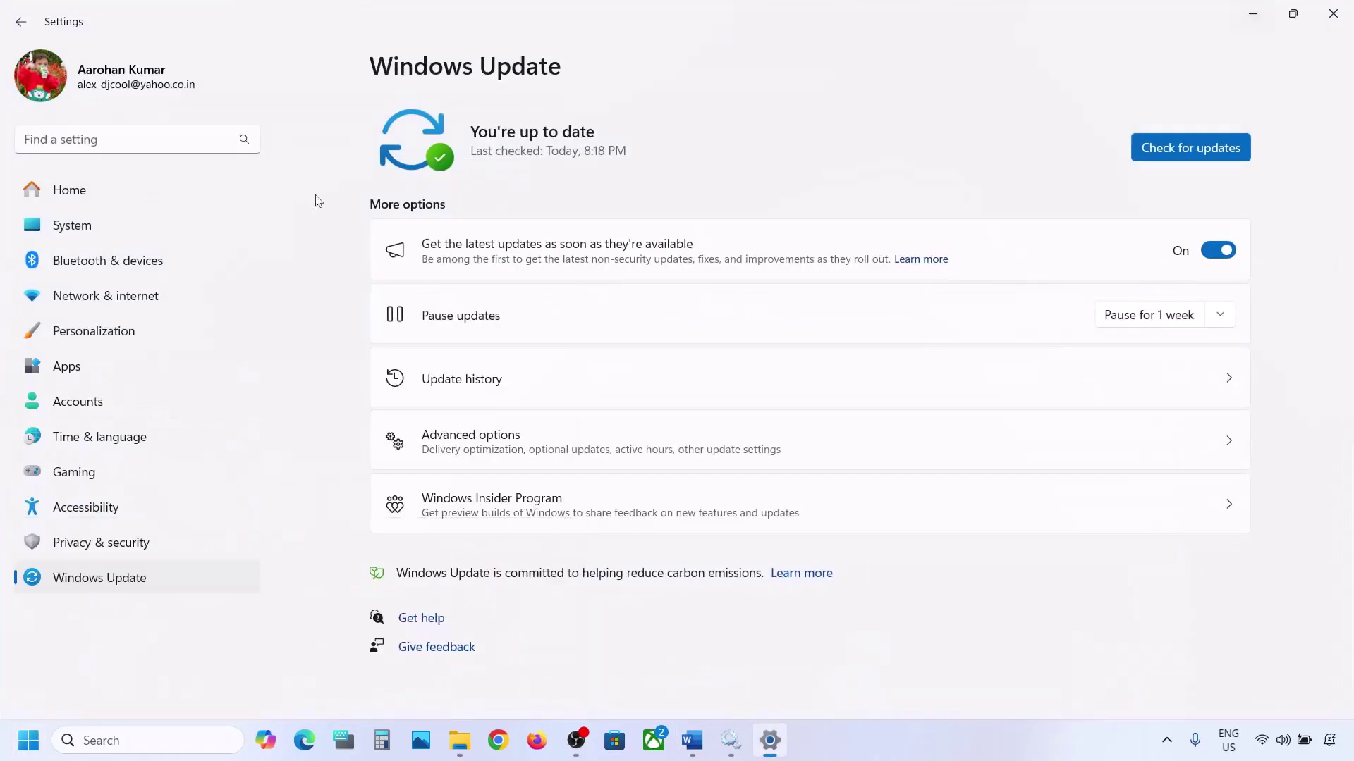
click(124, 226)
scroll(508, 341, down, 5)
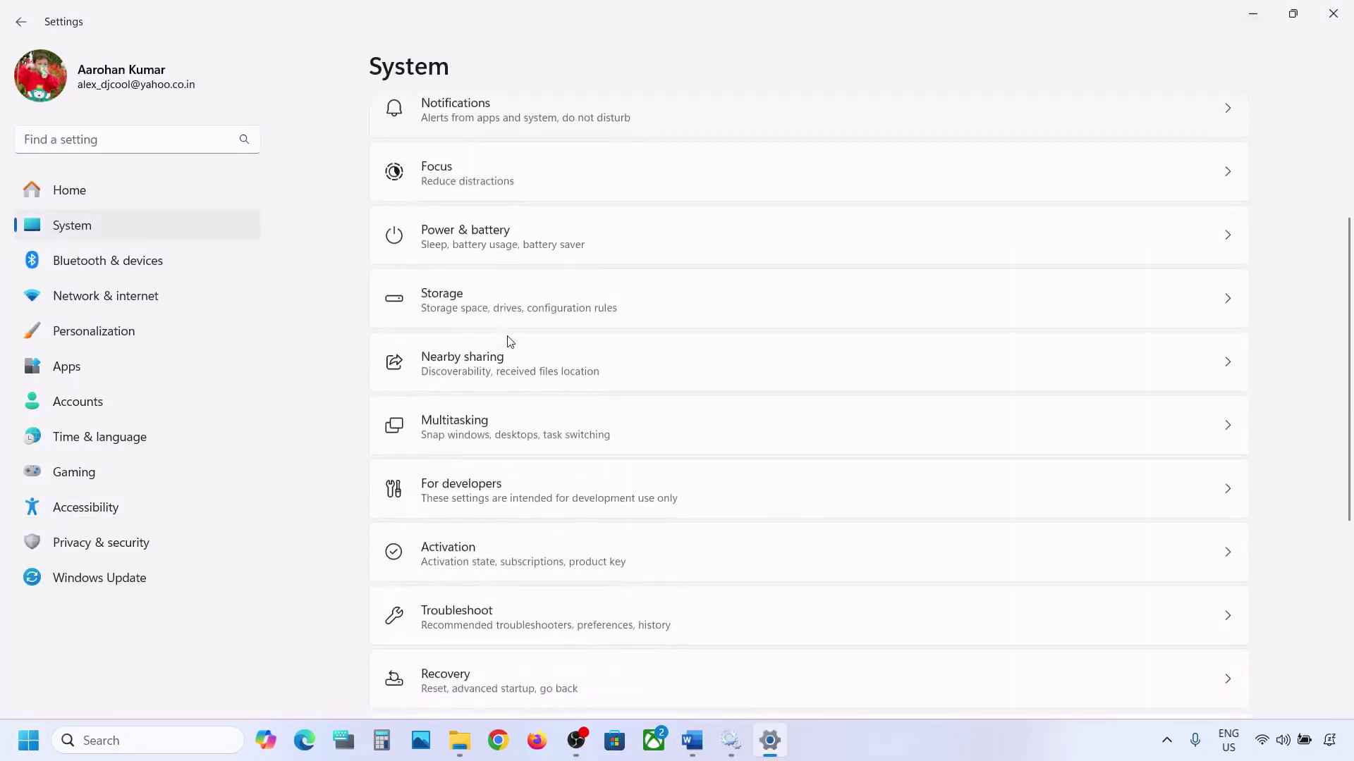
click(471, 512)
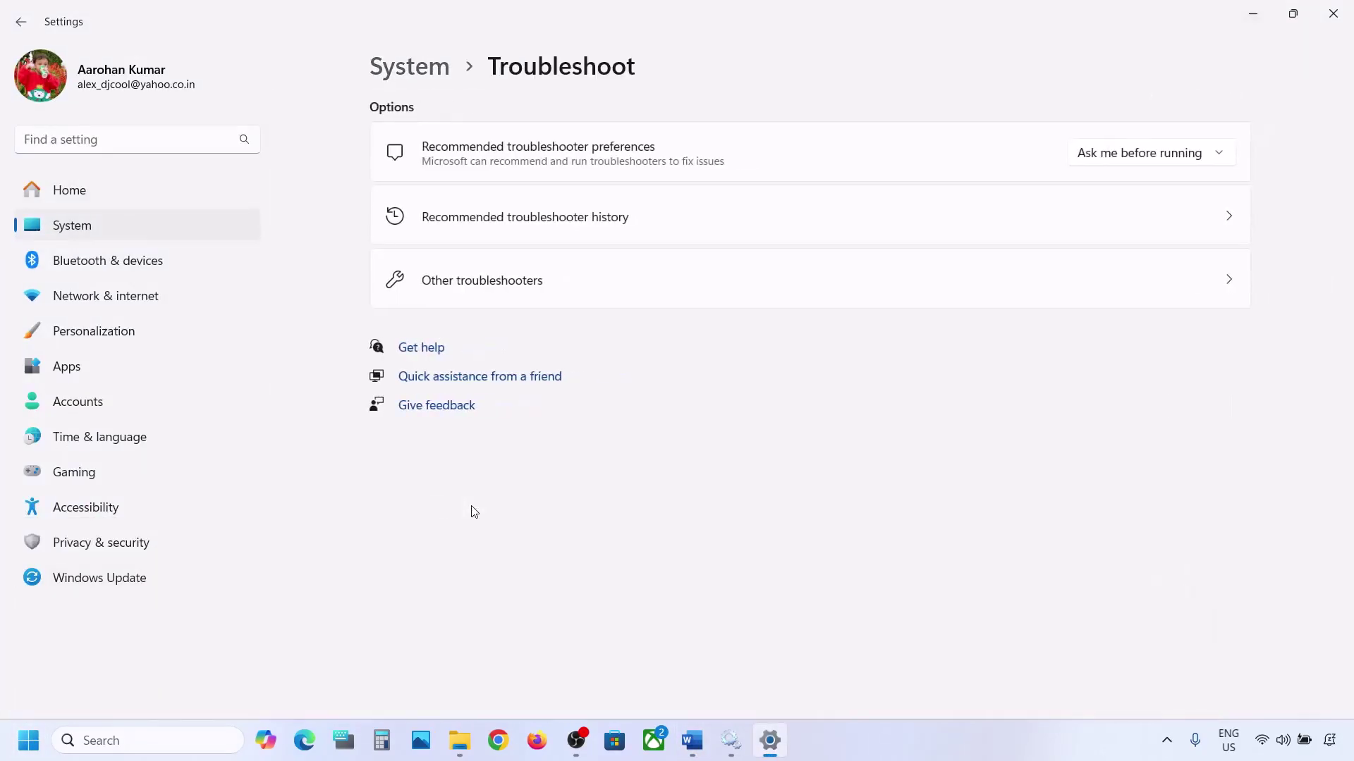
click(482, 297)
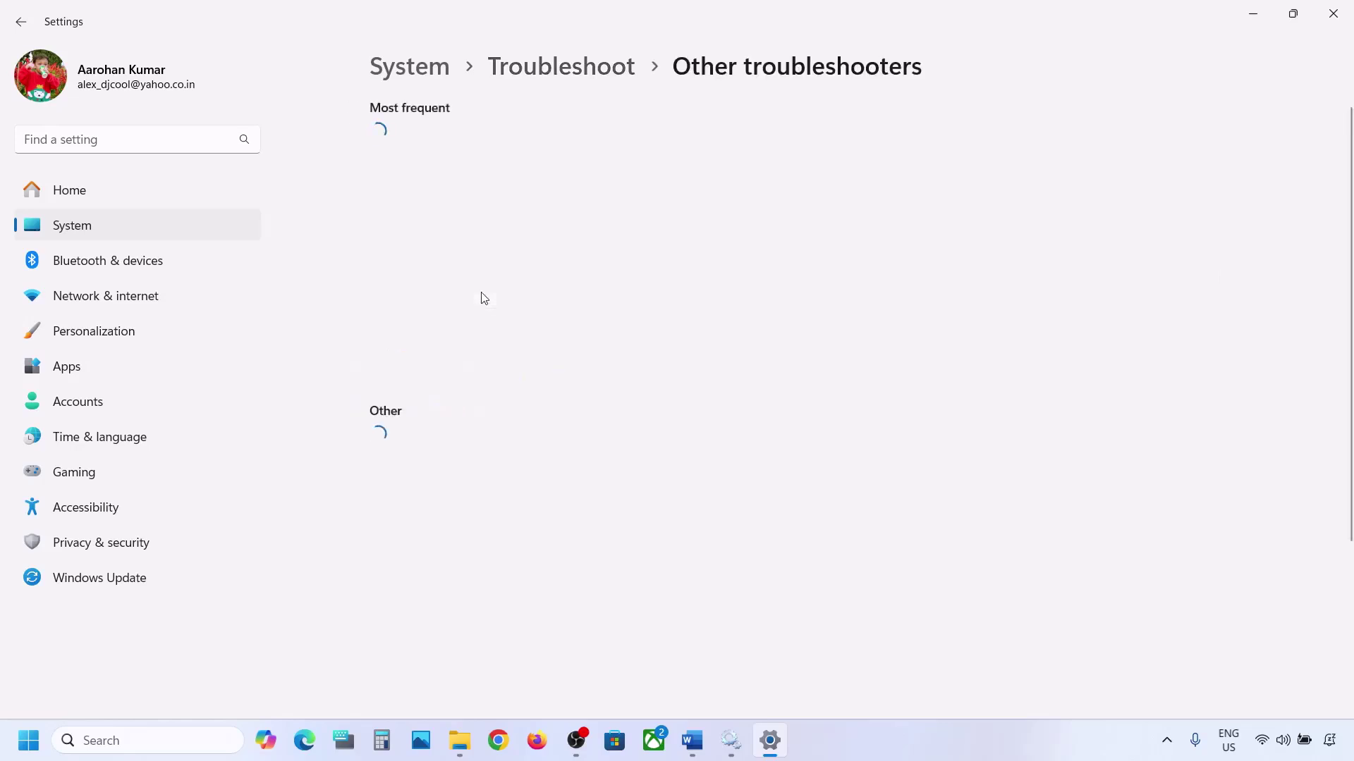
scroll(480, 296, down, 1)
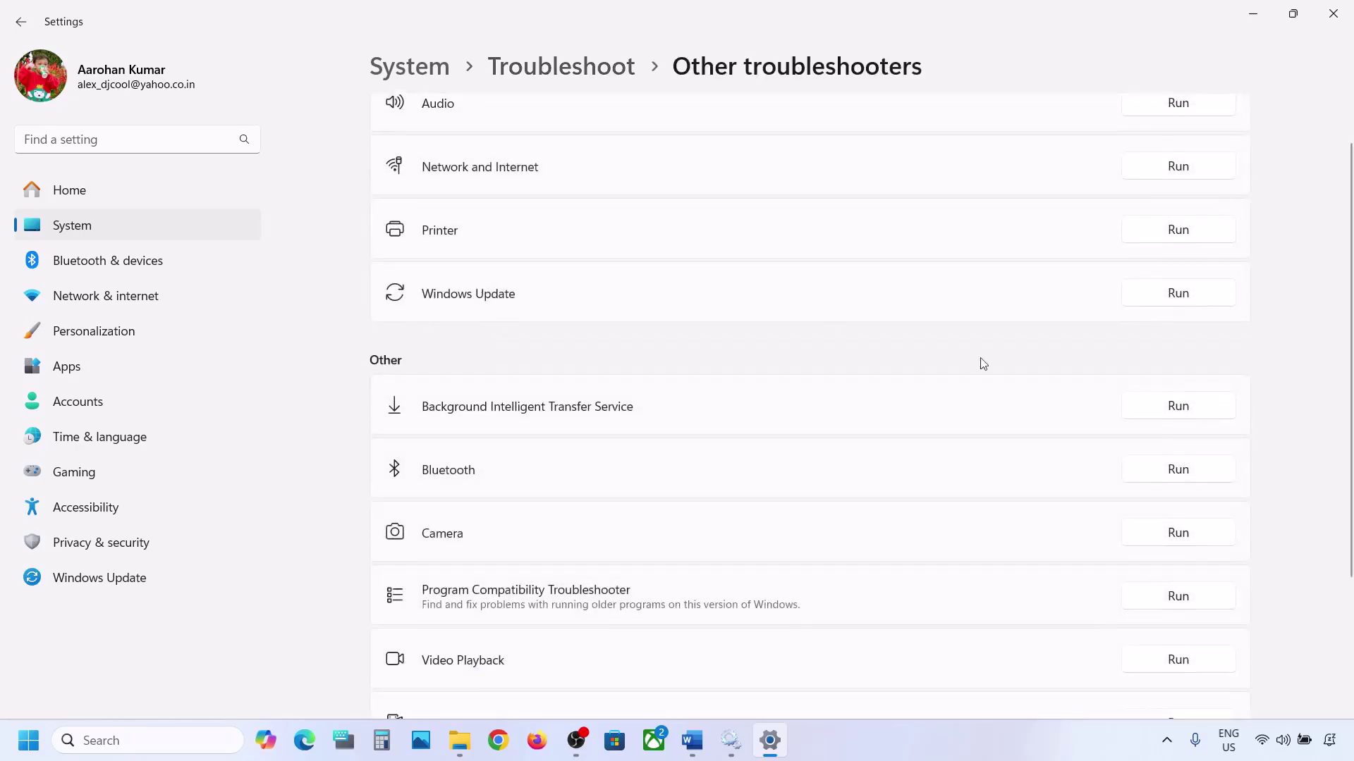
click(1181, 304)
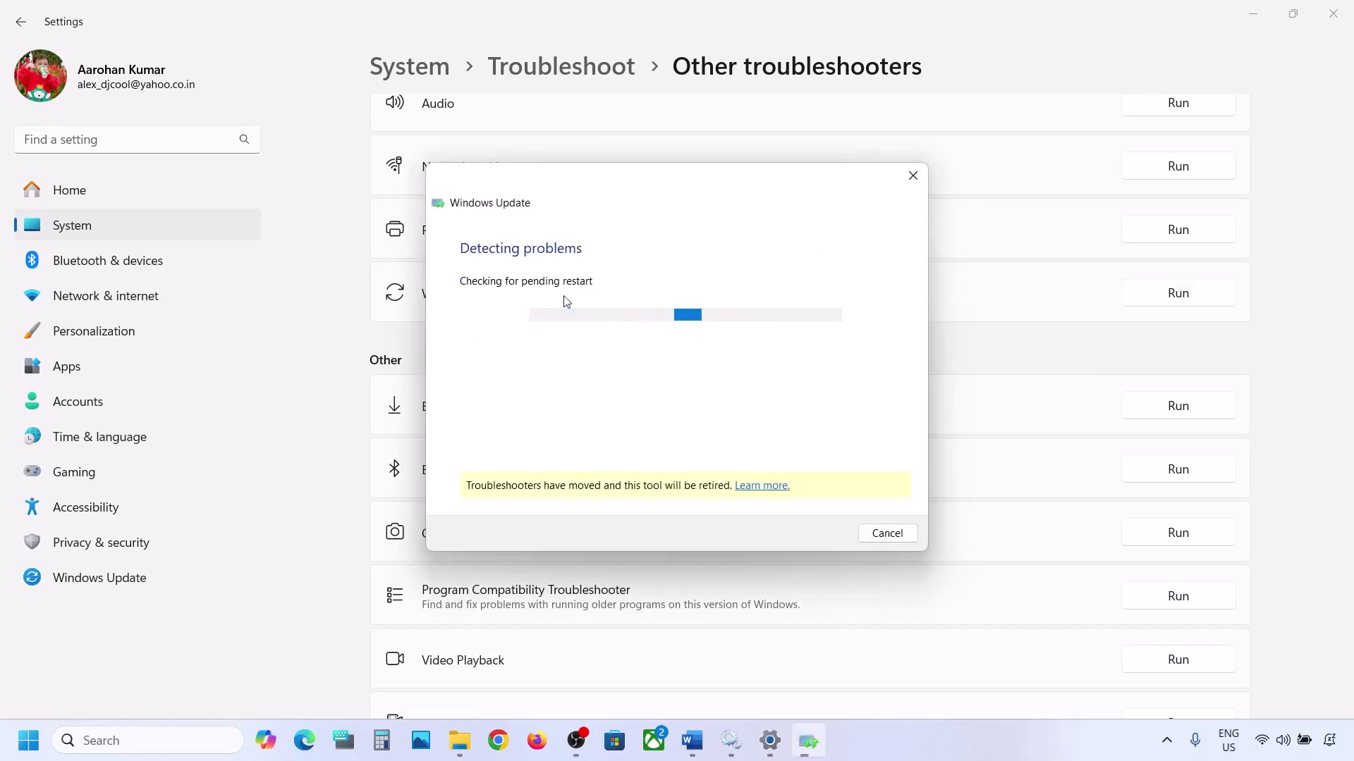
click(690, 742)
scroll(485, 455, down, 3)
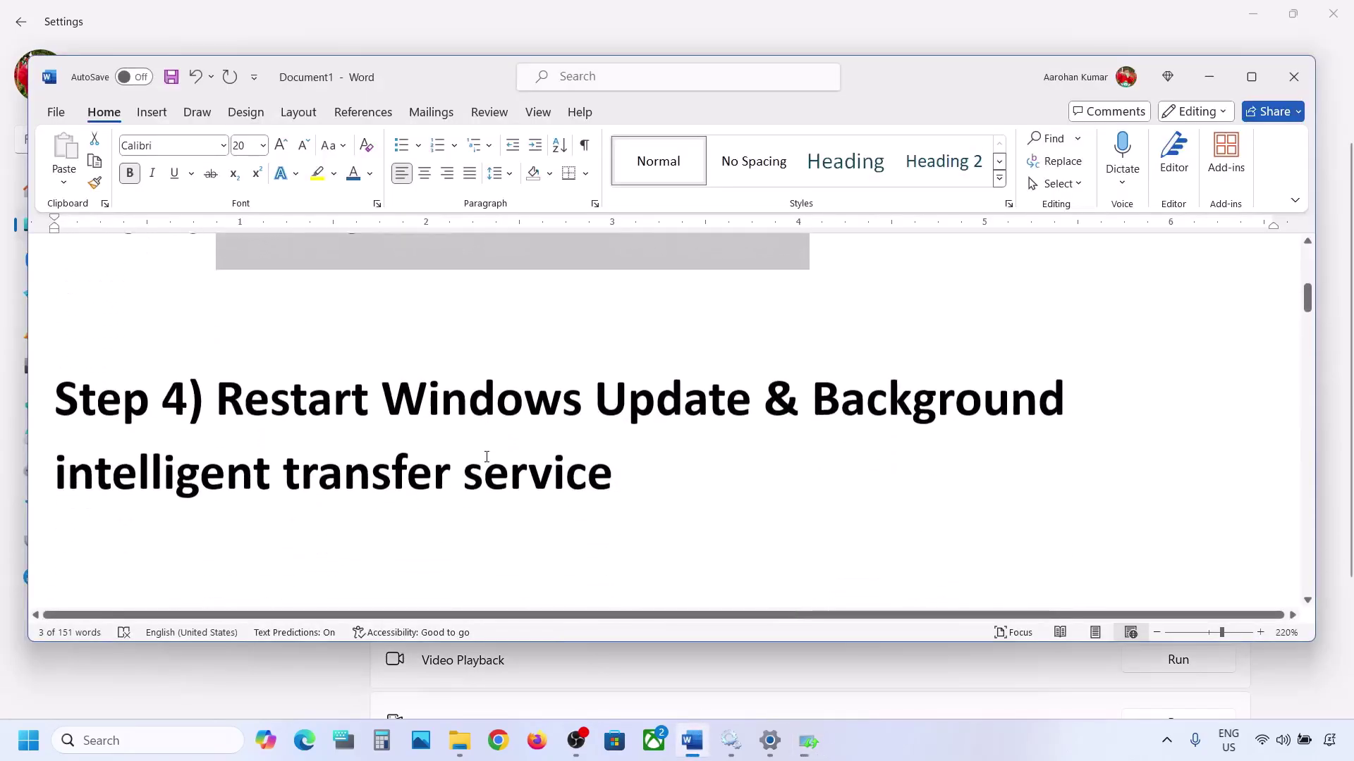
- Highlight the Step 4 heading and open the Services console at the W entries
drag(223, 395, 581, 458)
click(118, 744)
text(services)
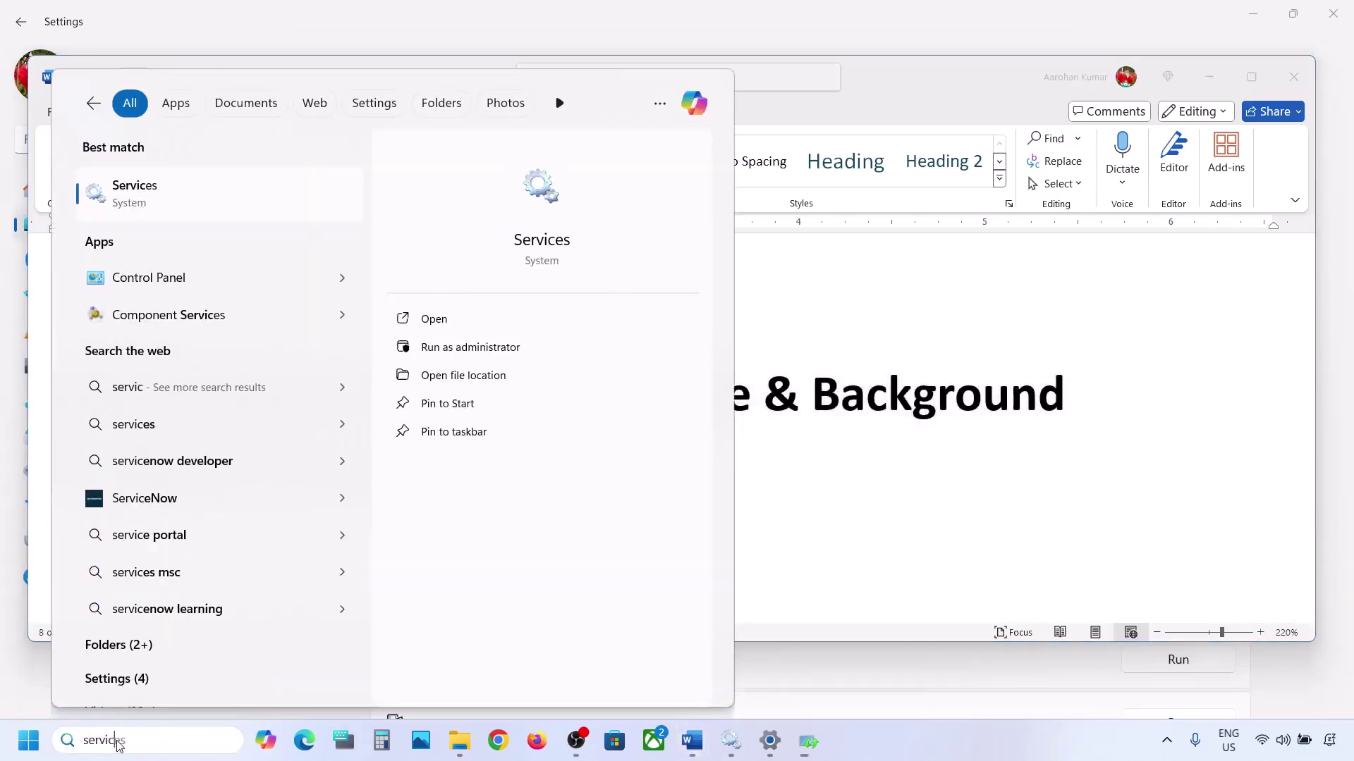
key(Return)
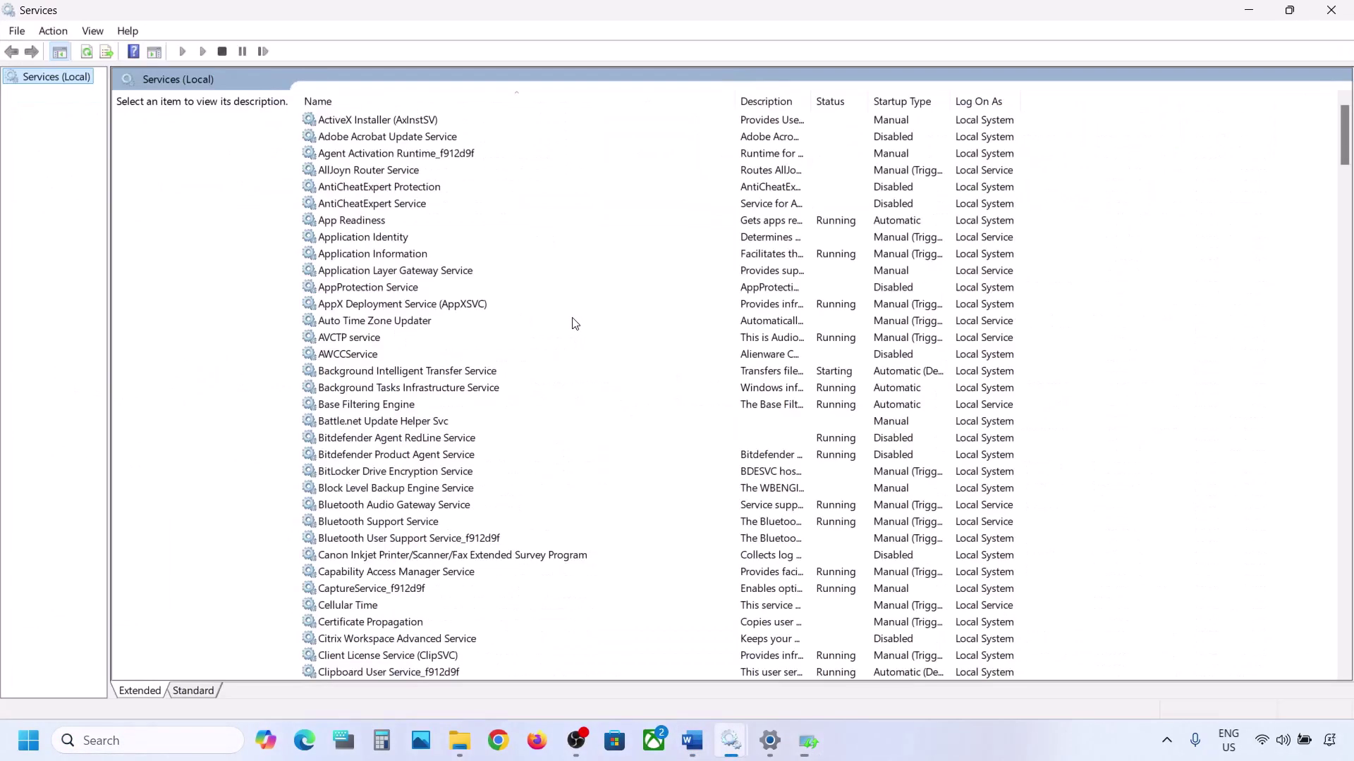
click(392, 405)
key(w)
scroll(443, 548, down, 10)
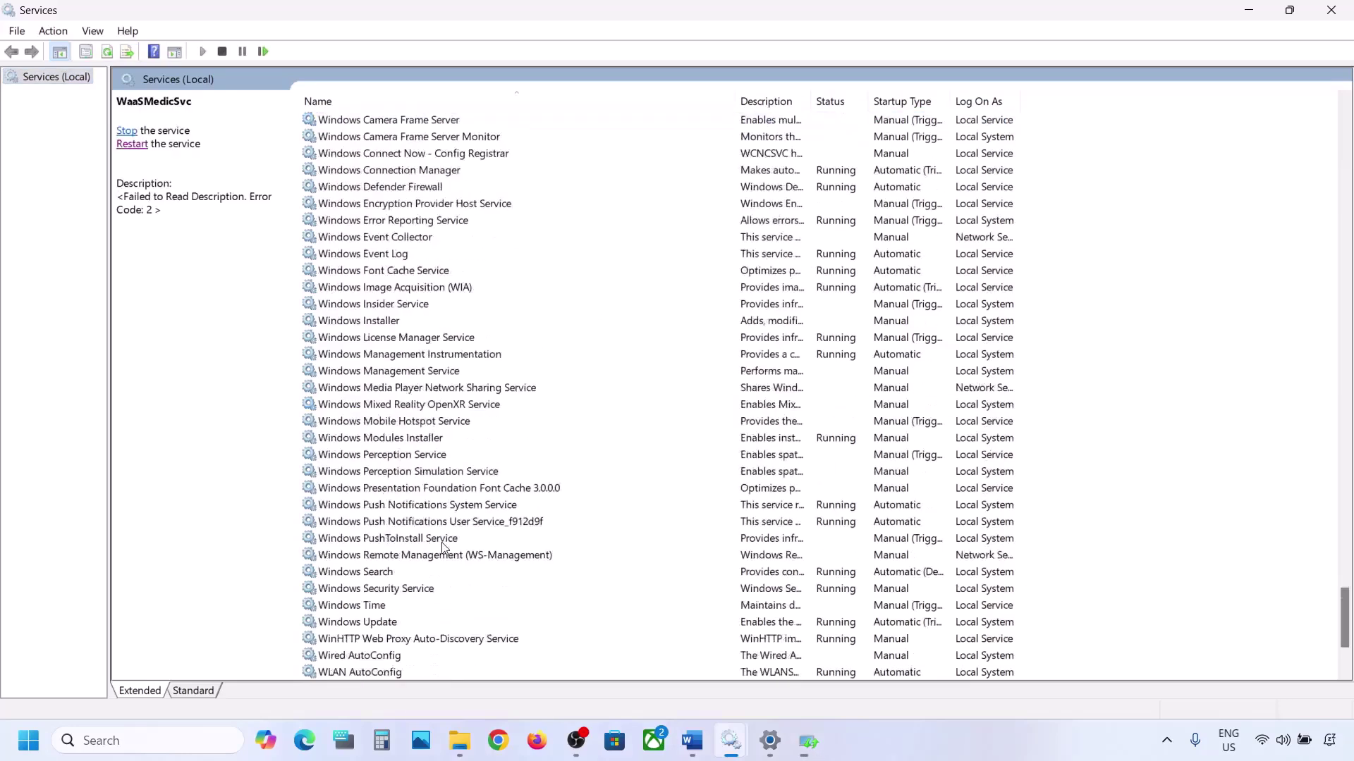
- Set the Windows Update service's startup type to Automatic
click(363, 457)
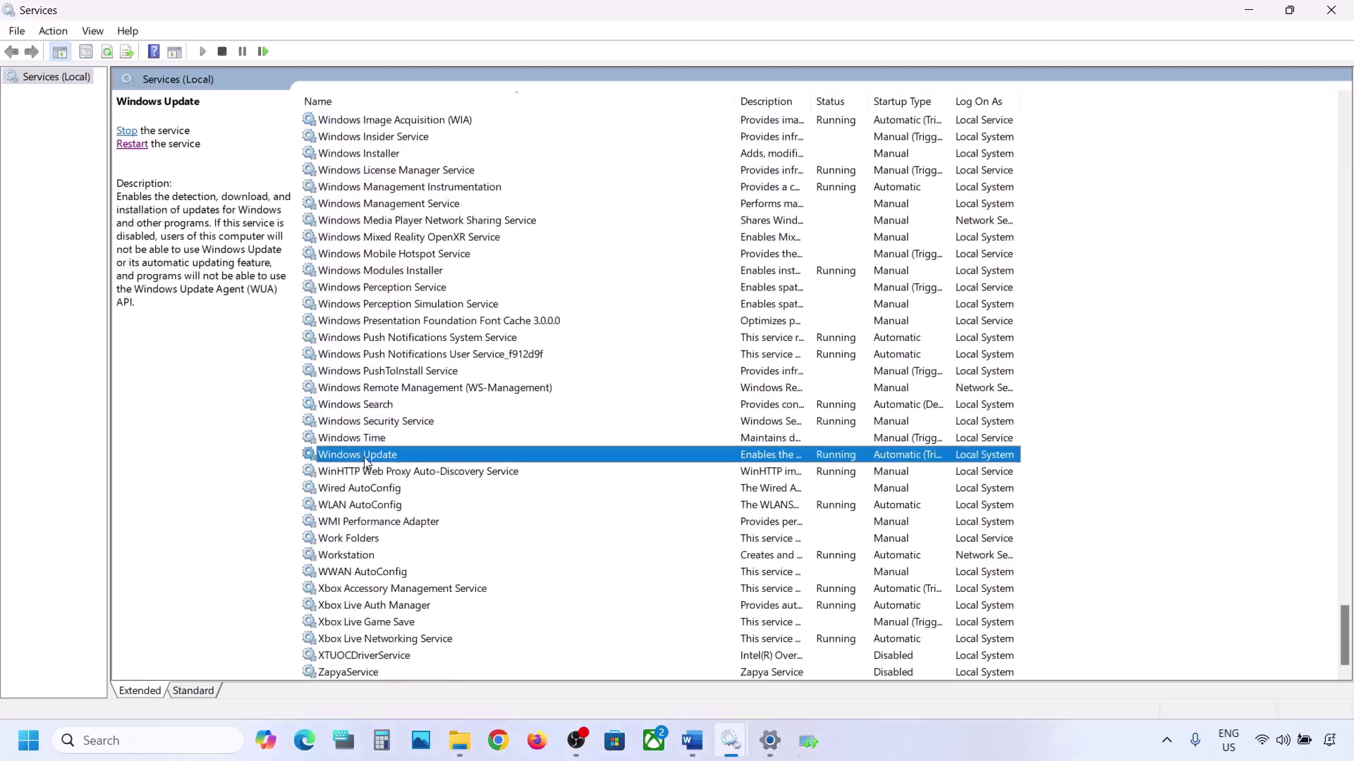
double_click(443, 457)
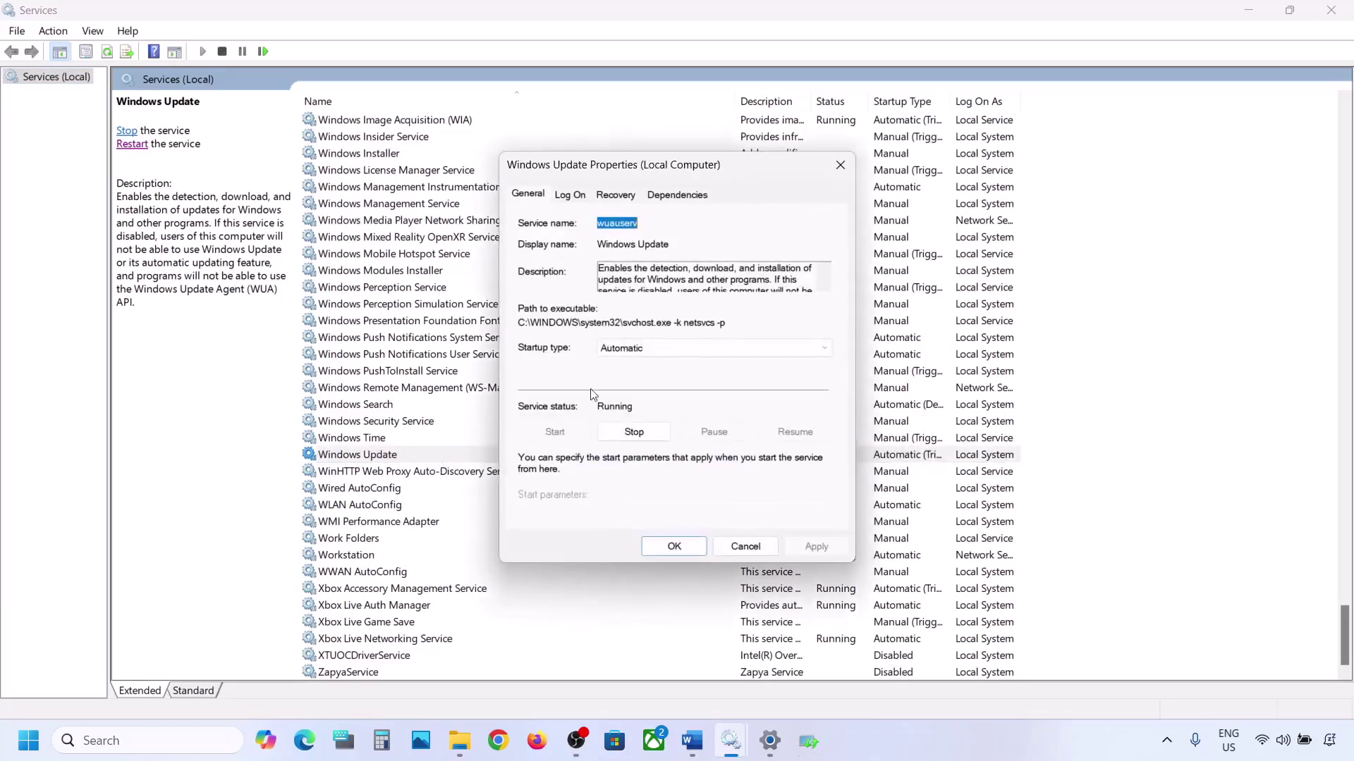
click(667, 350)
click(647, 377)
click(795, 543)
click(650, 548)
- Restart the Windows Update service and locate Background Intelligent Transfer Service
click(366, 454)
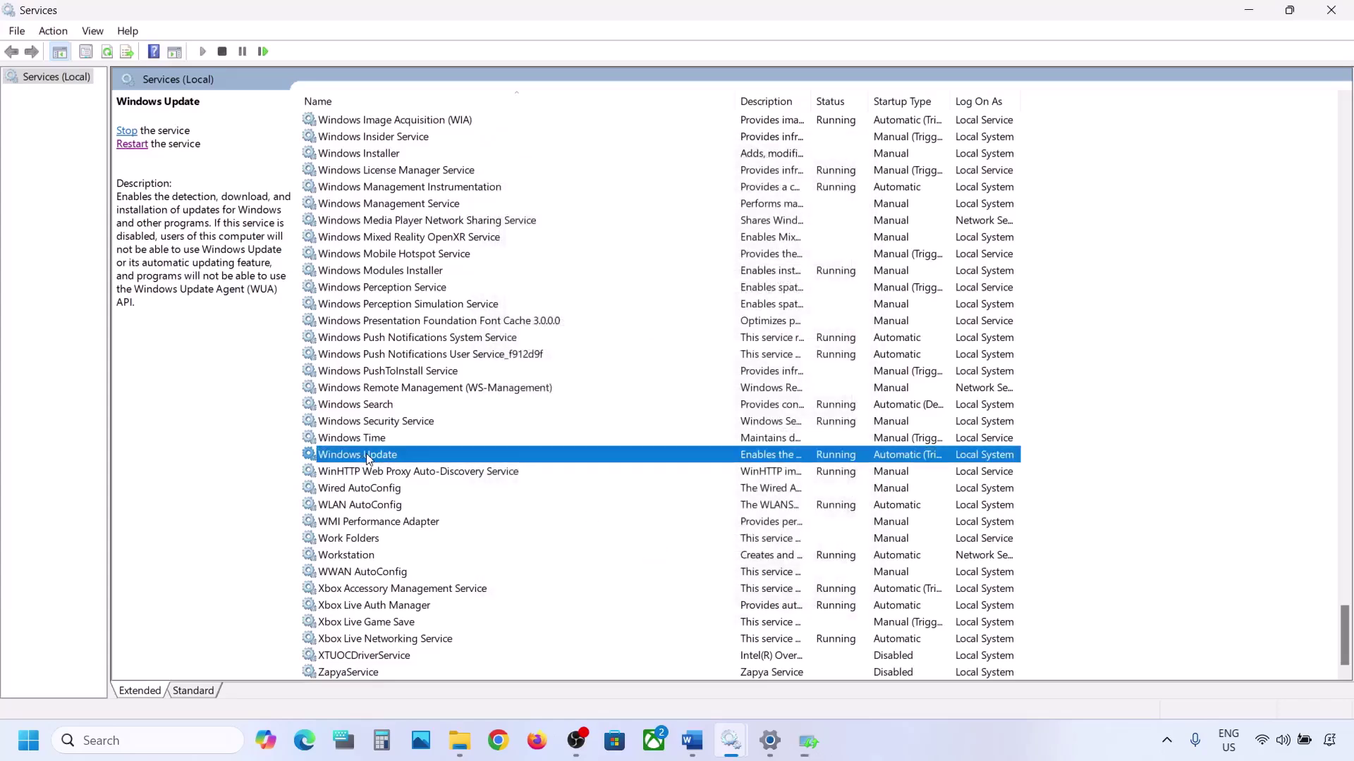
right_click(366, 454)
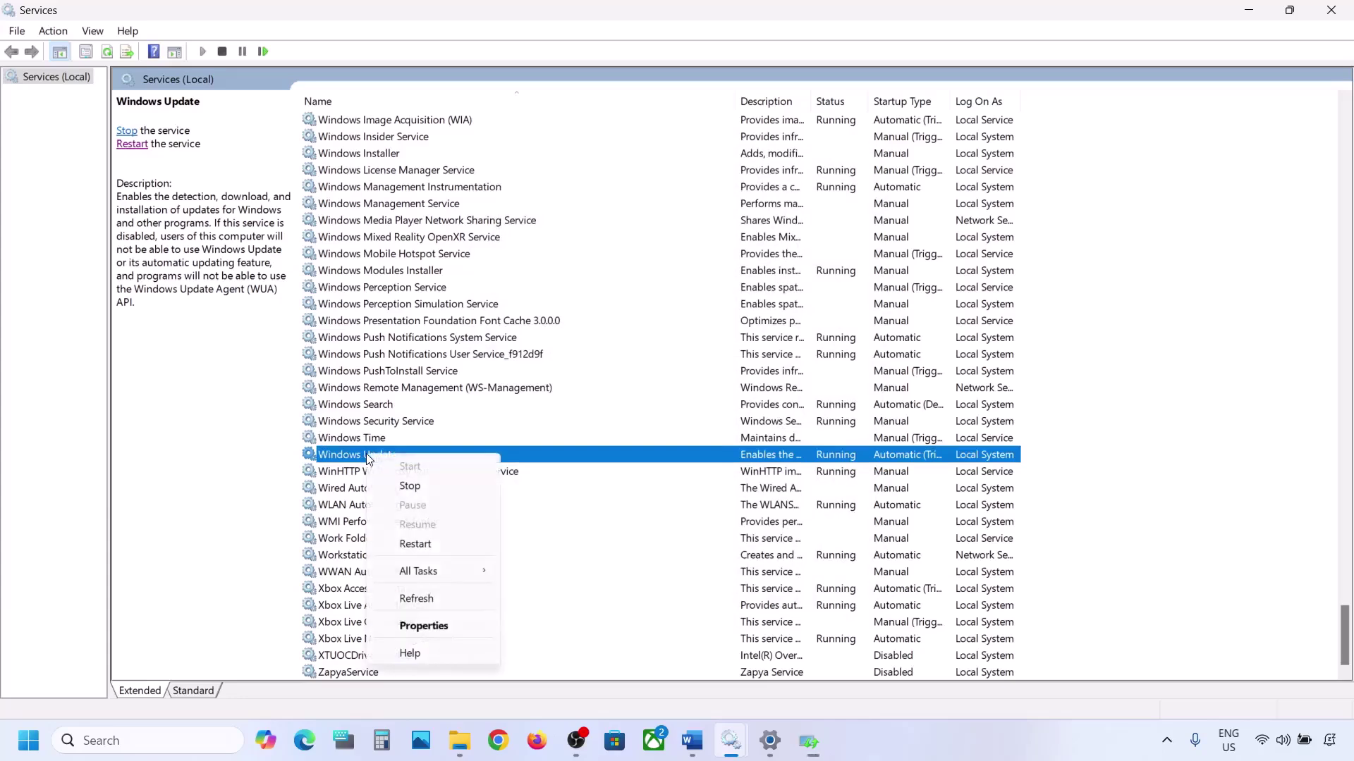
click(426, 542)
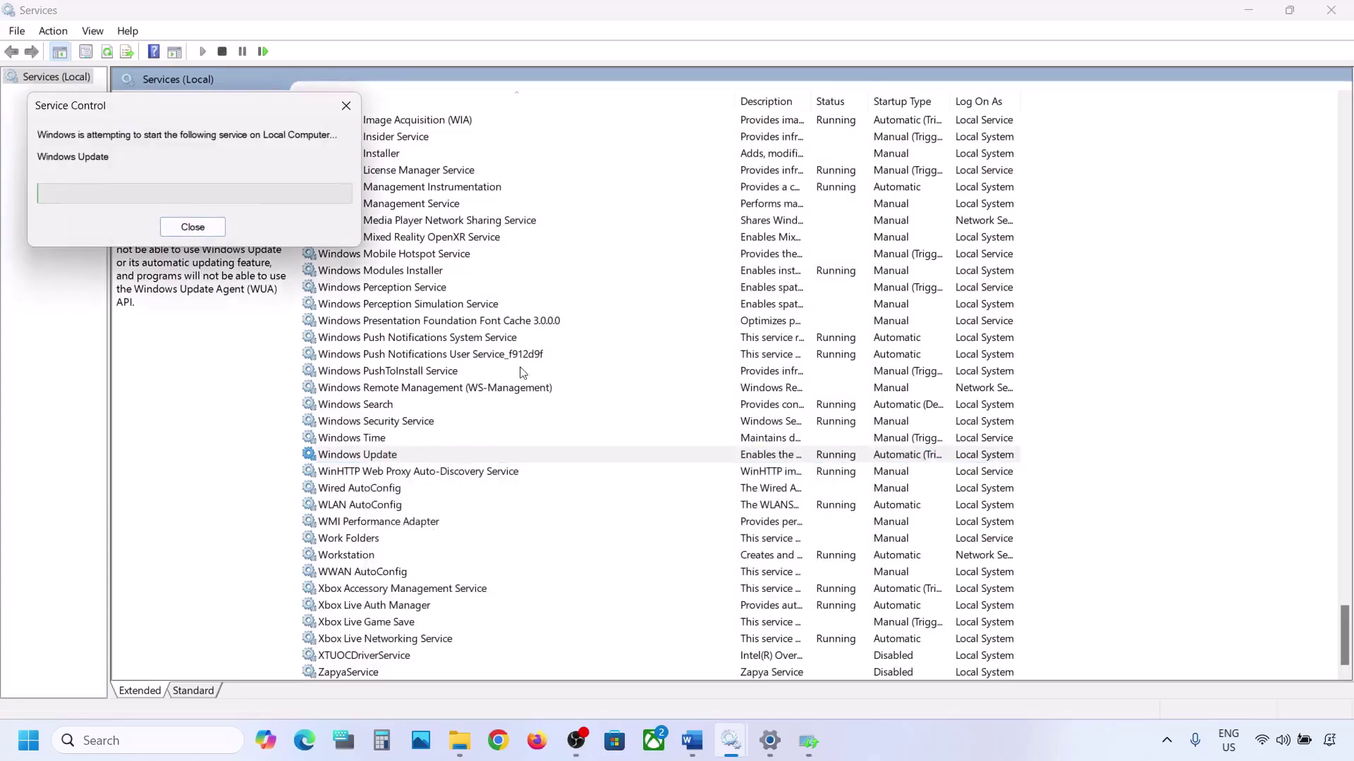
click(397, 356)
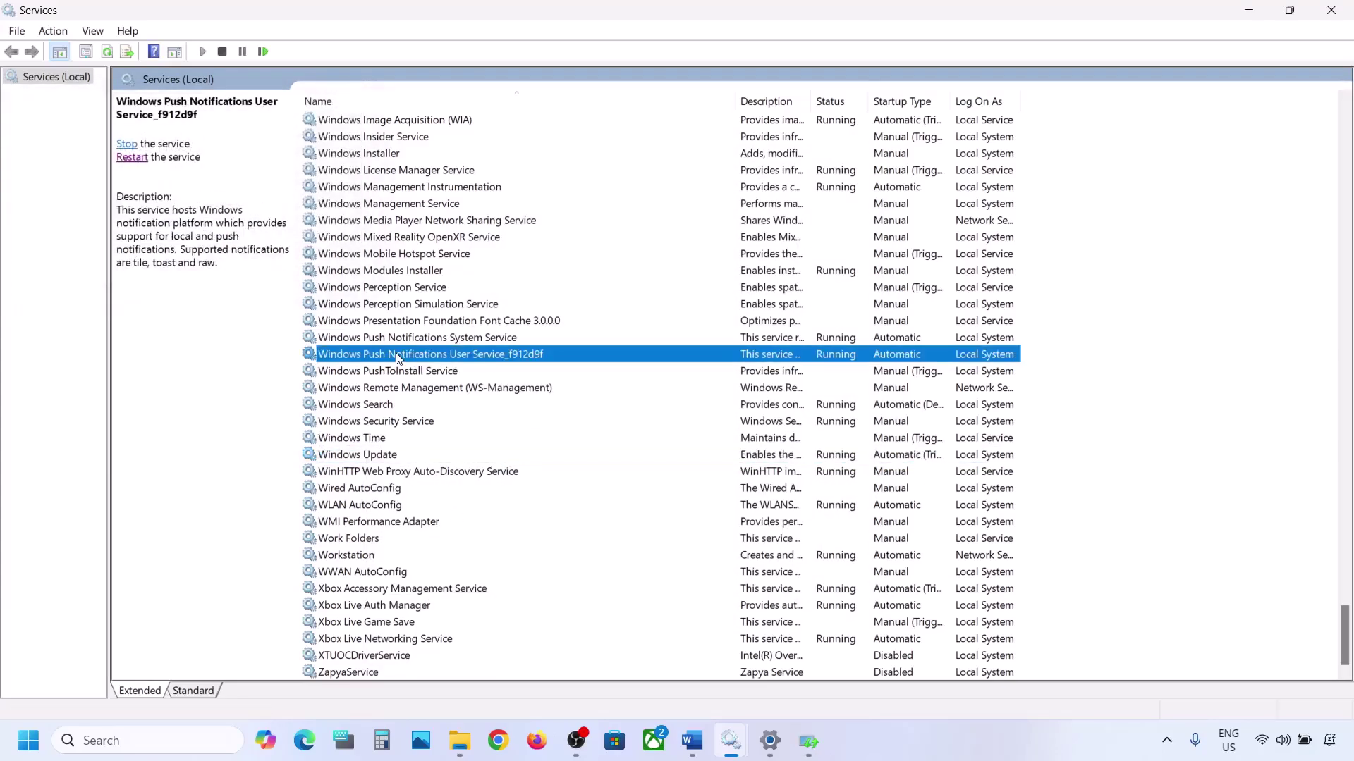
key(b)
scroll(408, 286, up, 3)
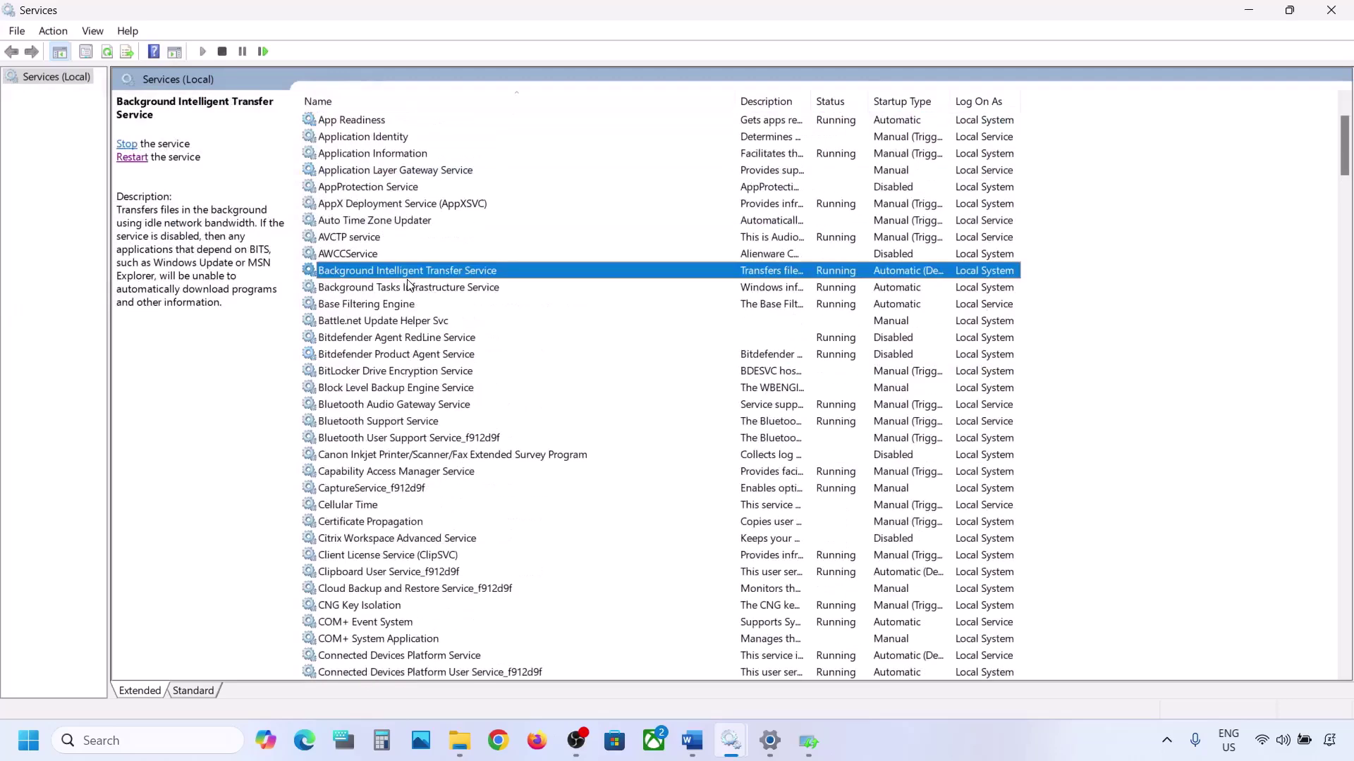
- Set the Background Intelligent Transfer Service startup type to Automatic
double_click(444, 279)
click(620, 349)
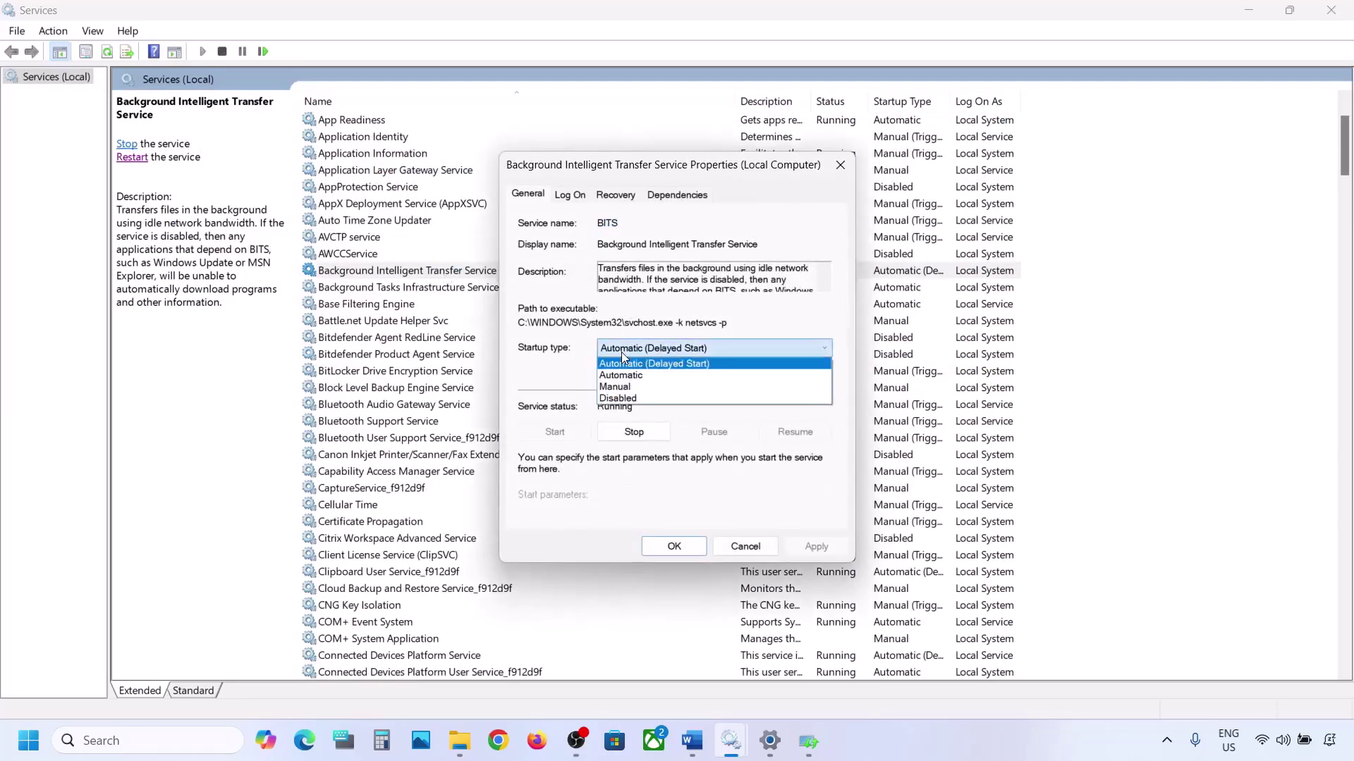
click(632, 379)
click(804, 547)
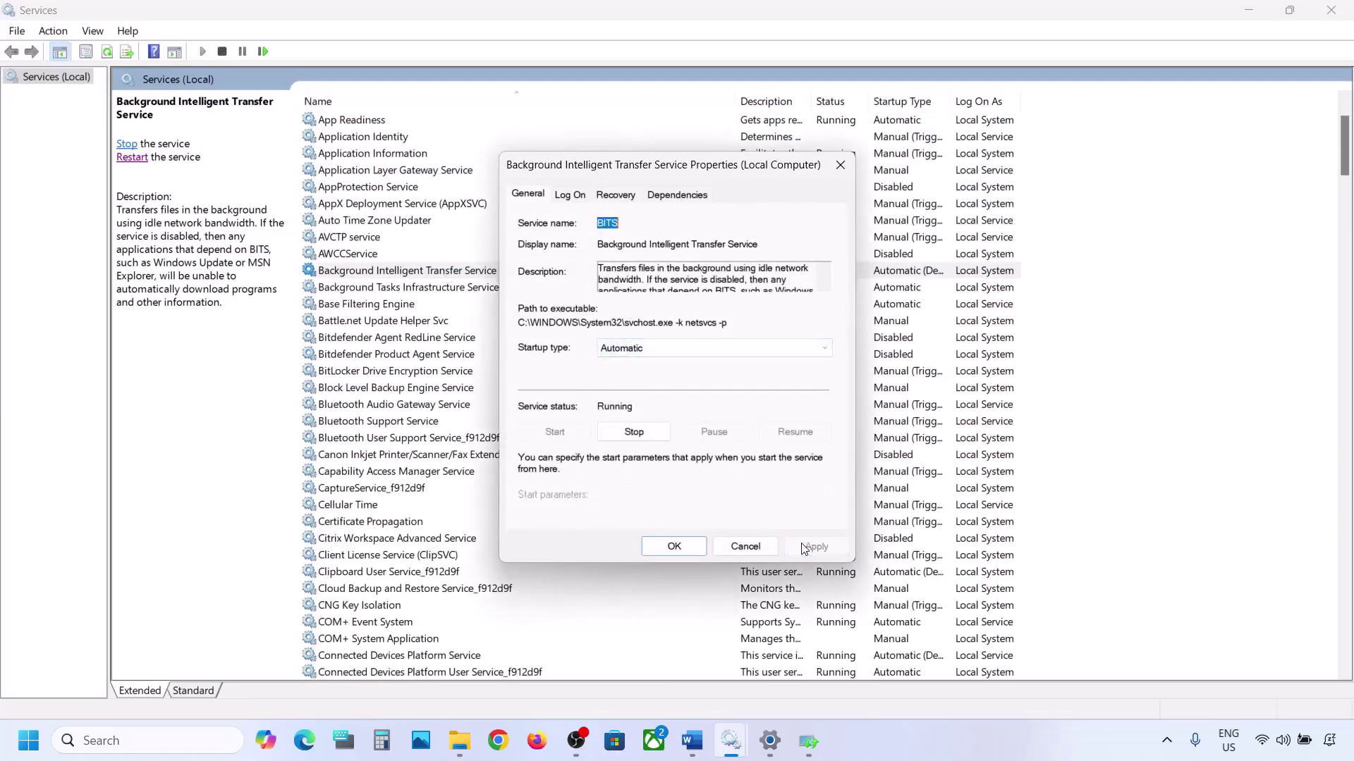
click(675, 545)
- Restart the Background Intelligent Transfer Service
right_click(416, 275)
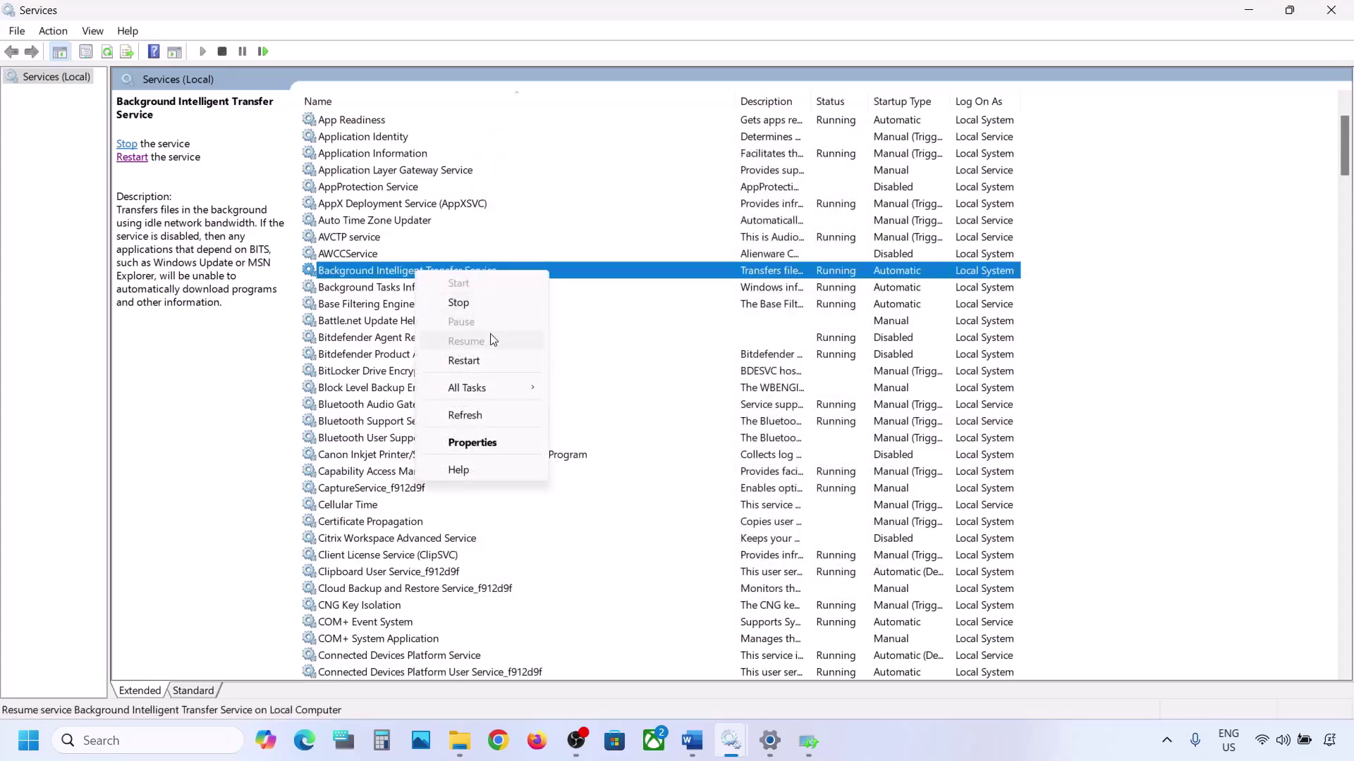
click(464, 361)
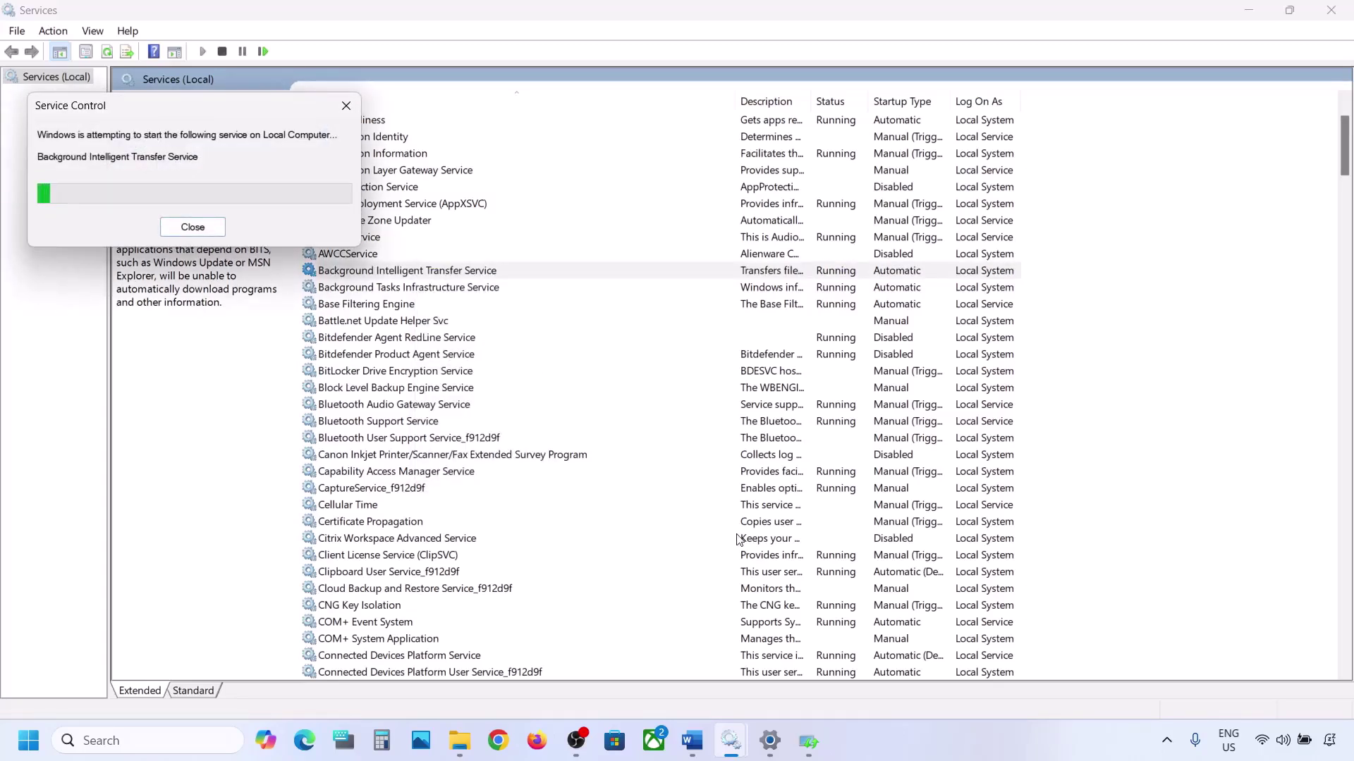
mouse_move(696, 745)
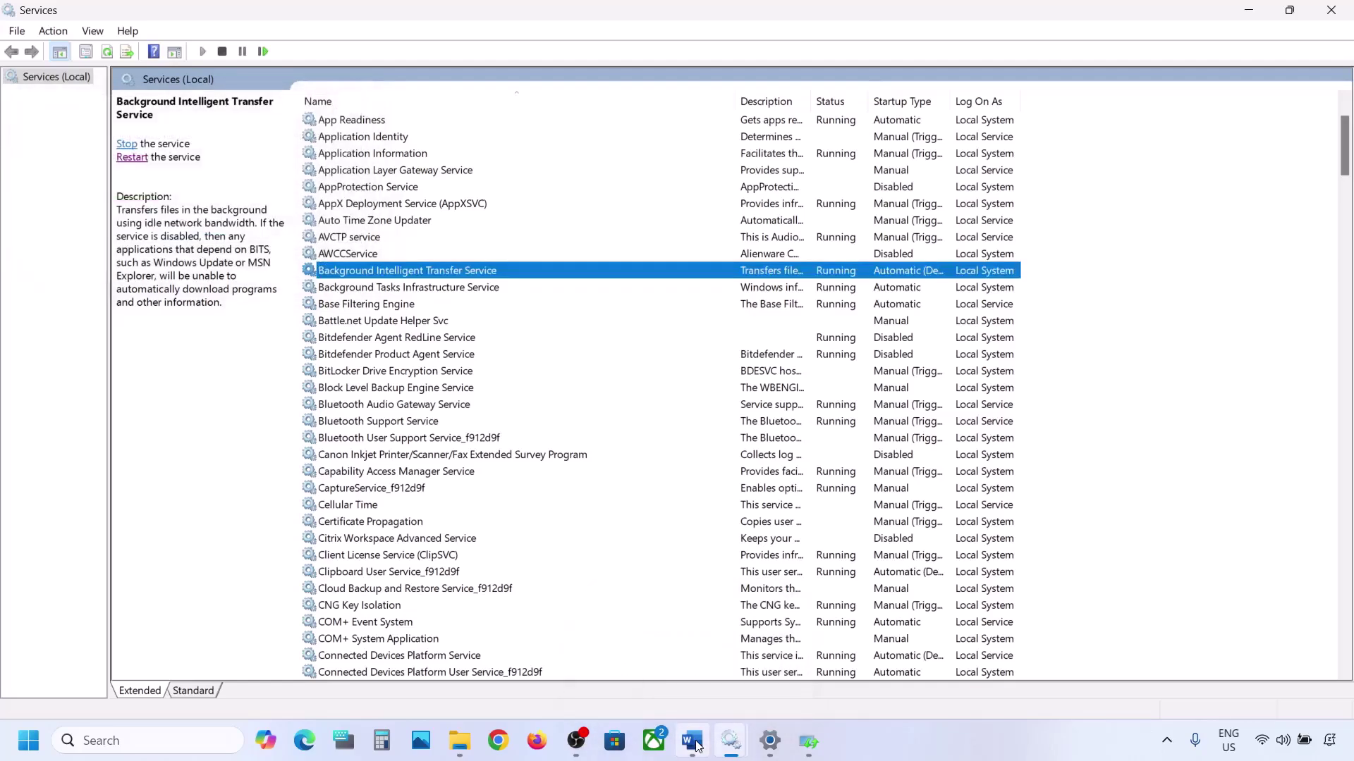
click(692, 741)
- Copy the Step 5 link and open microsoft.com/en-us/software-download/windows11 in Chrome
scroll(650, 508, down, 5)
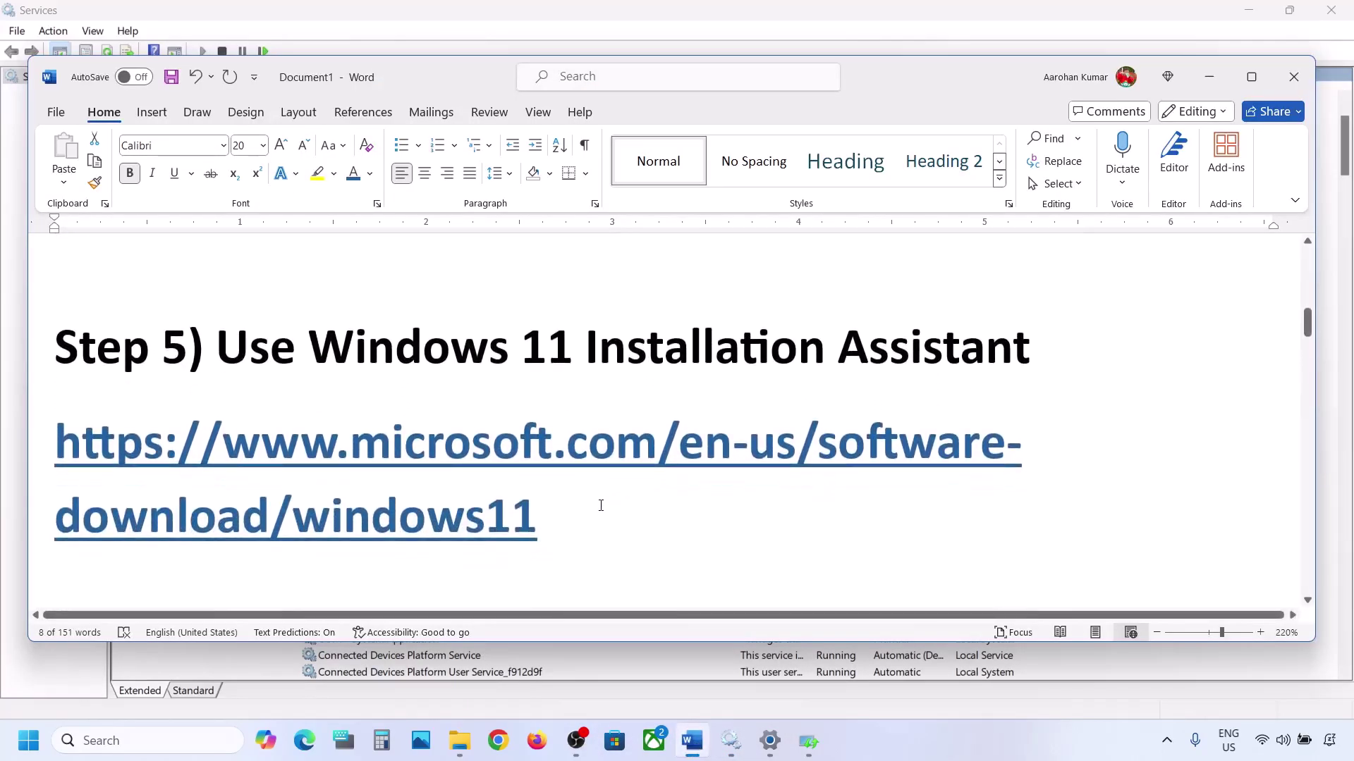
drag(562, 526, 56, 451)
key(ctrl+c)
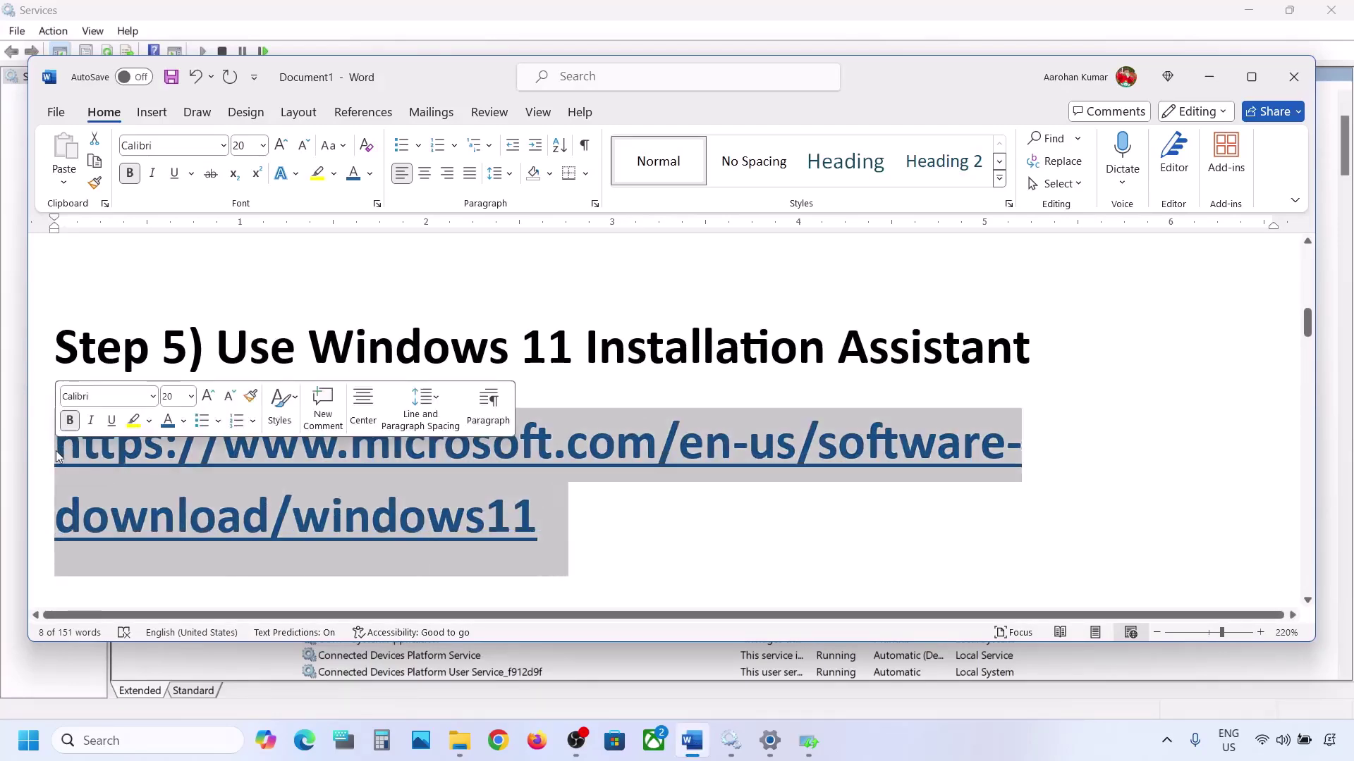
right_click(57, 451)
click(101, 331)
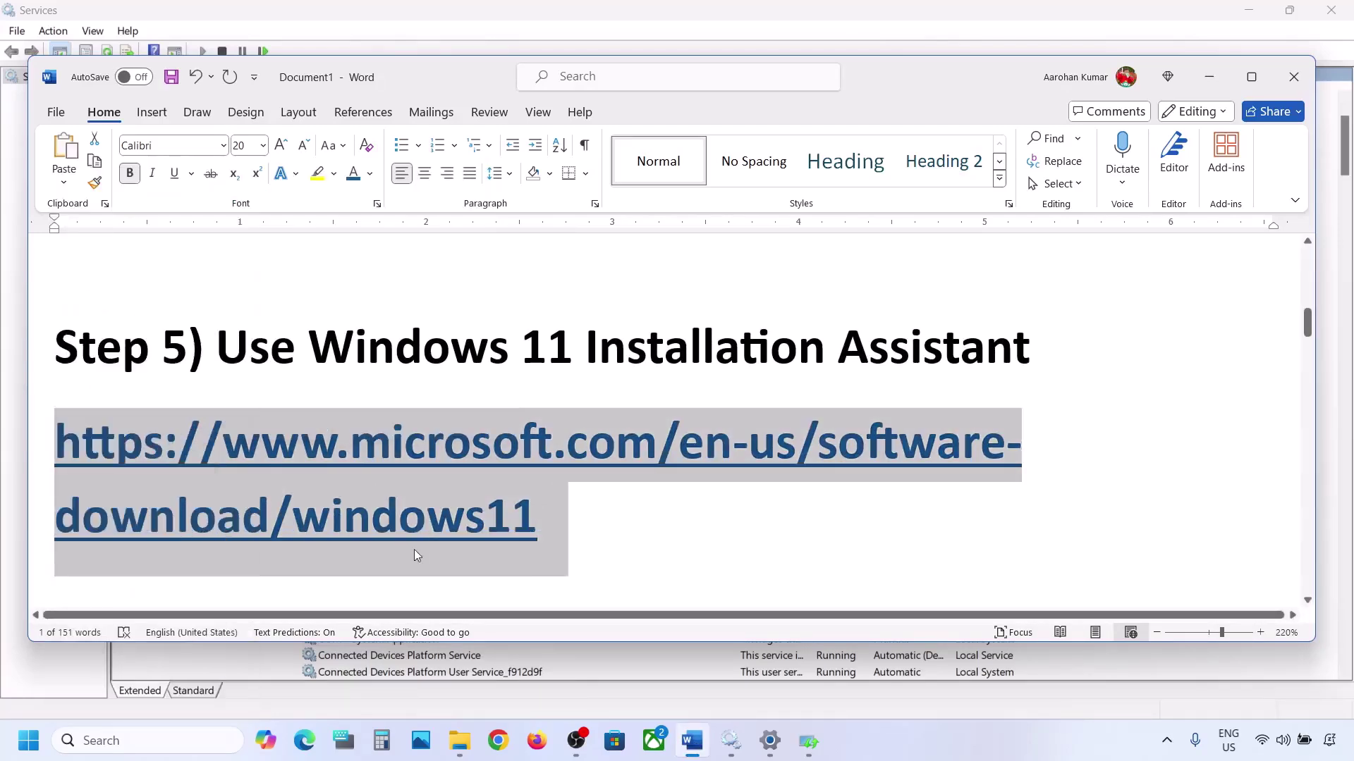
click(499, 741)
key(ctrl+v)
key(Return)
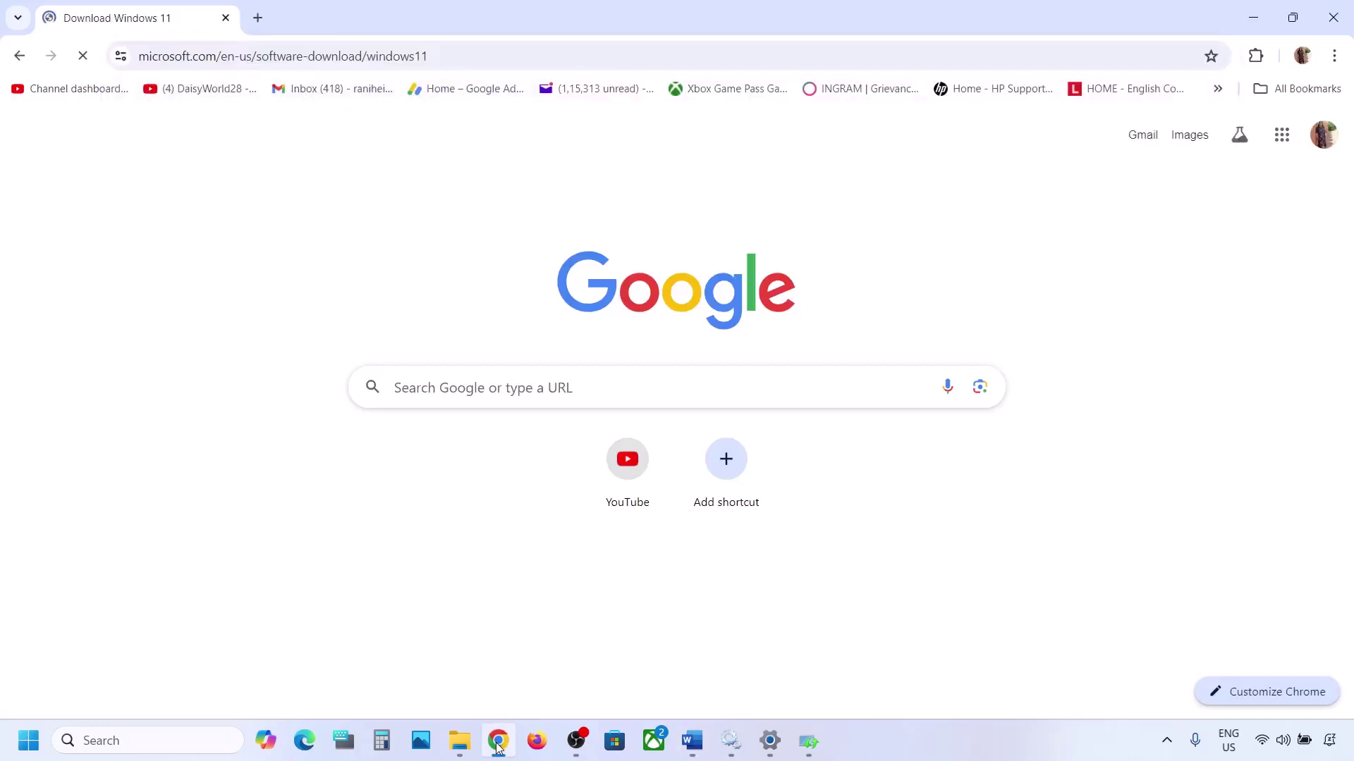
- Run the Windows 11 Installation Assistant and close its already-up-to-date message
scroll(574, 472, down, 1)
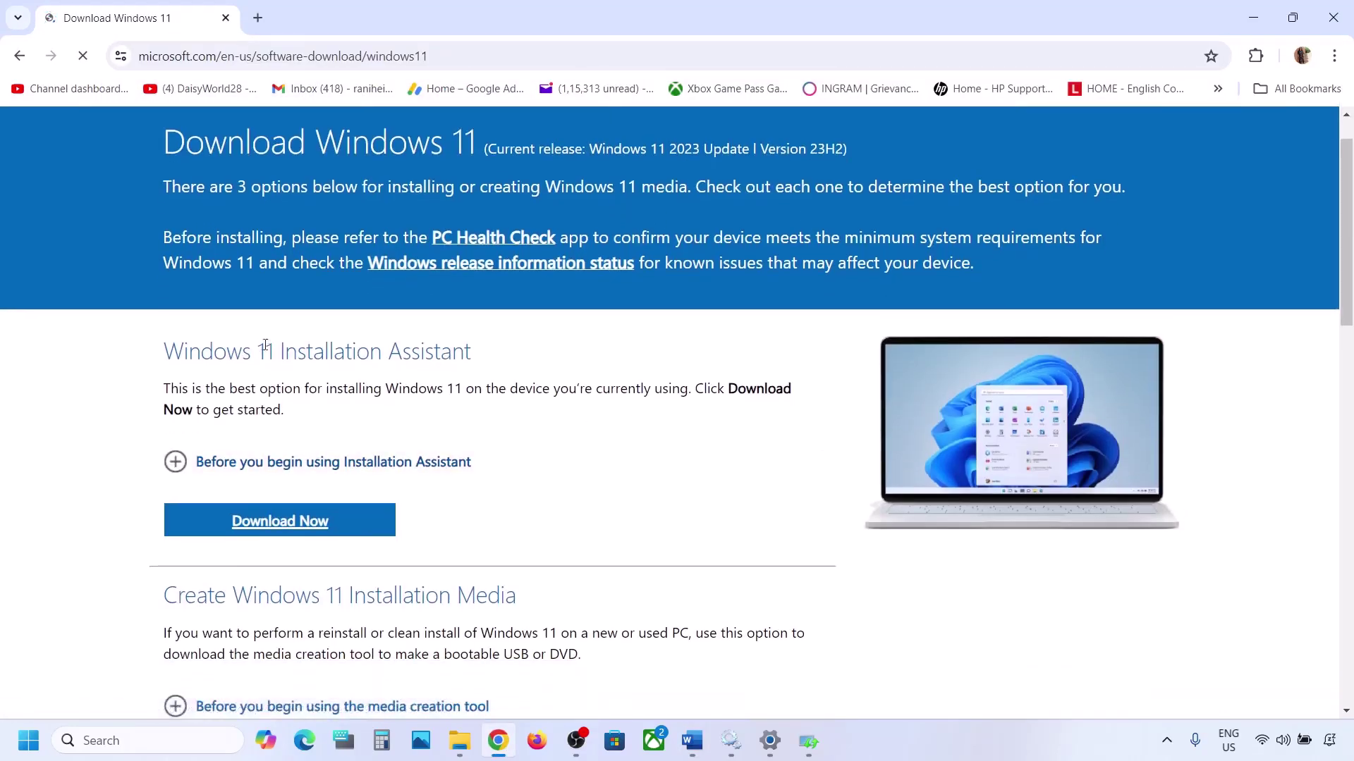
click(290, 520)
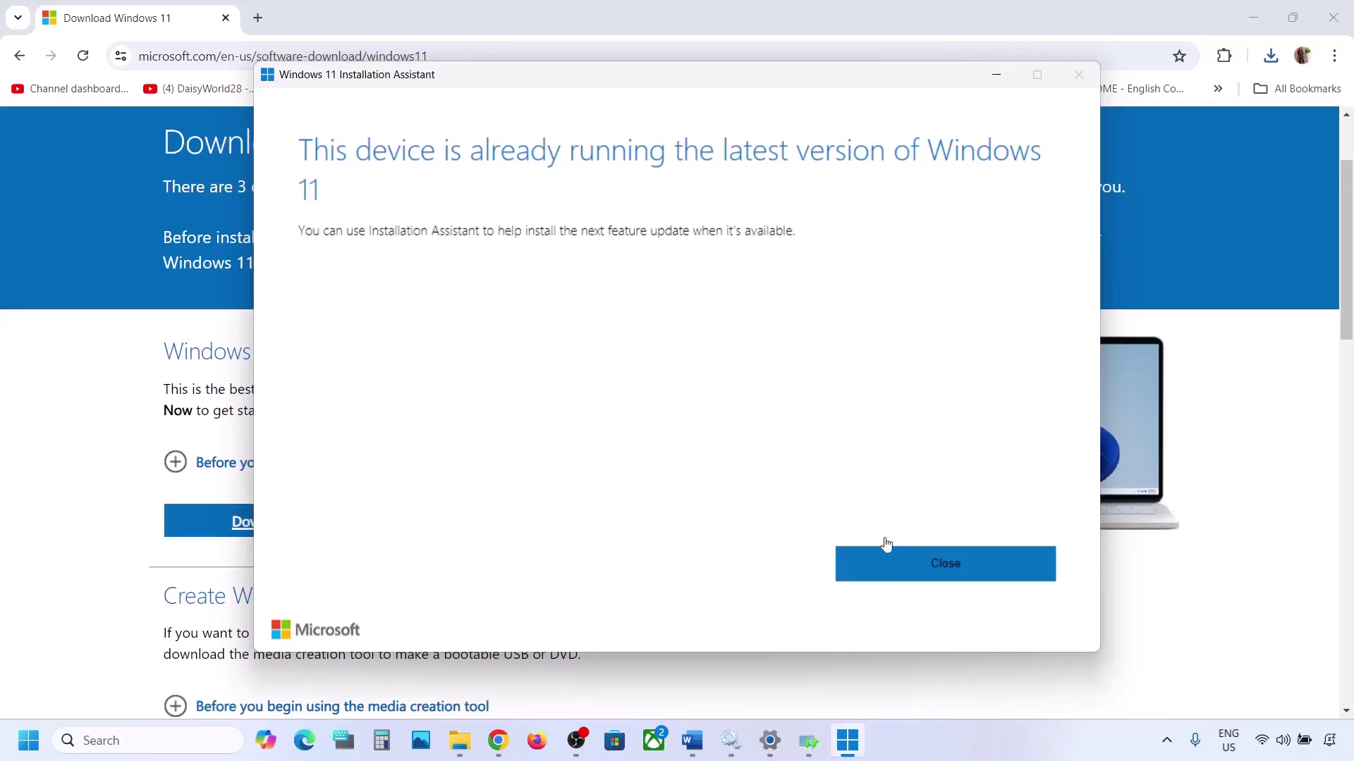
click(1005, 82)
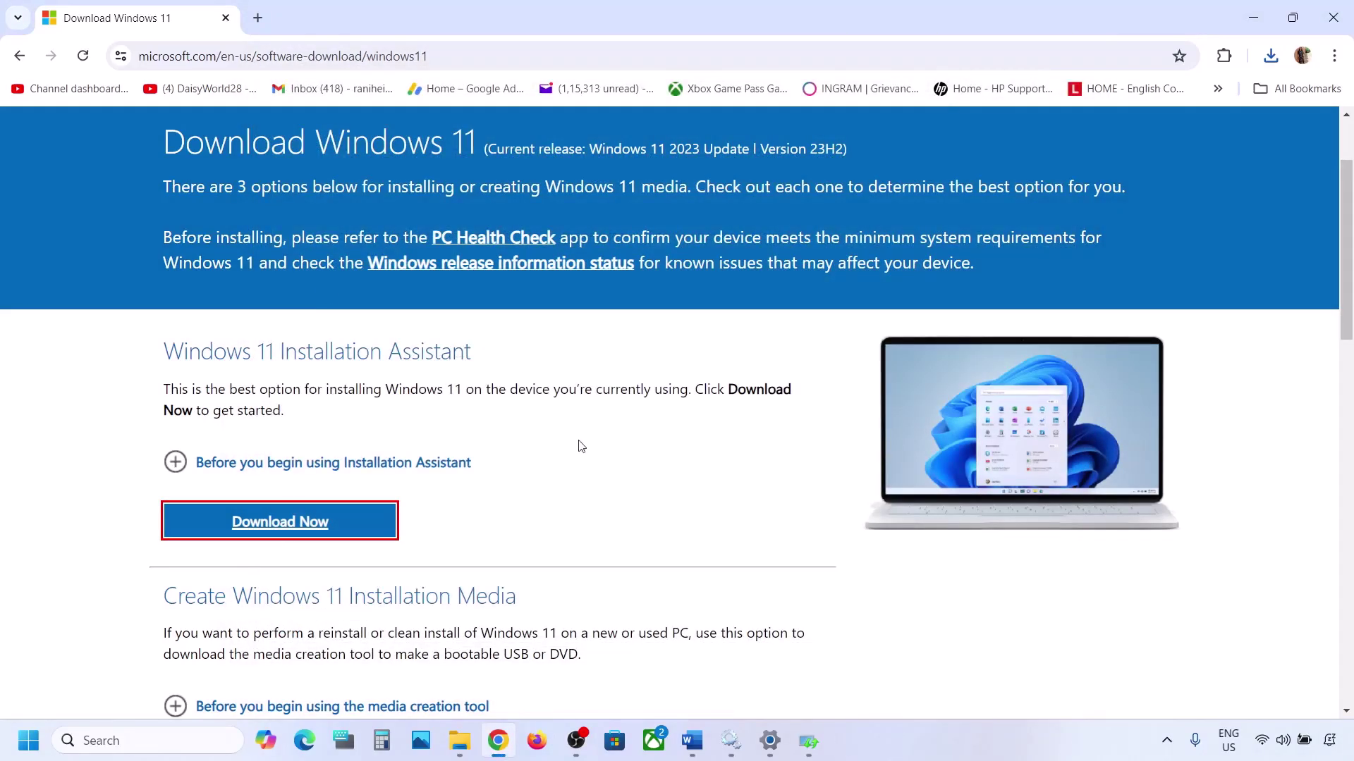
- Copy the Update Catalog link from the Word notes and open it in Chrome
click(910, 750)
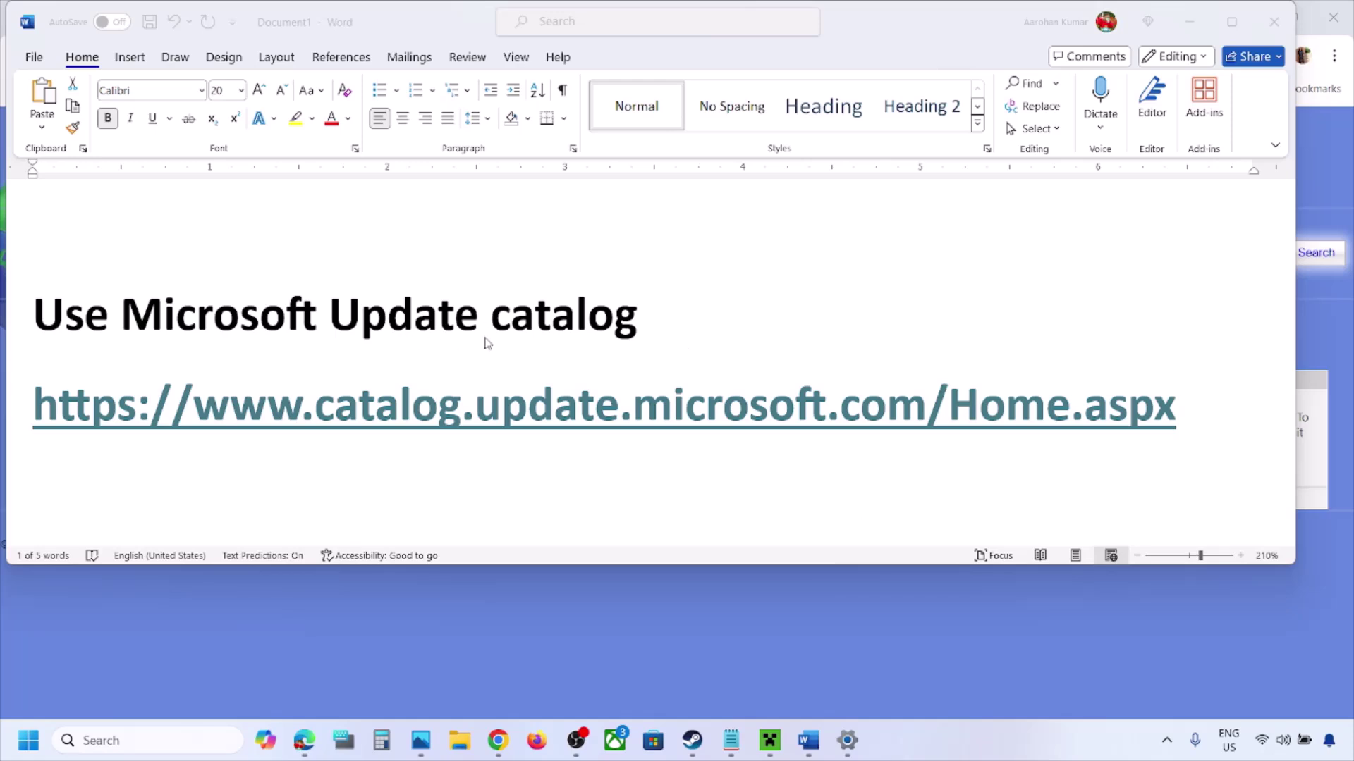
triple_click(877, 409)
right_click(878, 409)
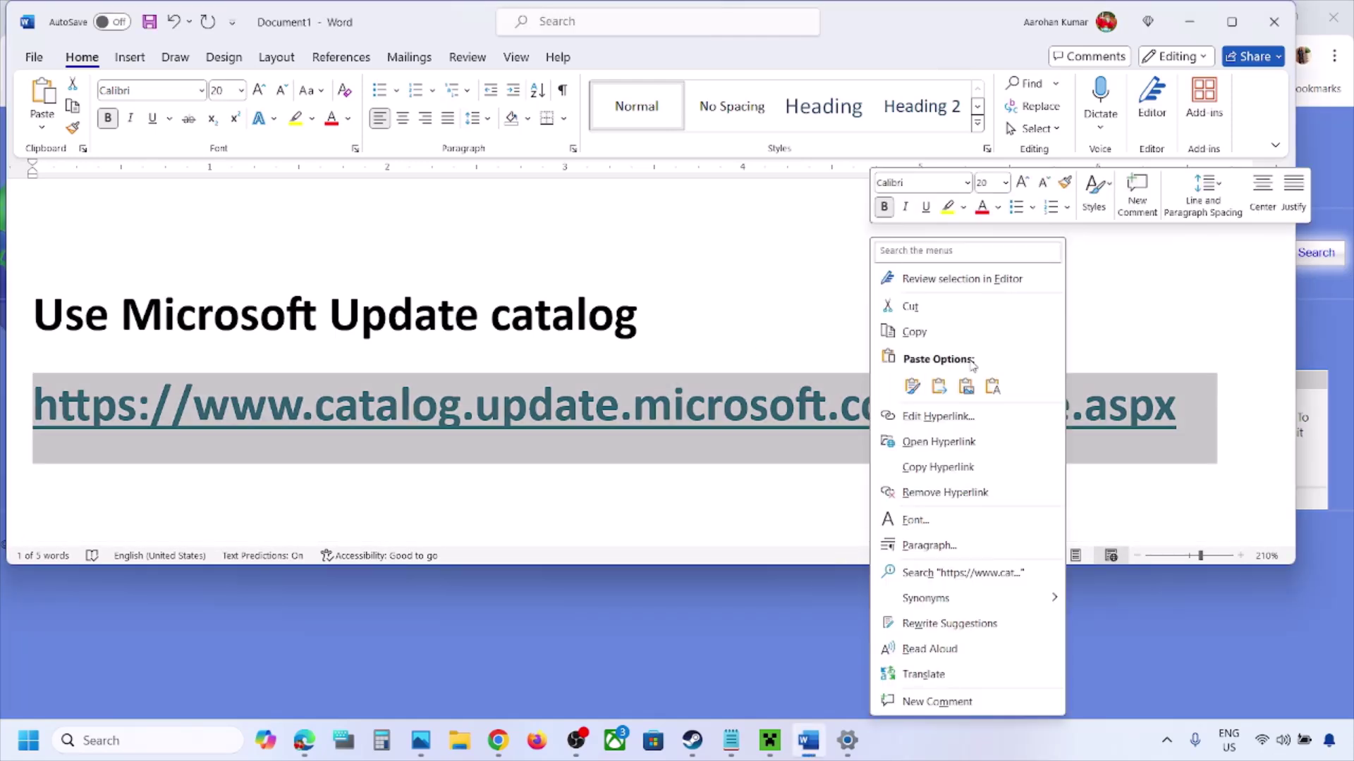
click(944, 336)
click(787, 632)
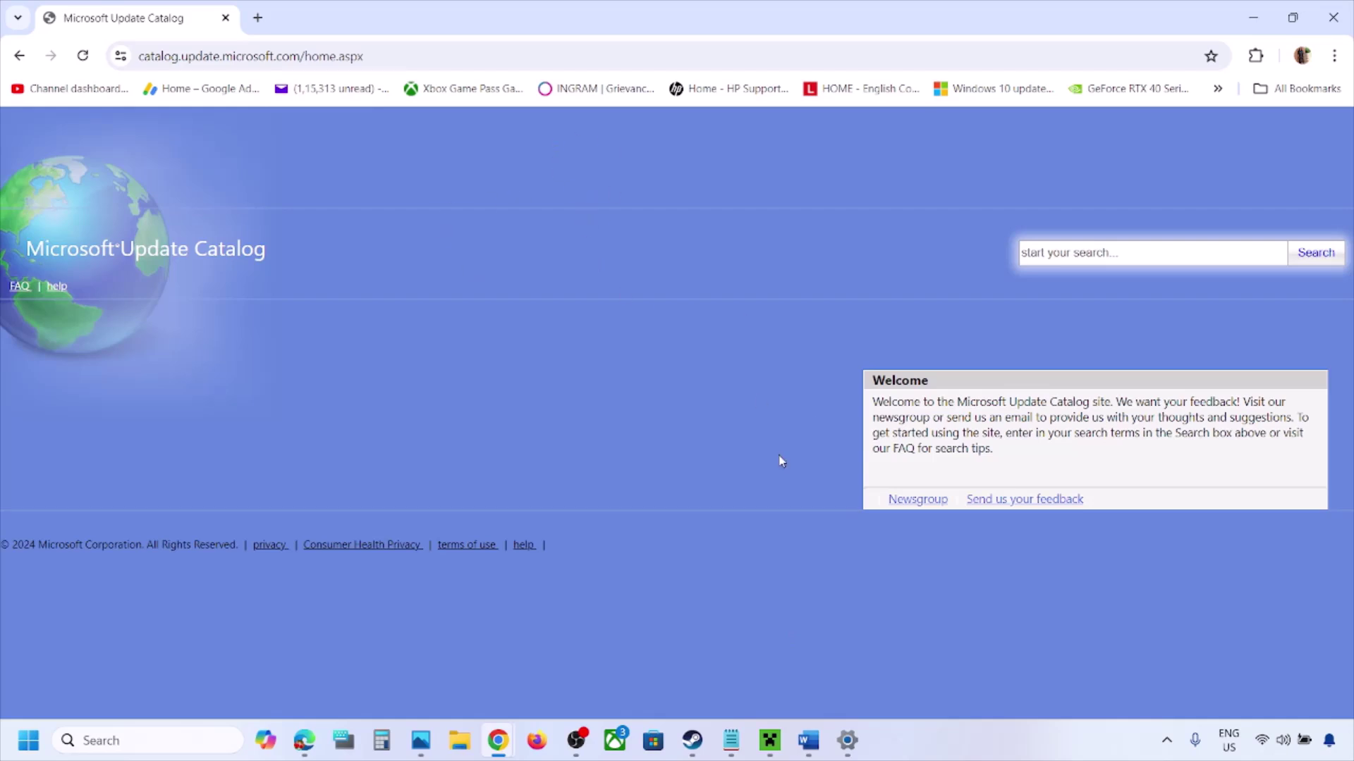
- Search the Update Catalog for KB5043145 from update history, then search Windows for winver
click(1072, 255)
click(847, 740)
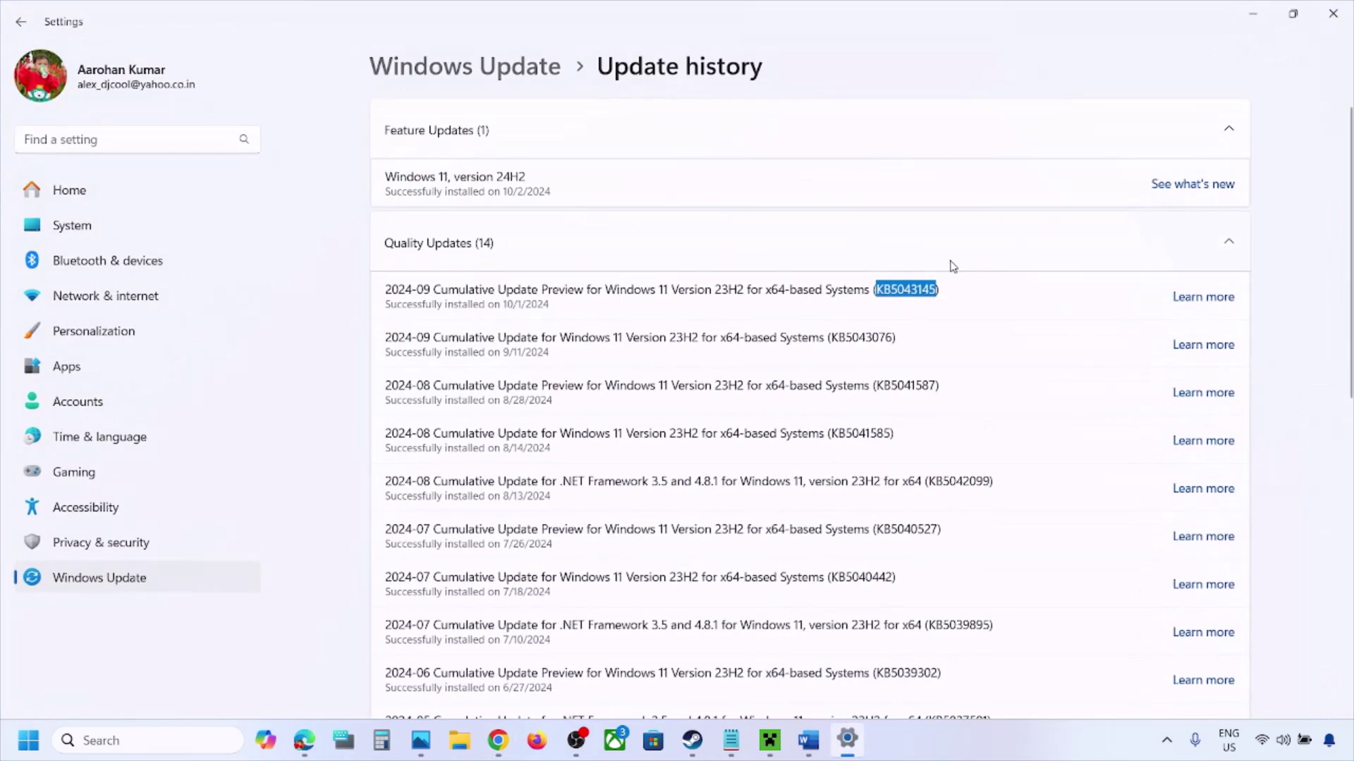
click(1253, 14)
click(1128, 256)
key(ctrl+v)
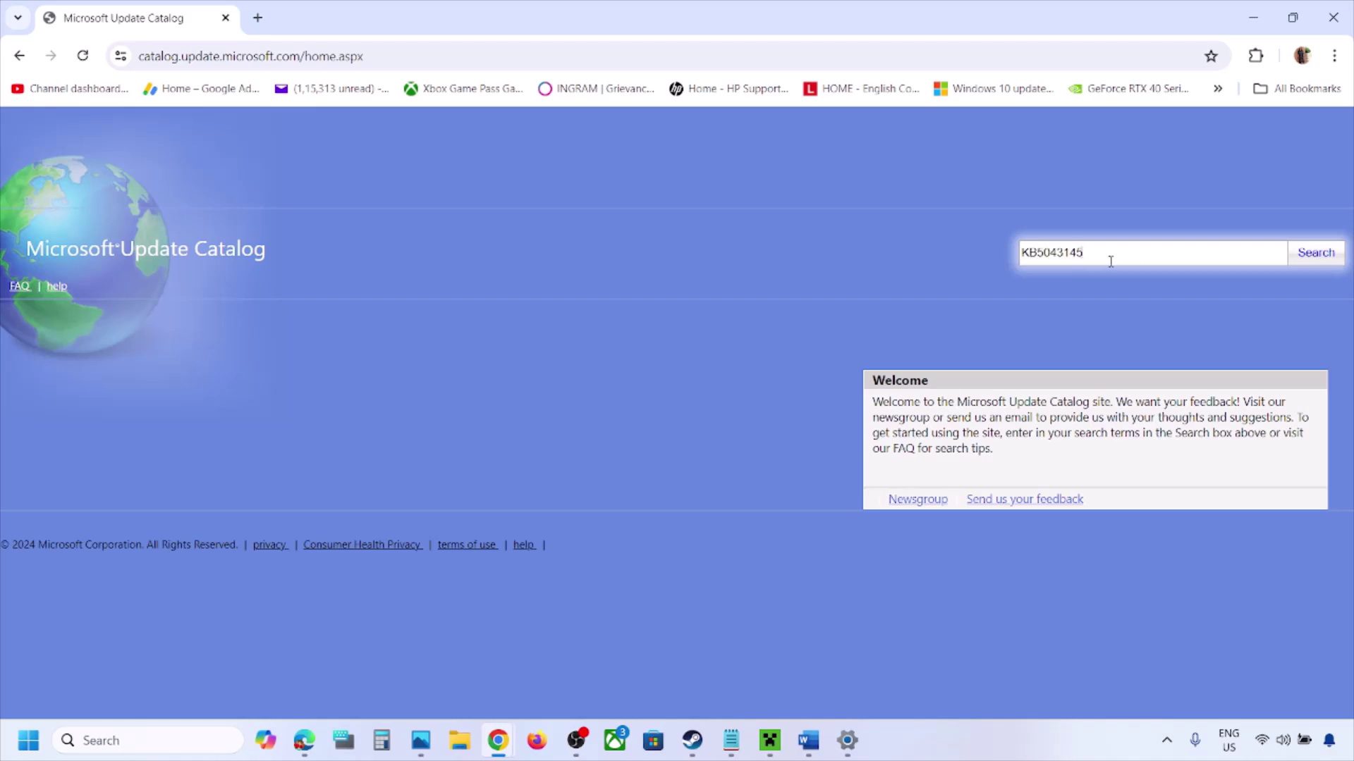
click(1326, 254)
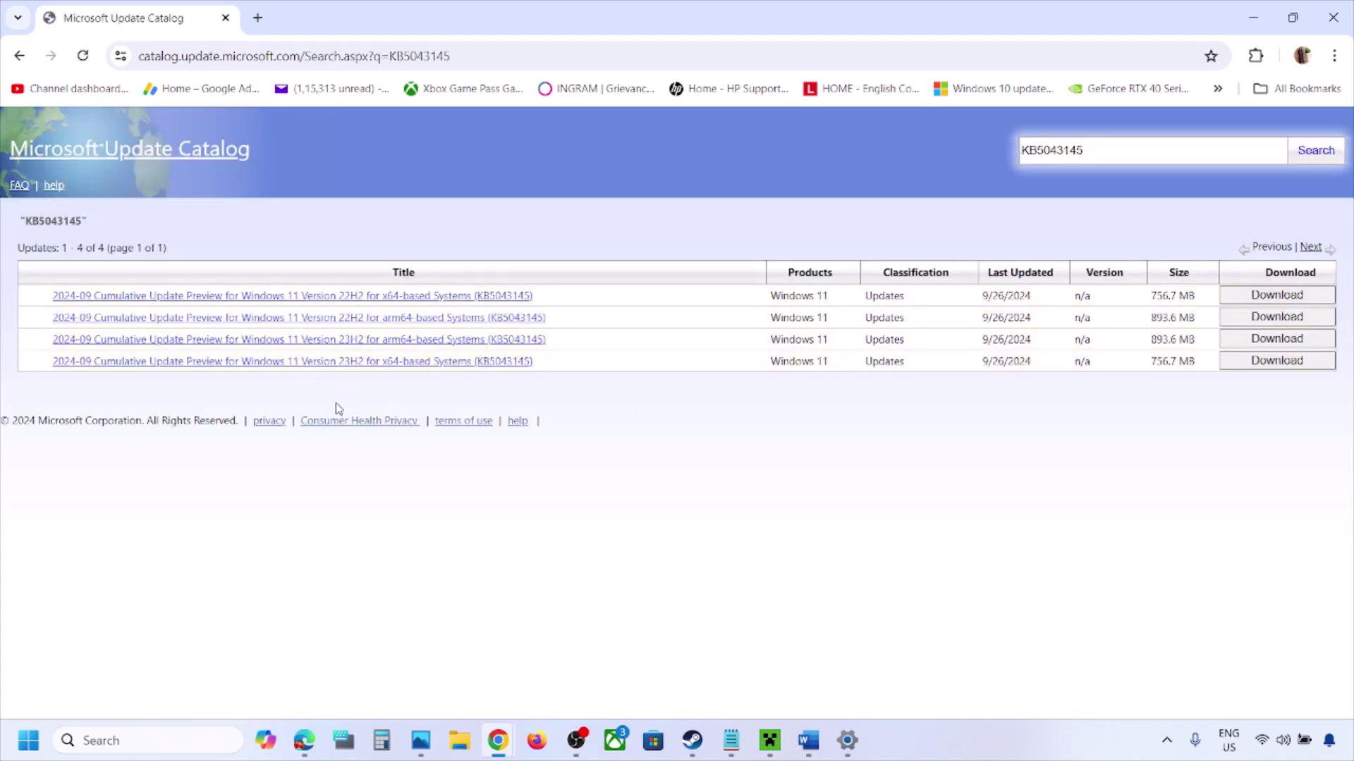
click(116, 741)
text(winver)
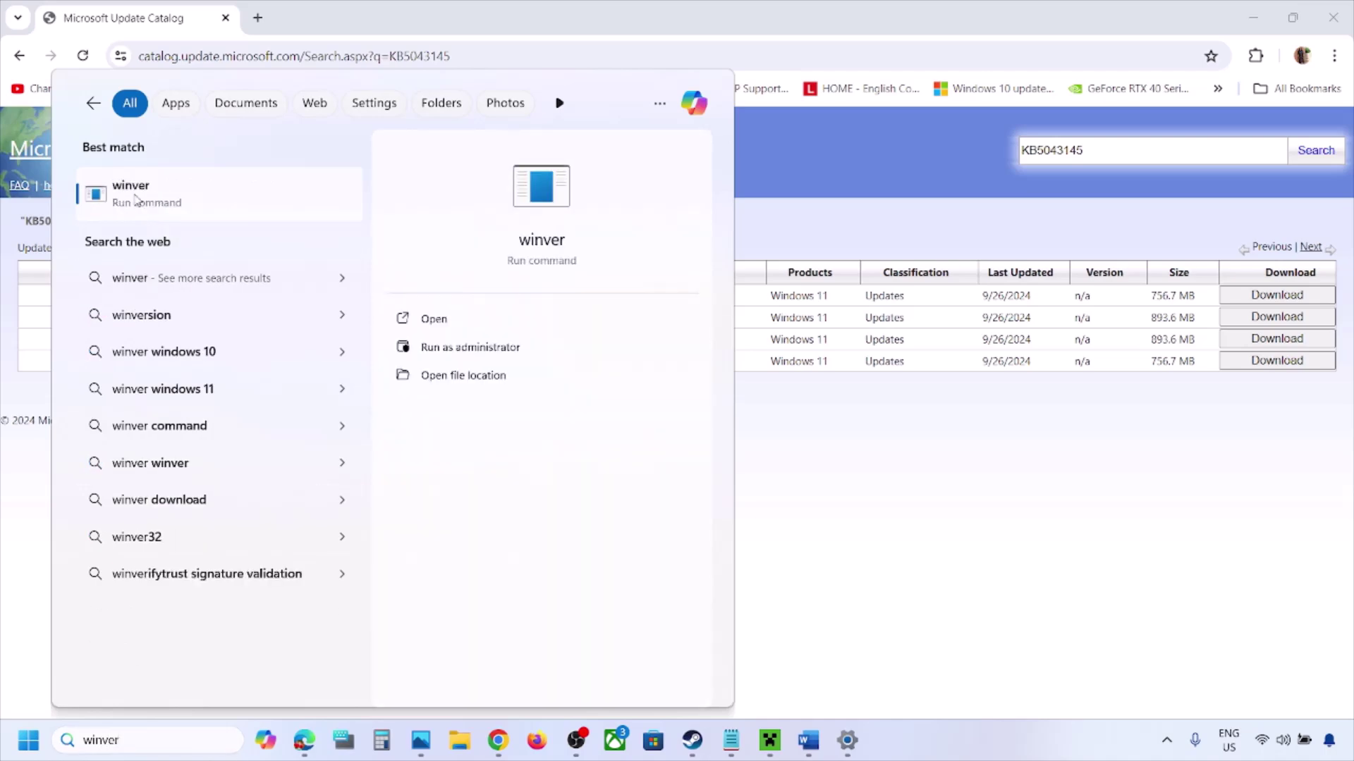
- Run winver to confirm the PC runs Windows 11 version 24H2
key(Return)
drag(278, 49, 739, 326)
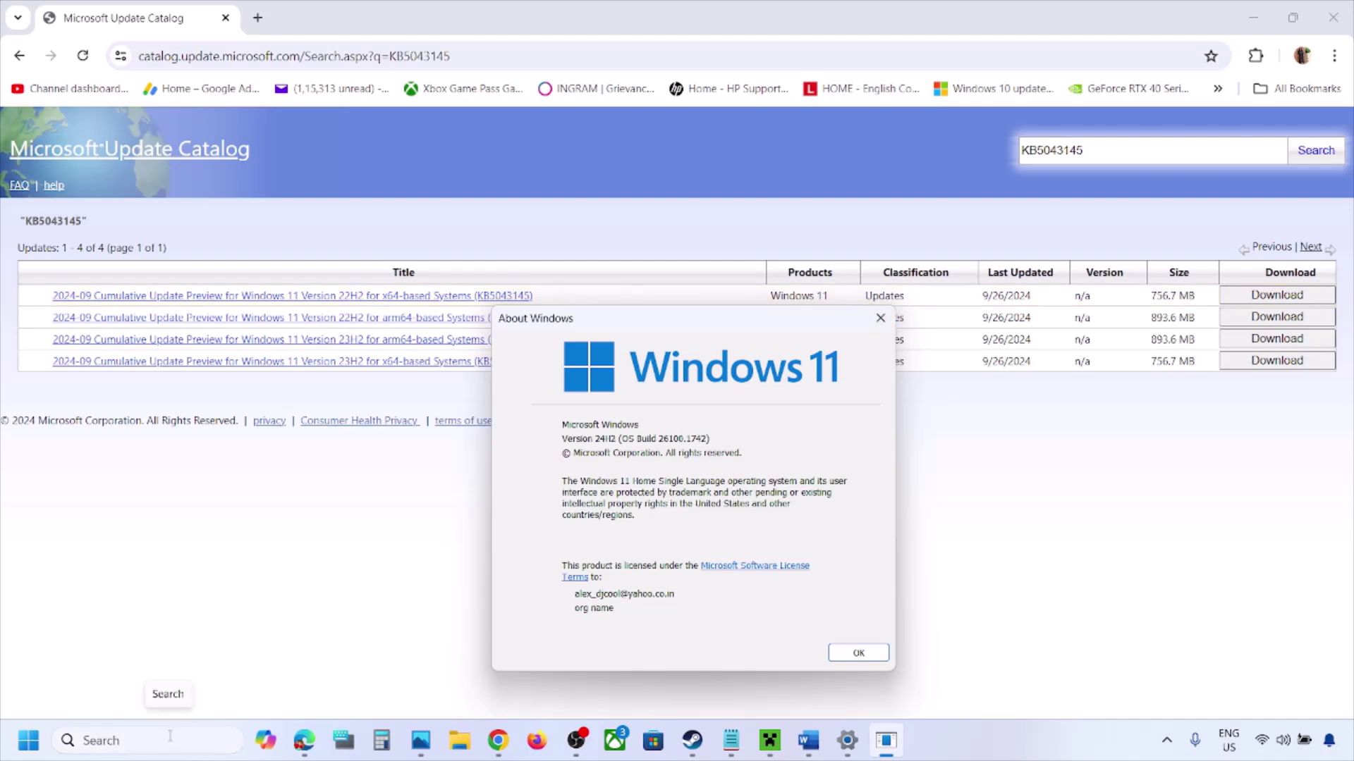
key(alt+Tab)
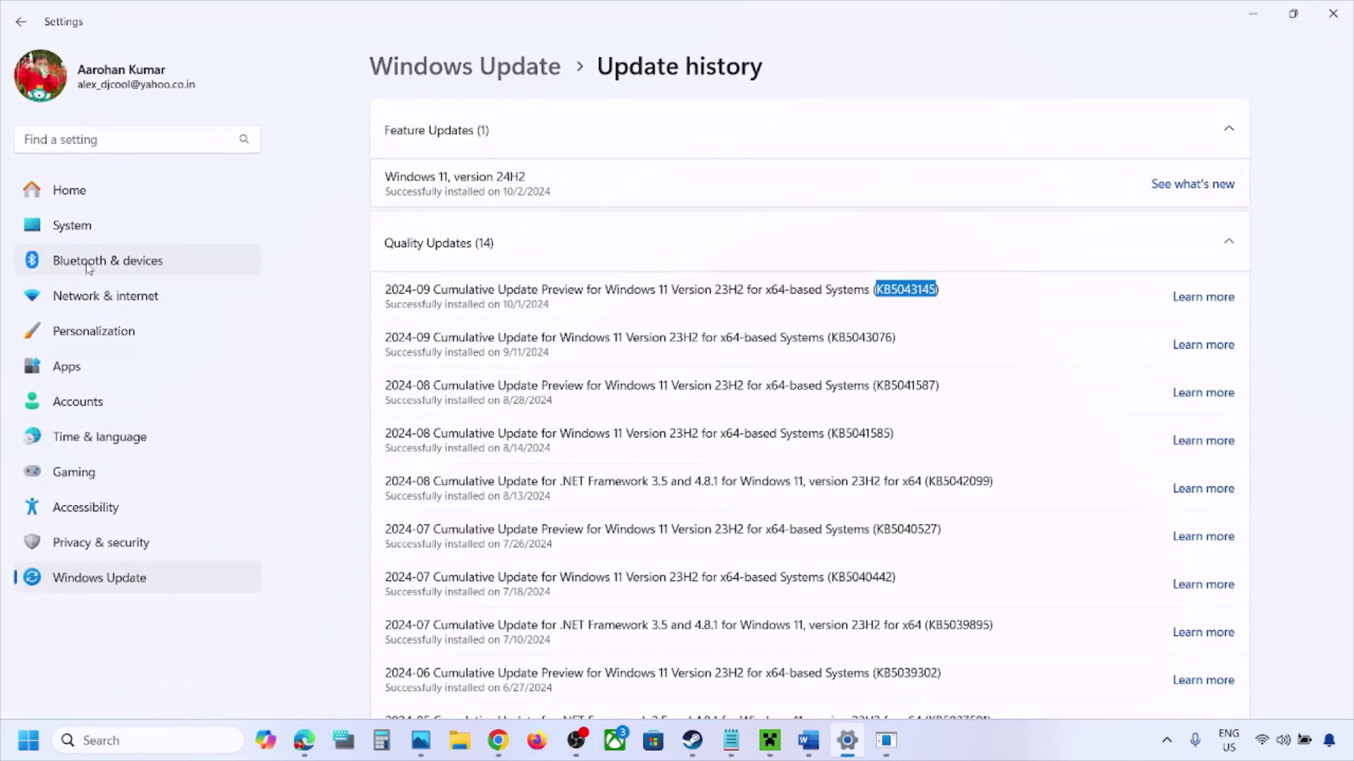
- Check Settings > System > About for an x64-based processor, then return to the KB5043145 catalog results
click(120, 230)
scroll(533, 387, down, 10)
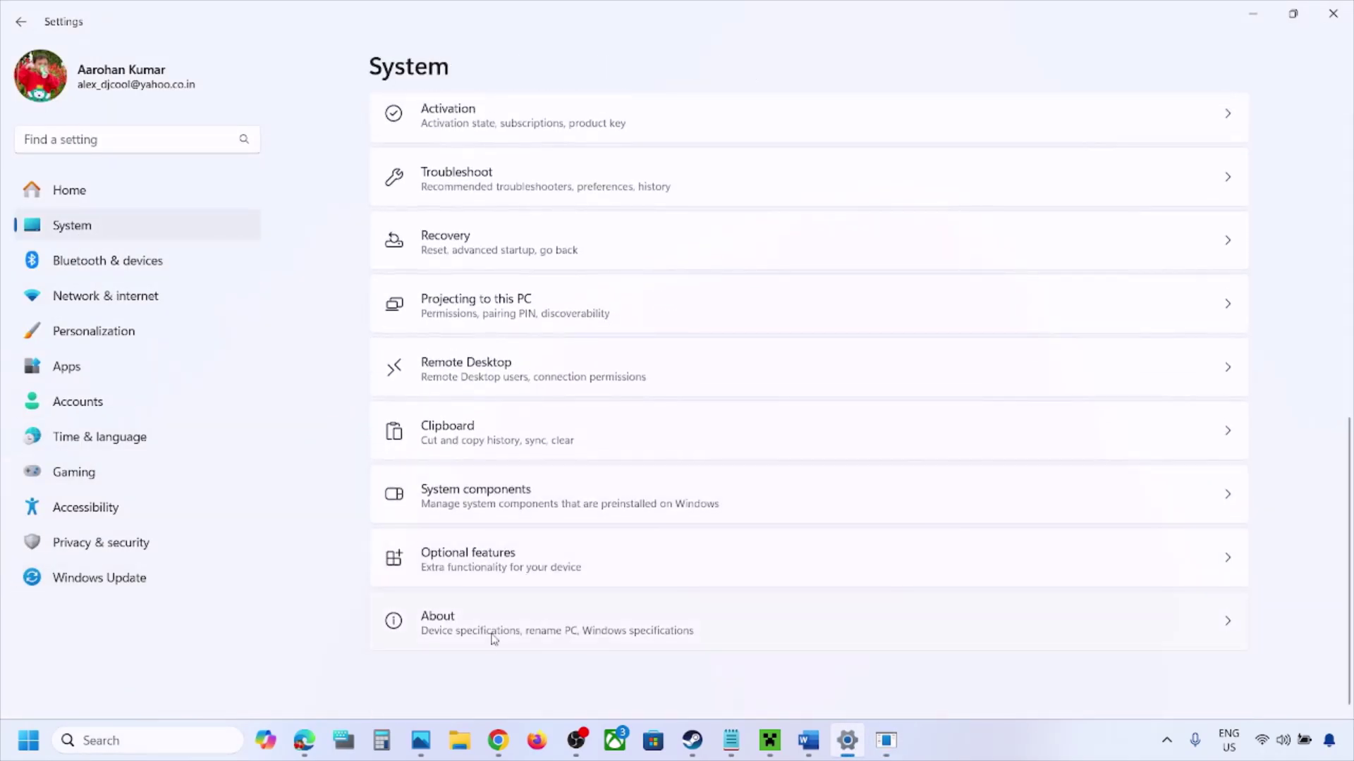
click(486, 646)
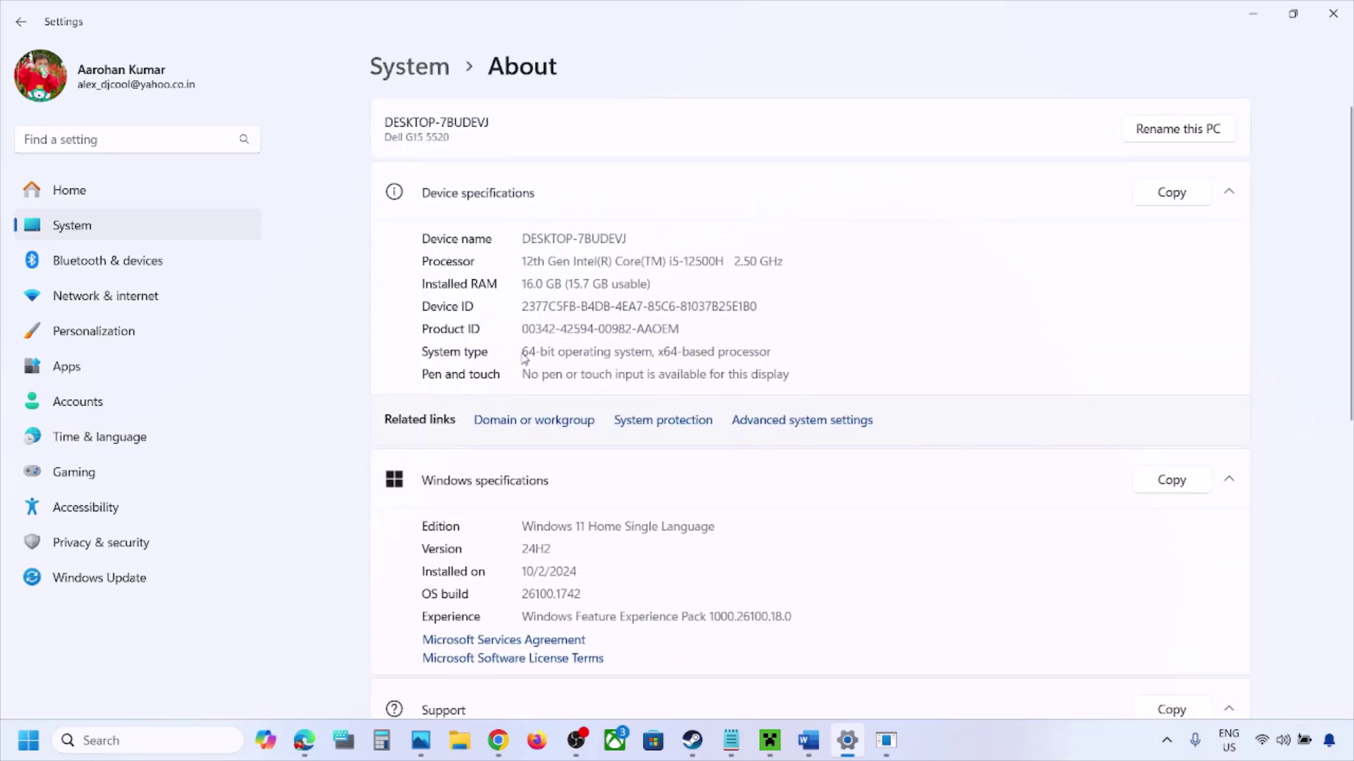
drag(776, 352, 611, 352)
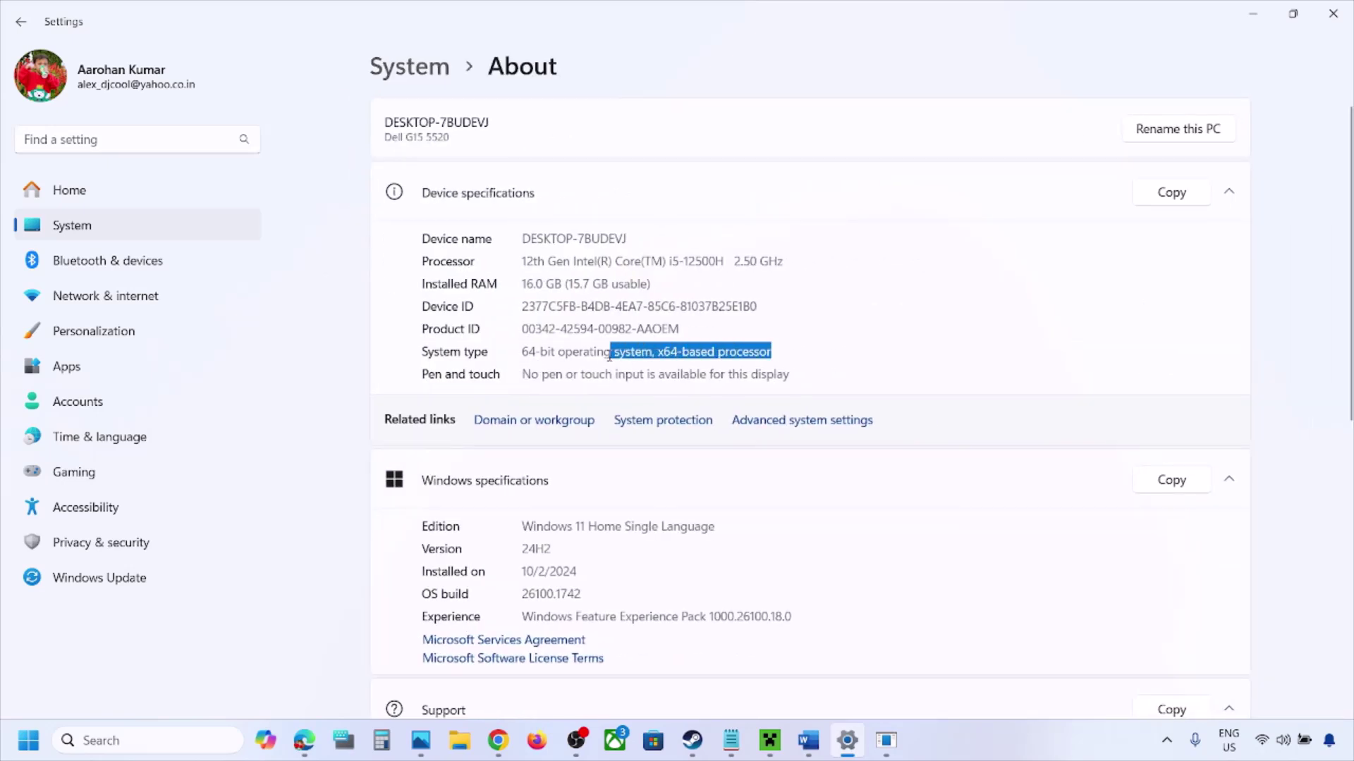
click(1254, 17)
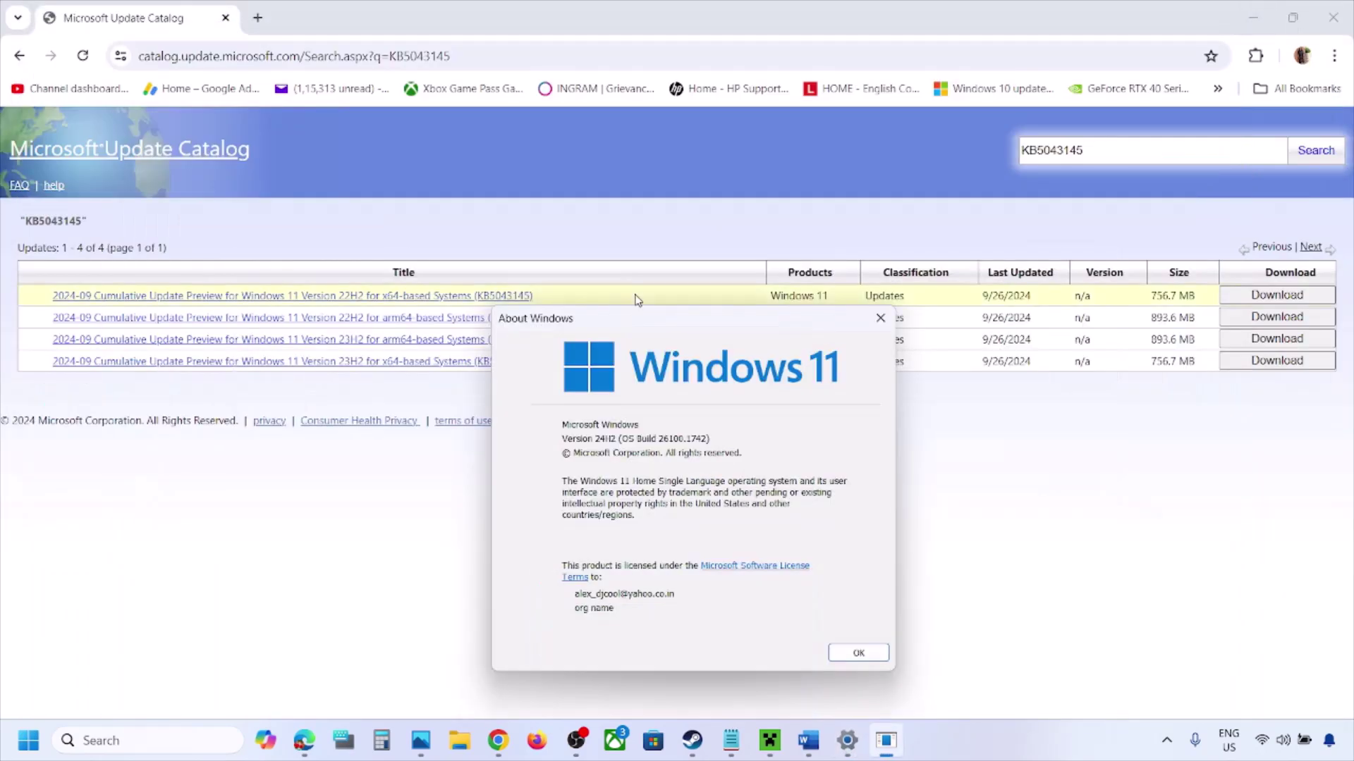
click(364, 399)
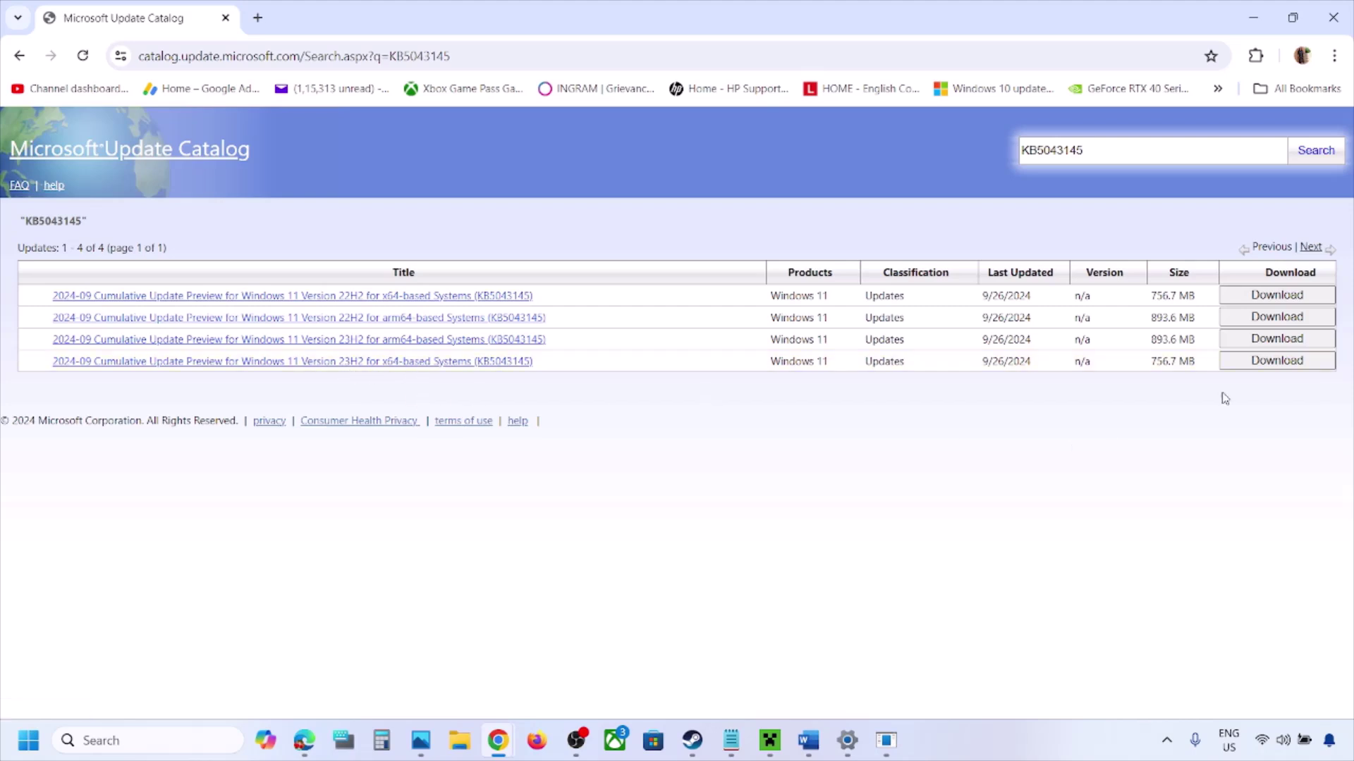
- Download the 756.7 MB KB5043145 Windows 11 23H2 x64 .msu package from the catalog
click(1285, 364)
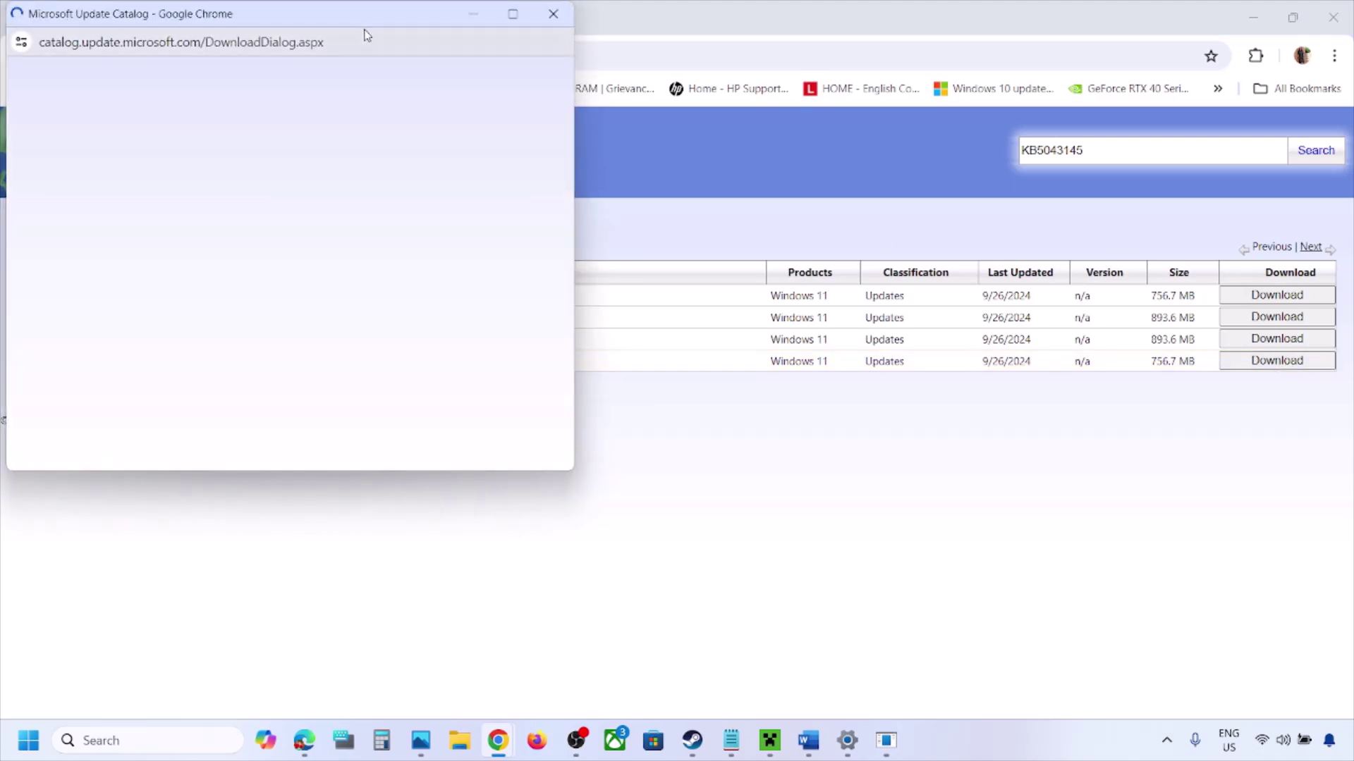
drag(357, 18, 682, 133)
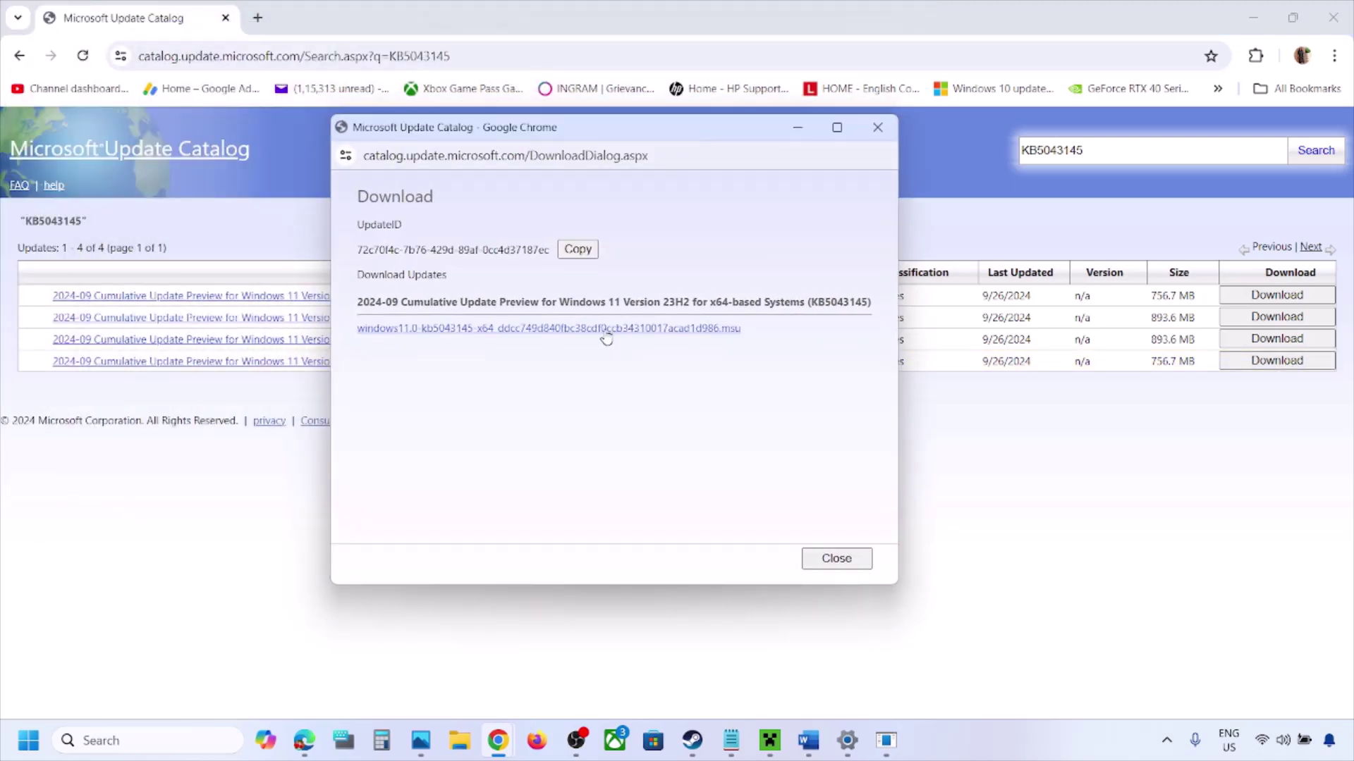
click(606, 331)
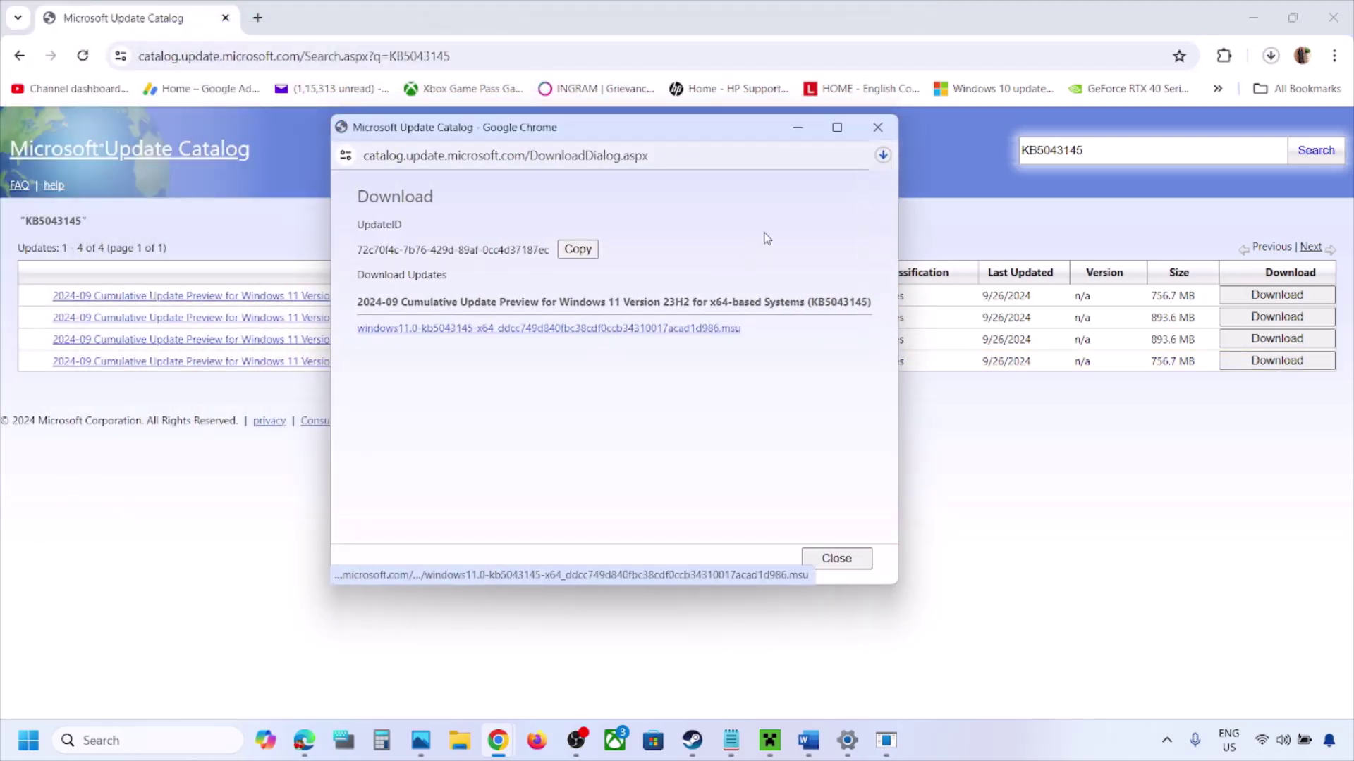
click(882, 154)
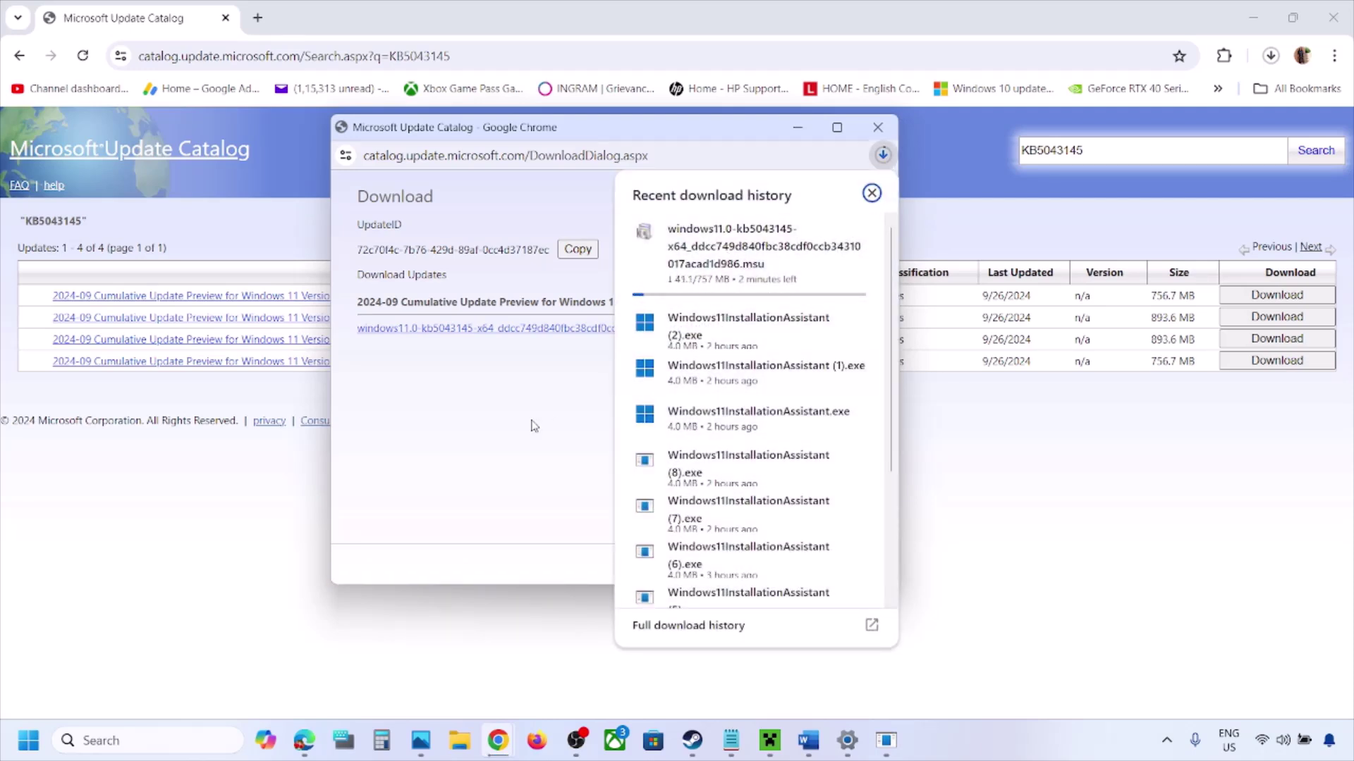
click(1023, 605)
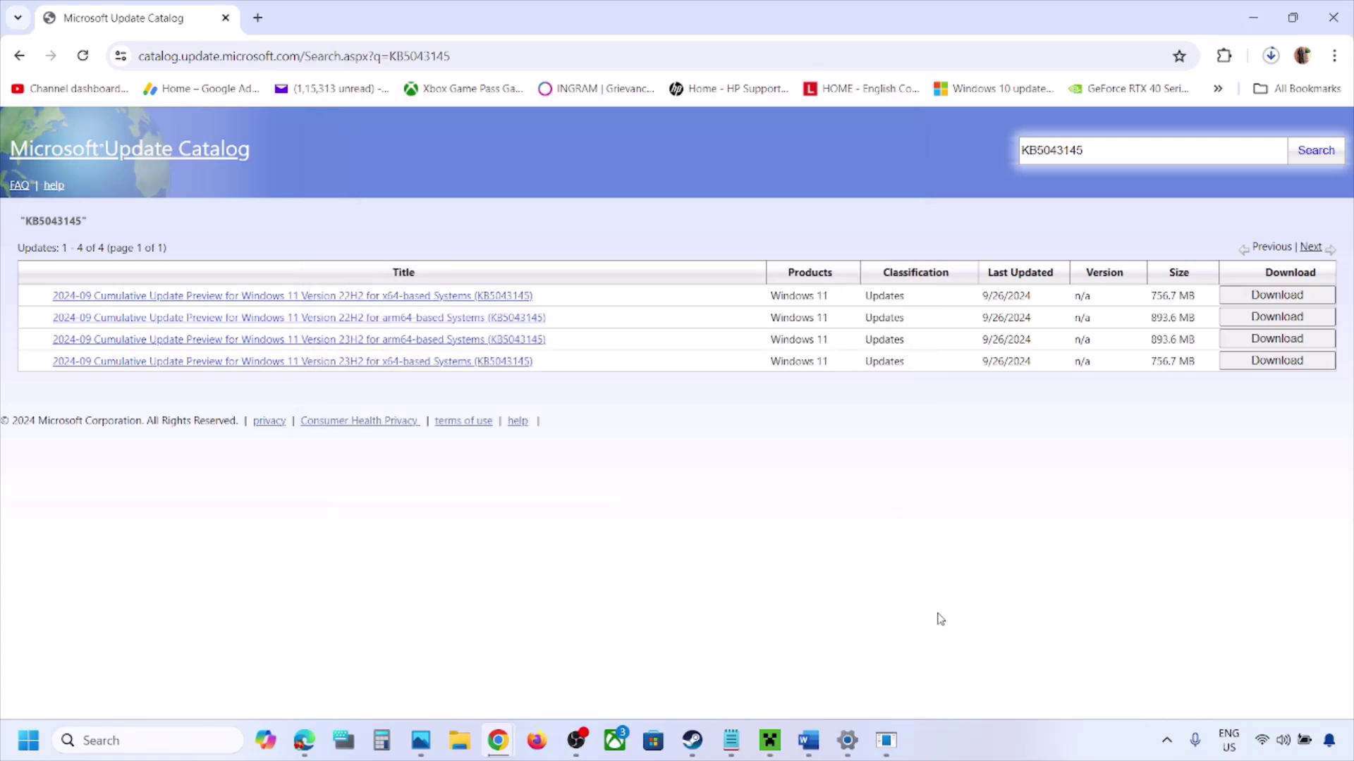
click(956, 742)
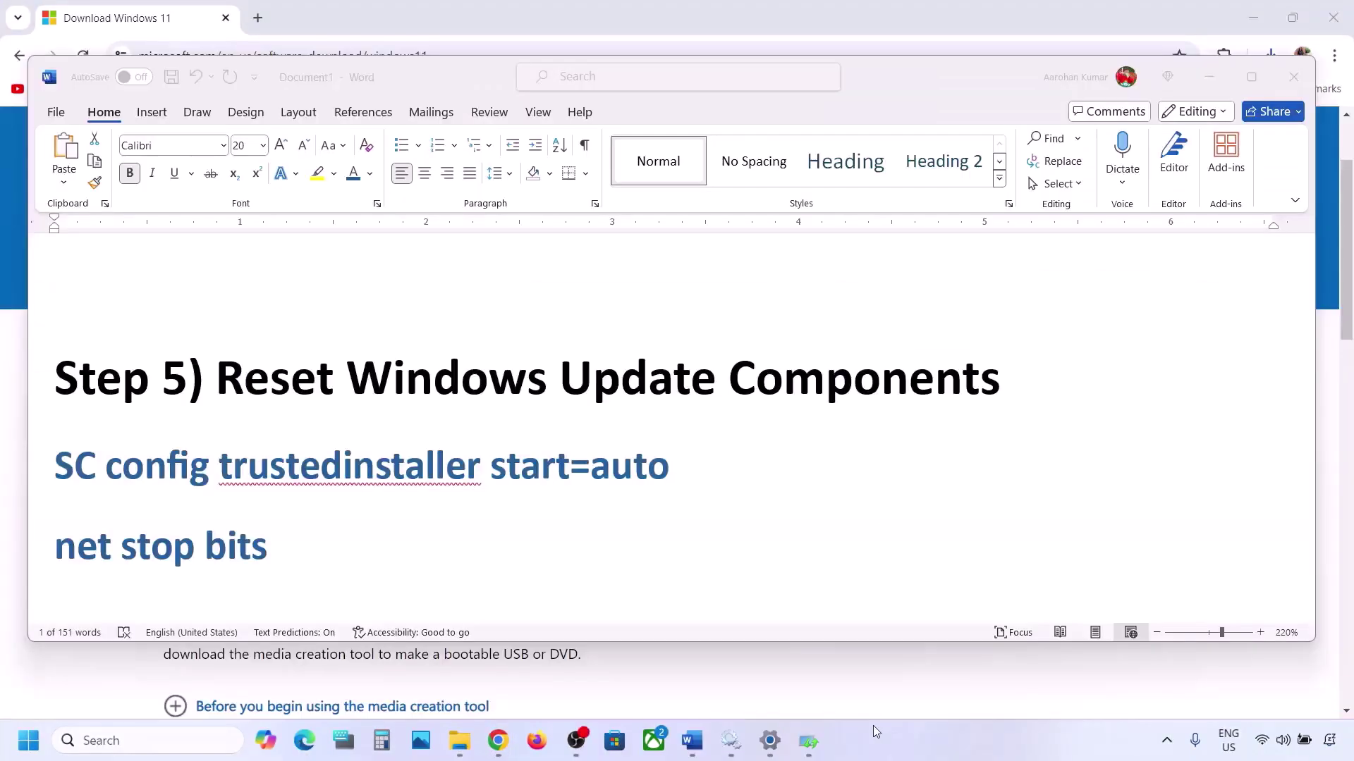
- In the Word notes, select the commands from 'SC config trustedinstaller start=auto' through 'net start appidsvc'
click(224, 372)
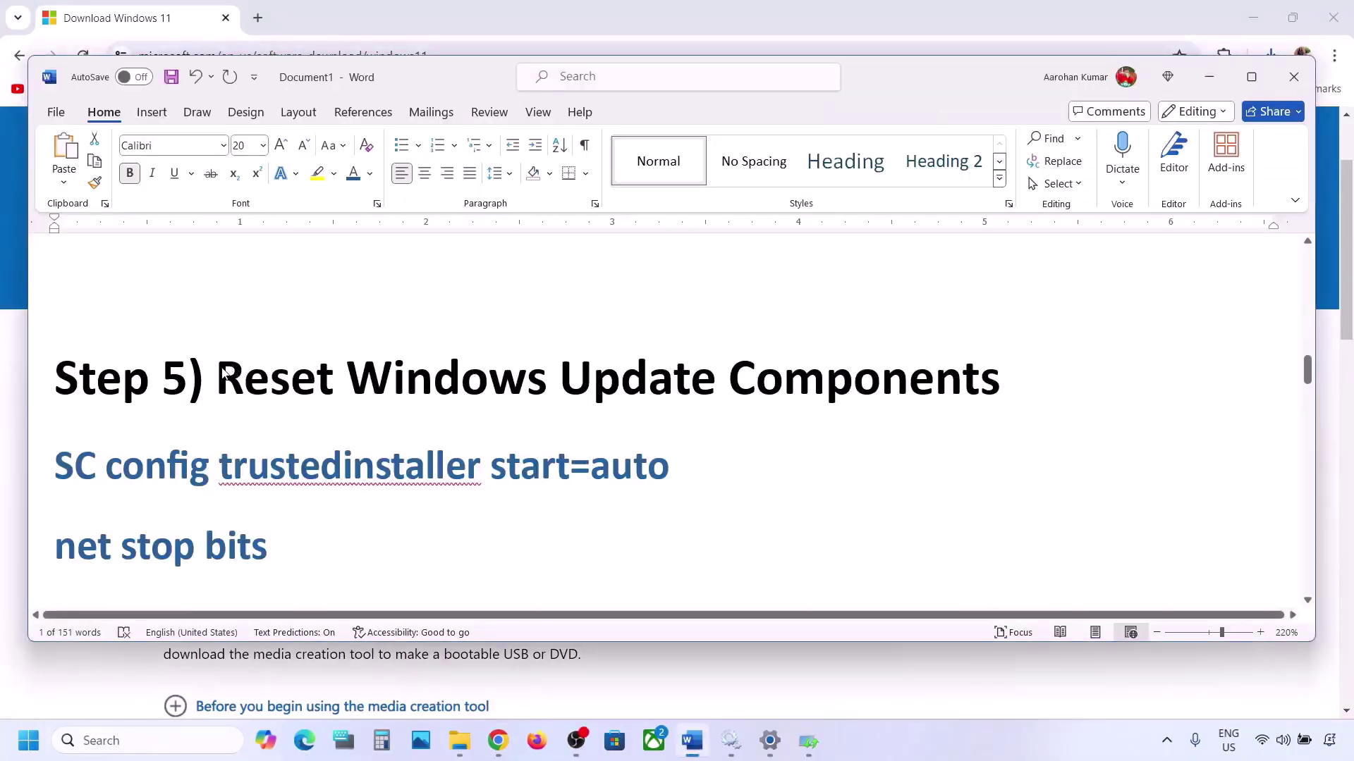
drag(223, 373, 1000, 377)
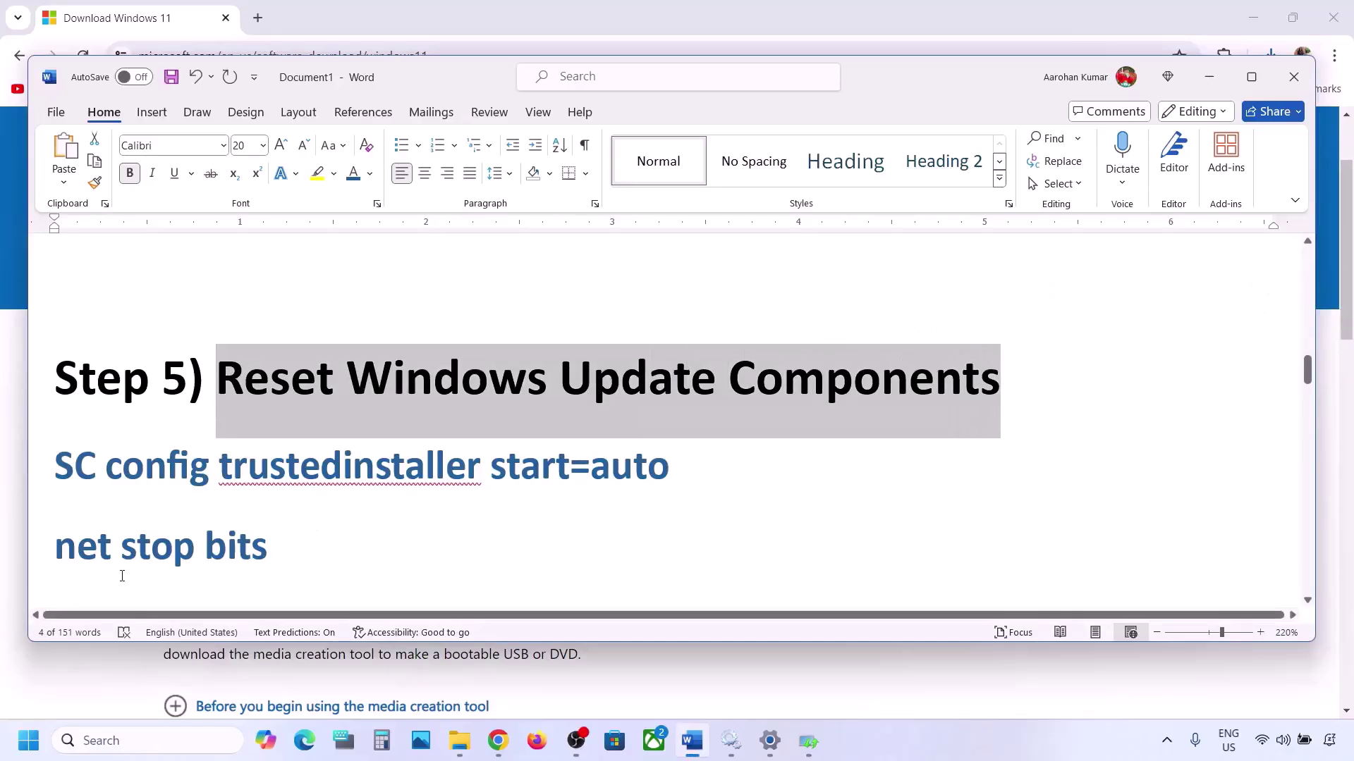
click(56, 463)
key(shift+Down)
key(shift+Down)
key(shift+Down)
key(shift+Down)
key(shift+Down)
key(shift+Down)
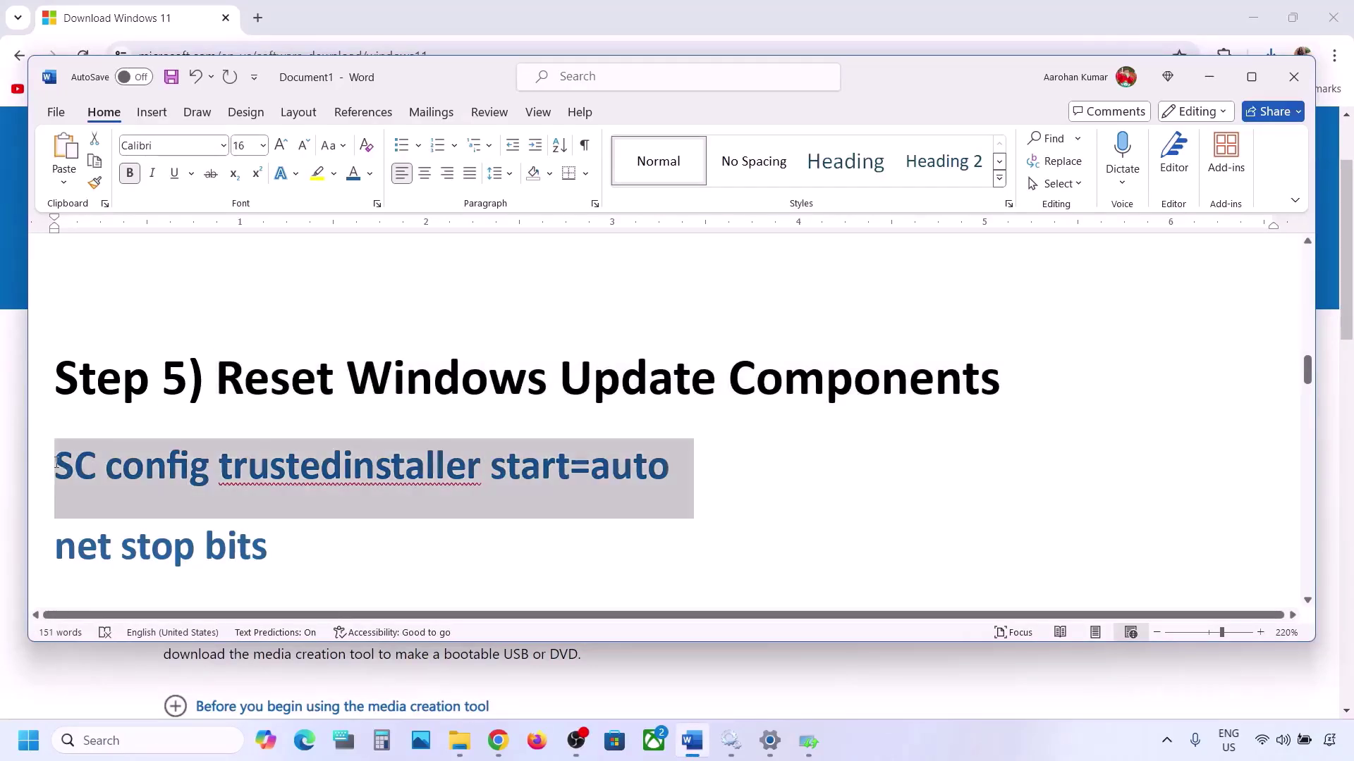
key(shift+Down)
key(shift+Down)
key(shift+Down)
key(shift+Down)
key(shift+Down)
key(shift+Down)
key(shift+Down)
key(shift+Down)
key(shift+Down)
key(shift+Down)
key(shift+Down)
key(shift+Down)
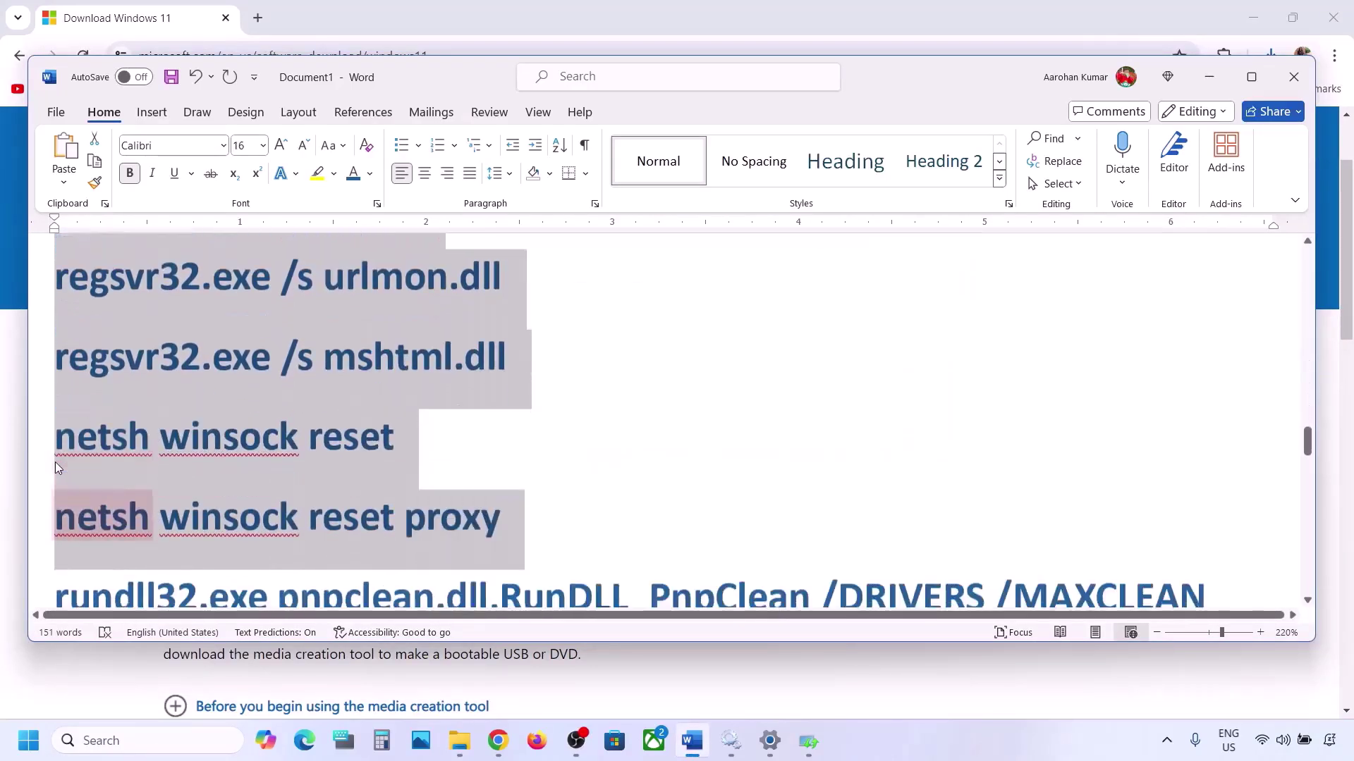
key(shift+Down)
key(shift+Down)
key(shift+Down)
key(shift+Down)
key(shift+Down)
key(shift+Down)
key(shift+Down)
key(shift+Down)
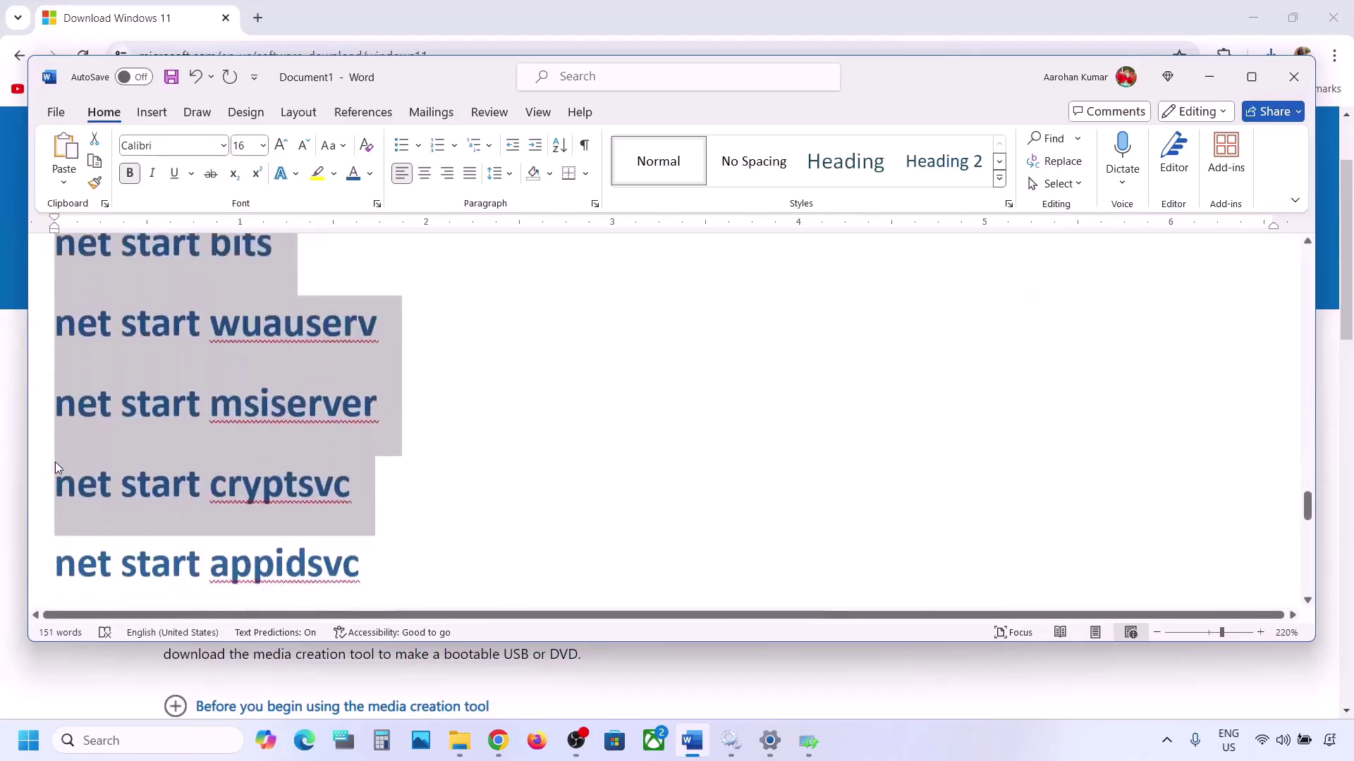
key(shift+Up)
key(shift+Up)
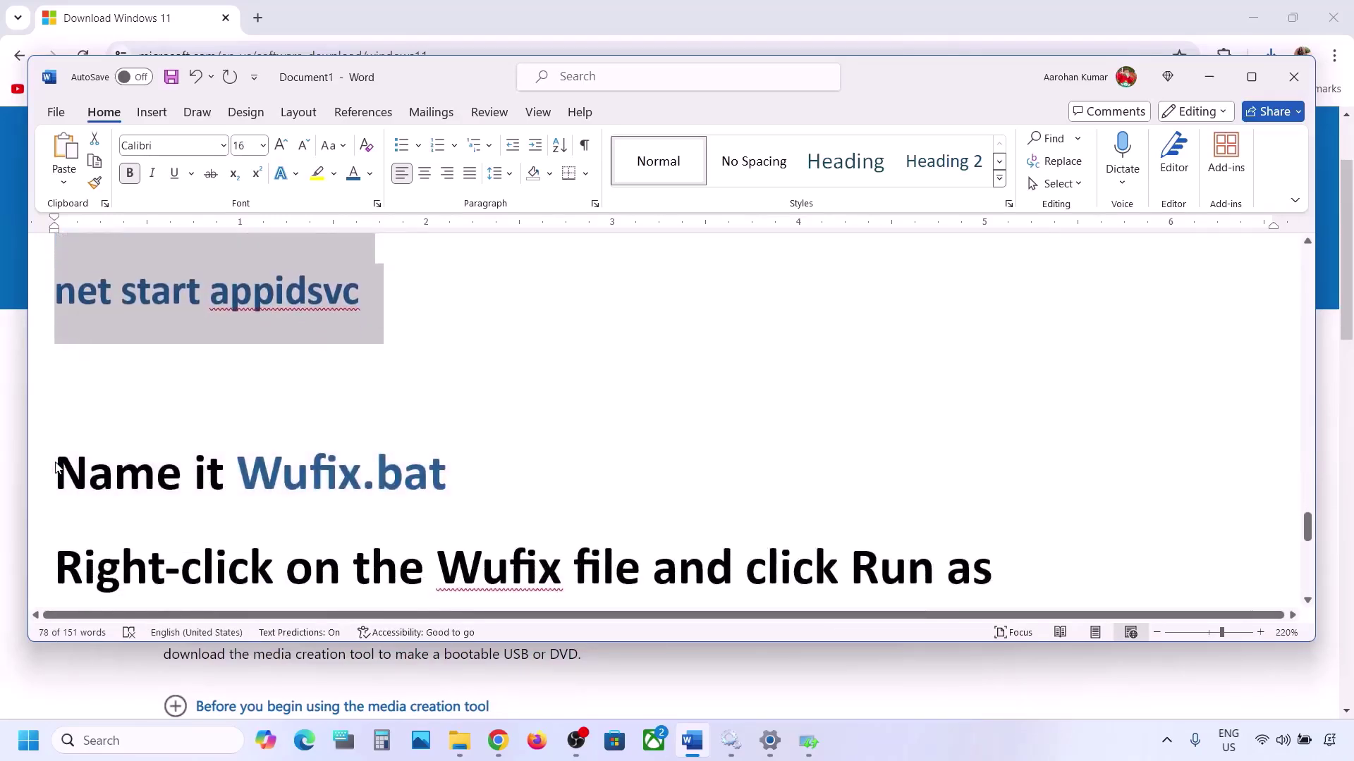
scroll(204, 415, up, 3)
- Copy the reset commands into a new Notepad file and start Save as
right_click(212, 344)
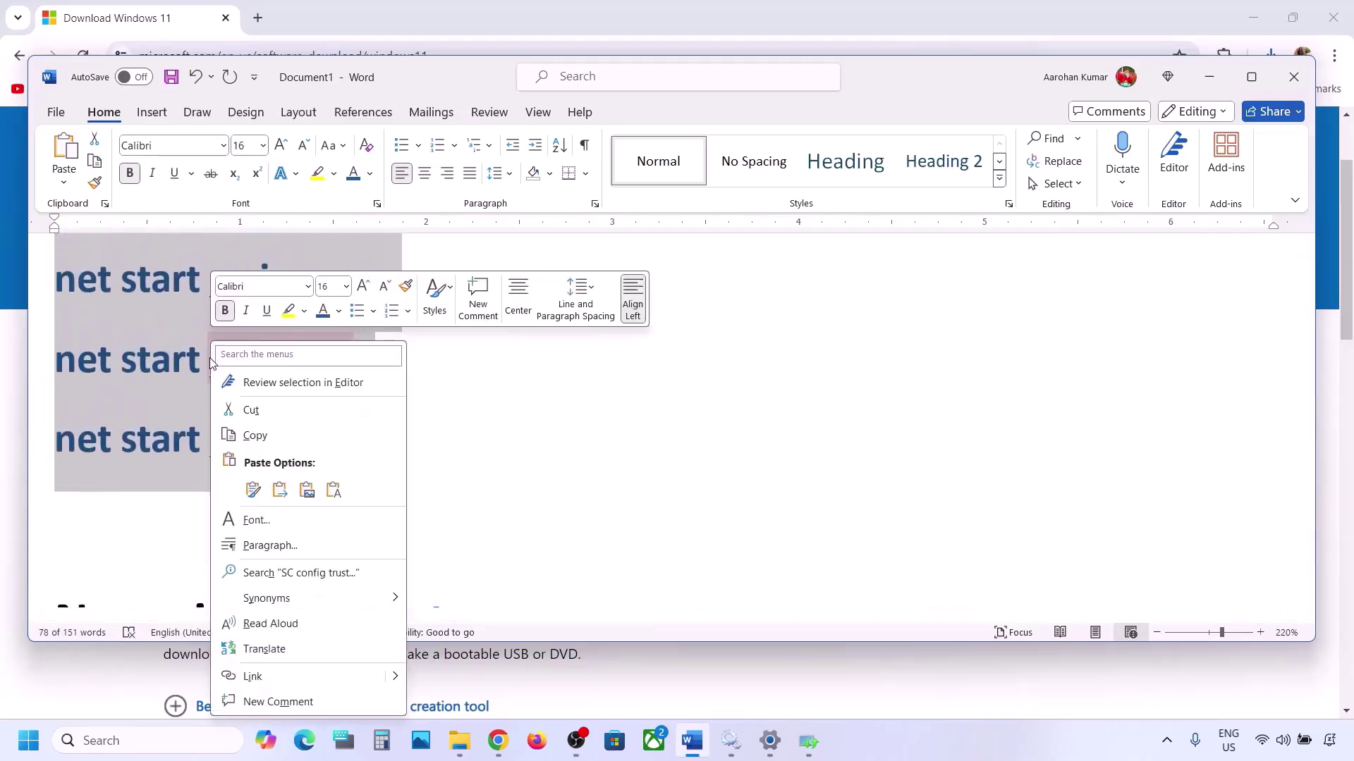
click(280, 432)
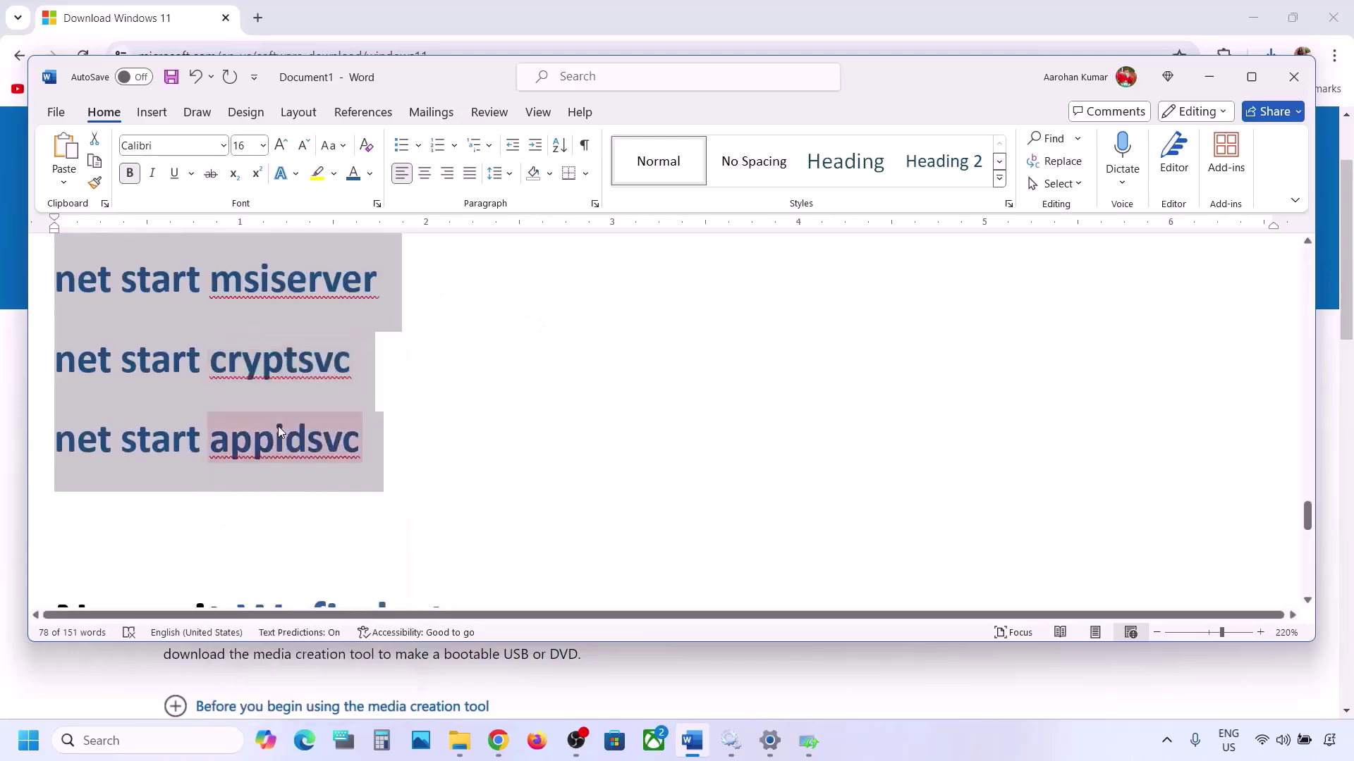
click(113, 740)
text(note)
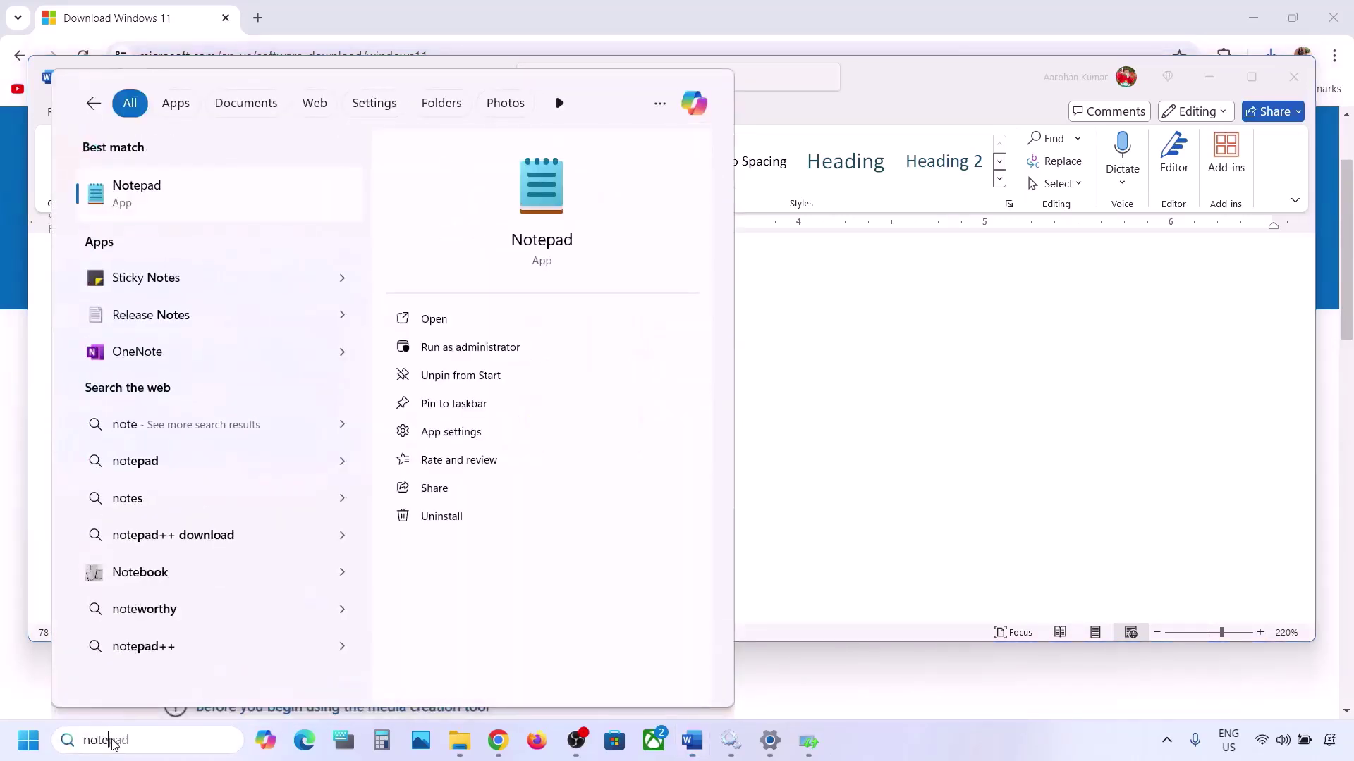
key(Return)
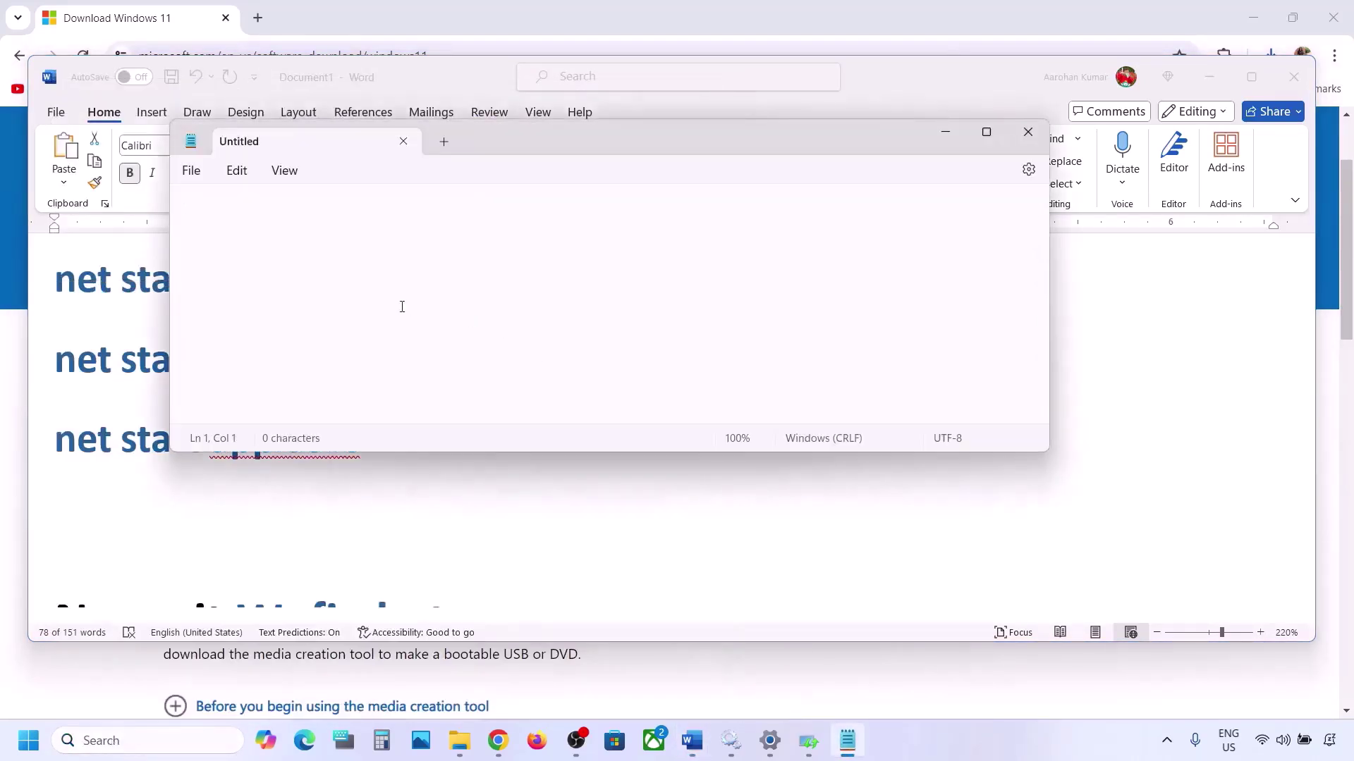
scroll(404, 311, up, 4)
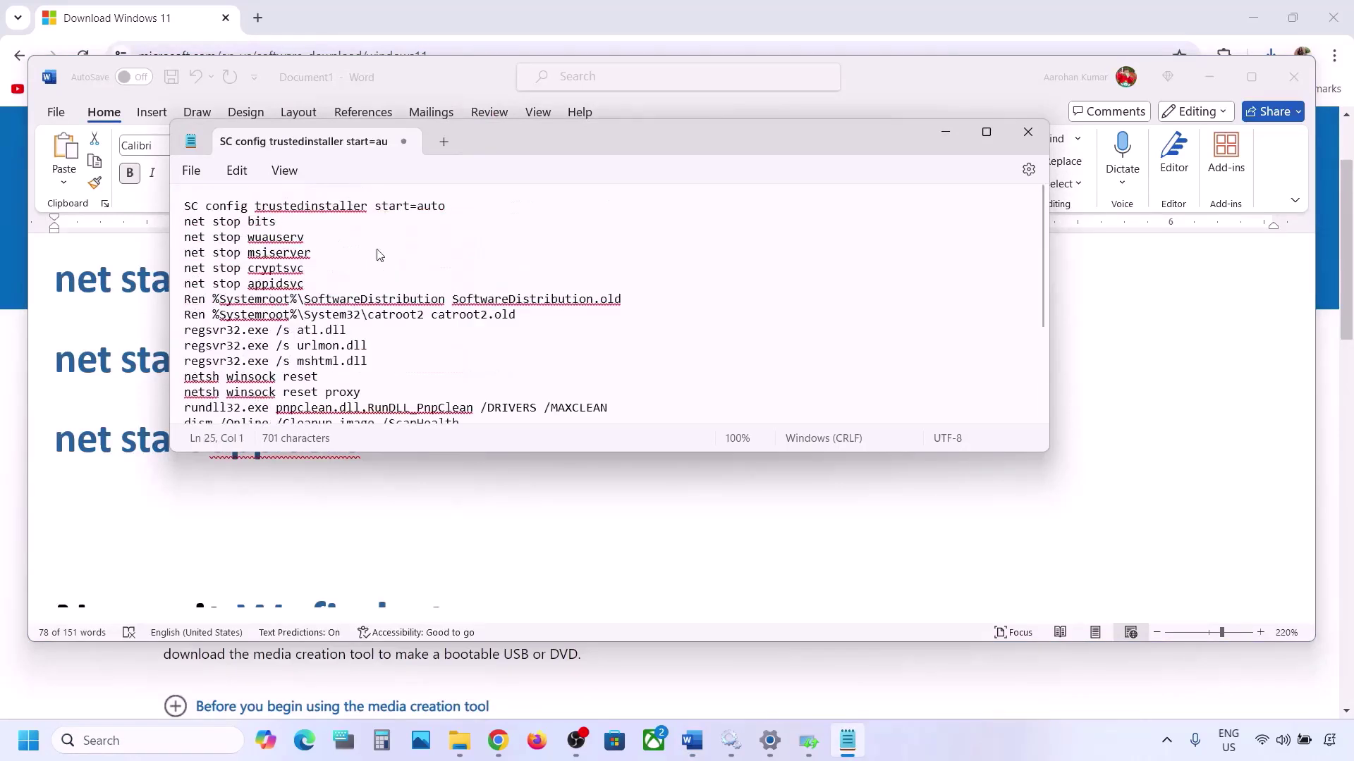
click(190, 171)
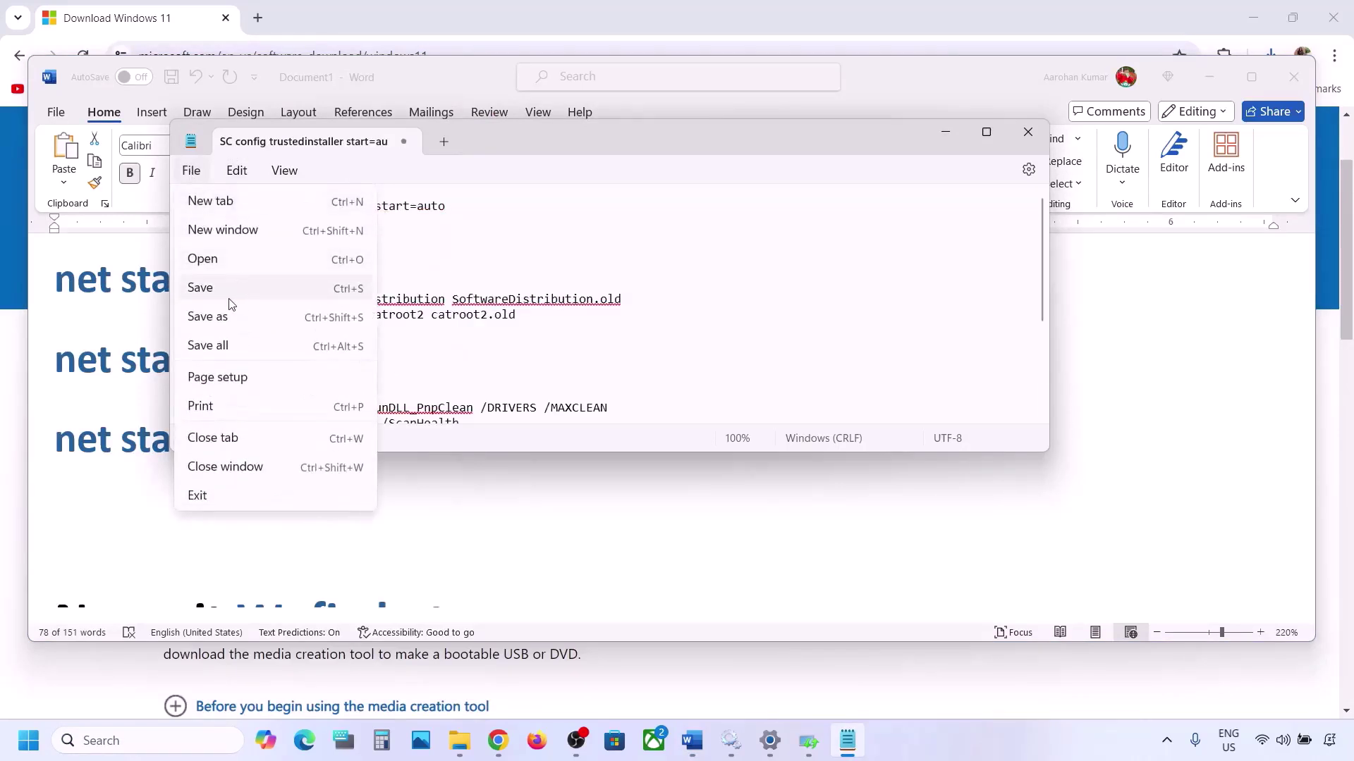
click(212, 315)
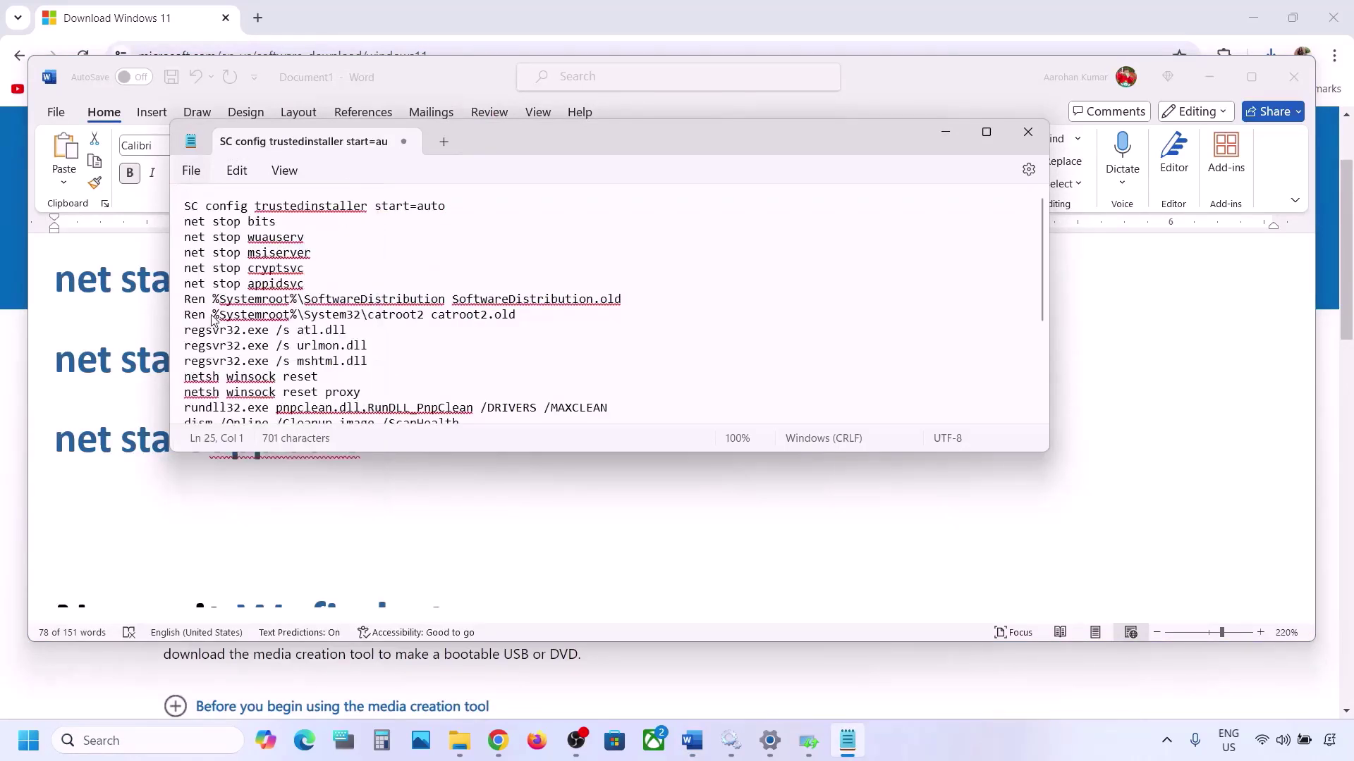
- Save the Notepad commands to the Desktop as Wufix.bat with type All files, then close Notepad
click(147, 445)
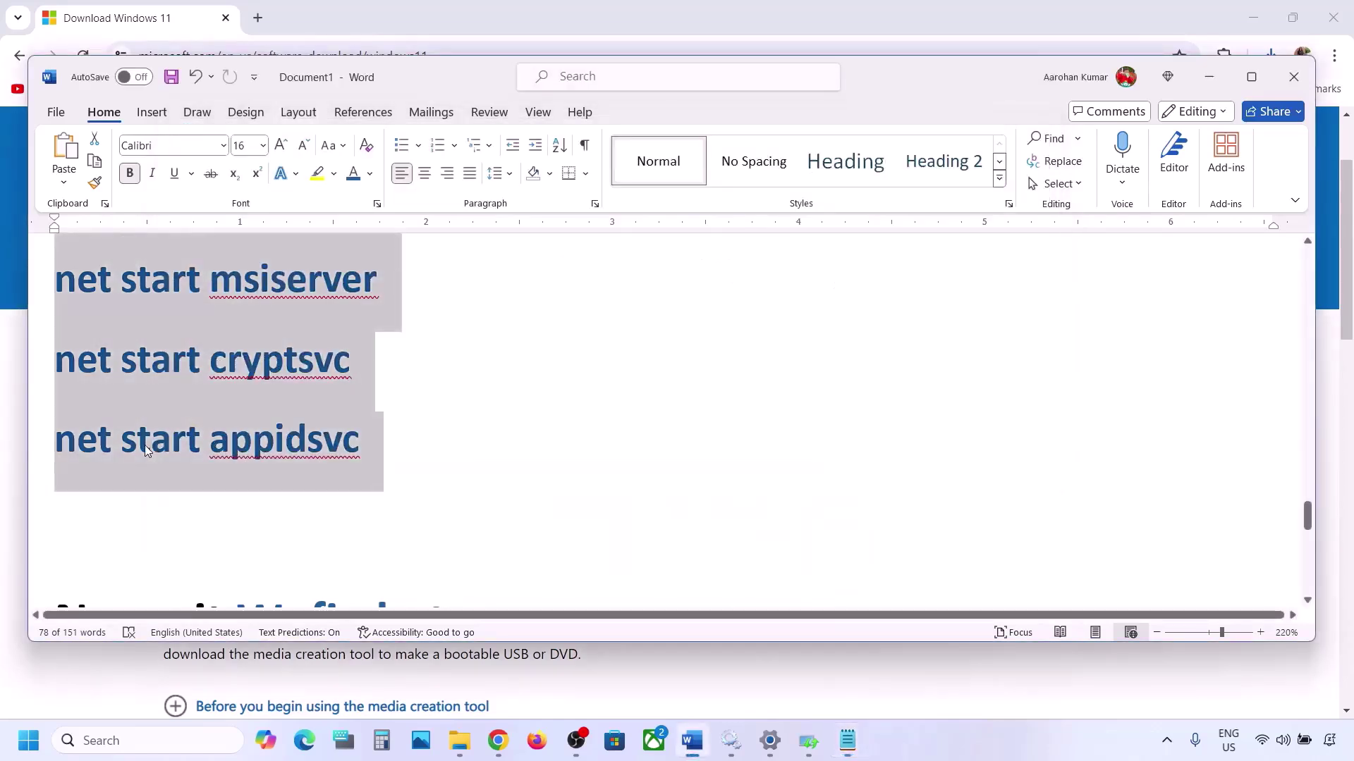
scroll(211, 423, down, 5)
scroll(275, 397, up, 1)
drag(462, 309, 294, 320)
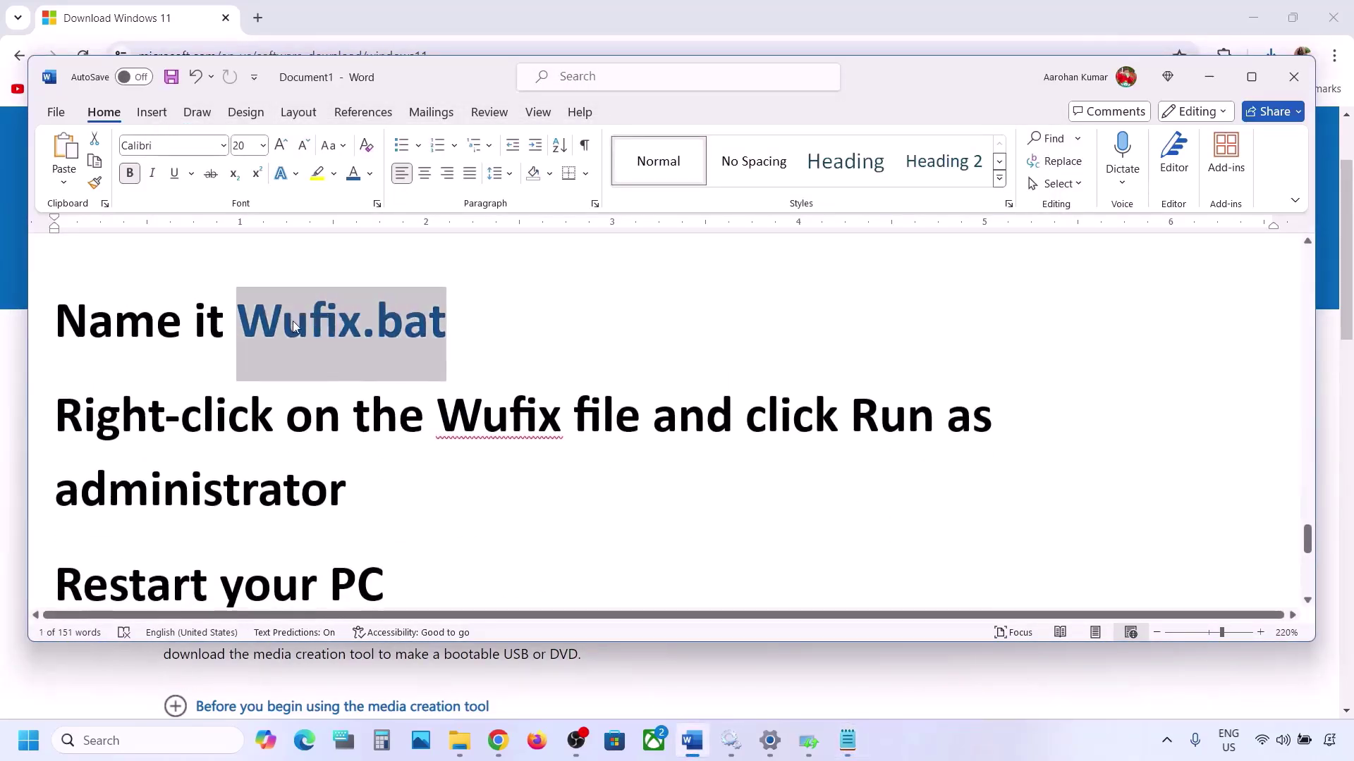
key(ctrl+c)
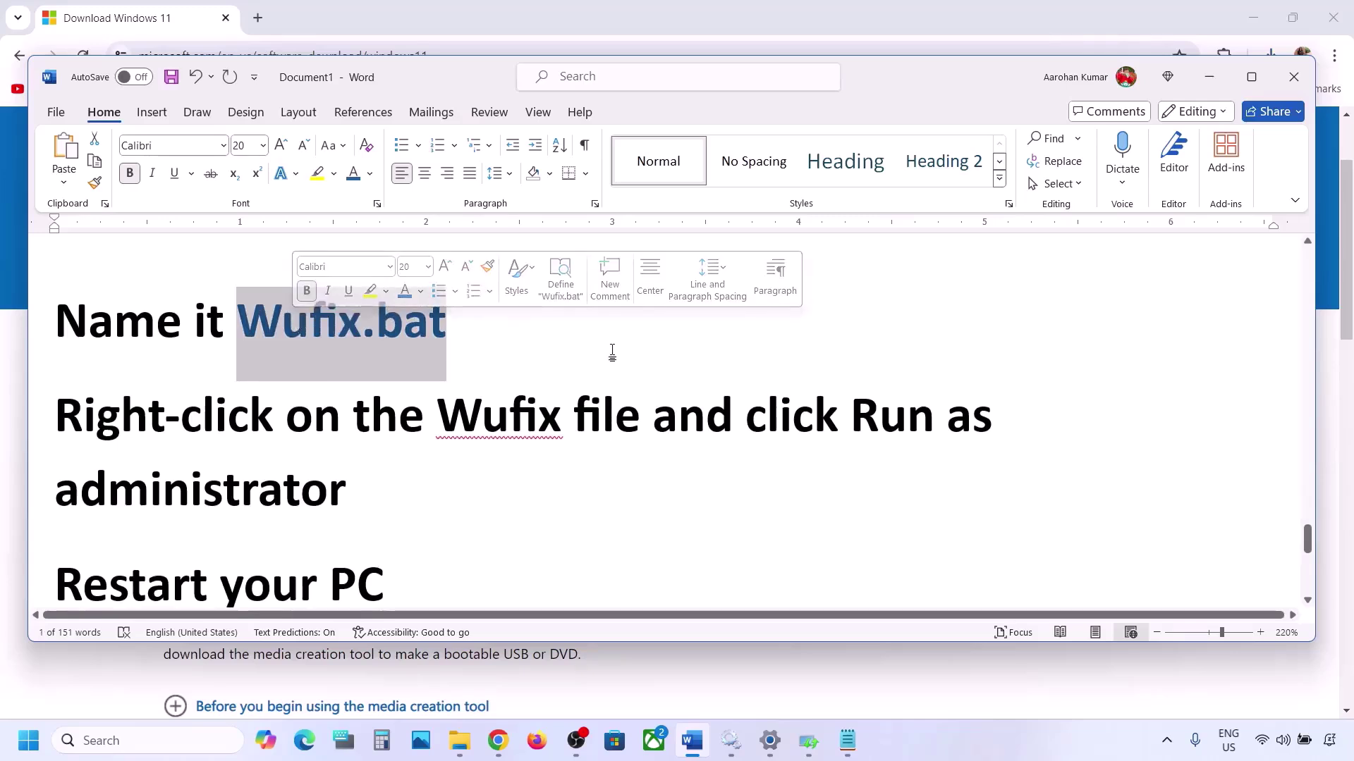
click(847, 740)
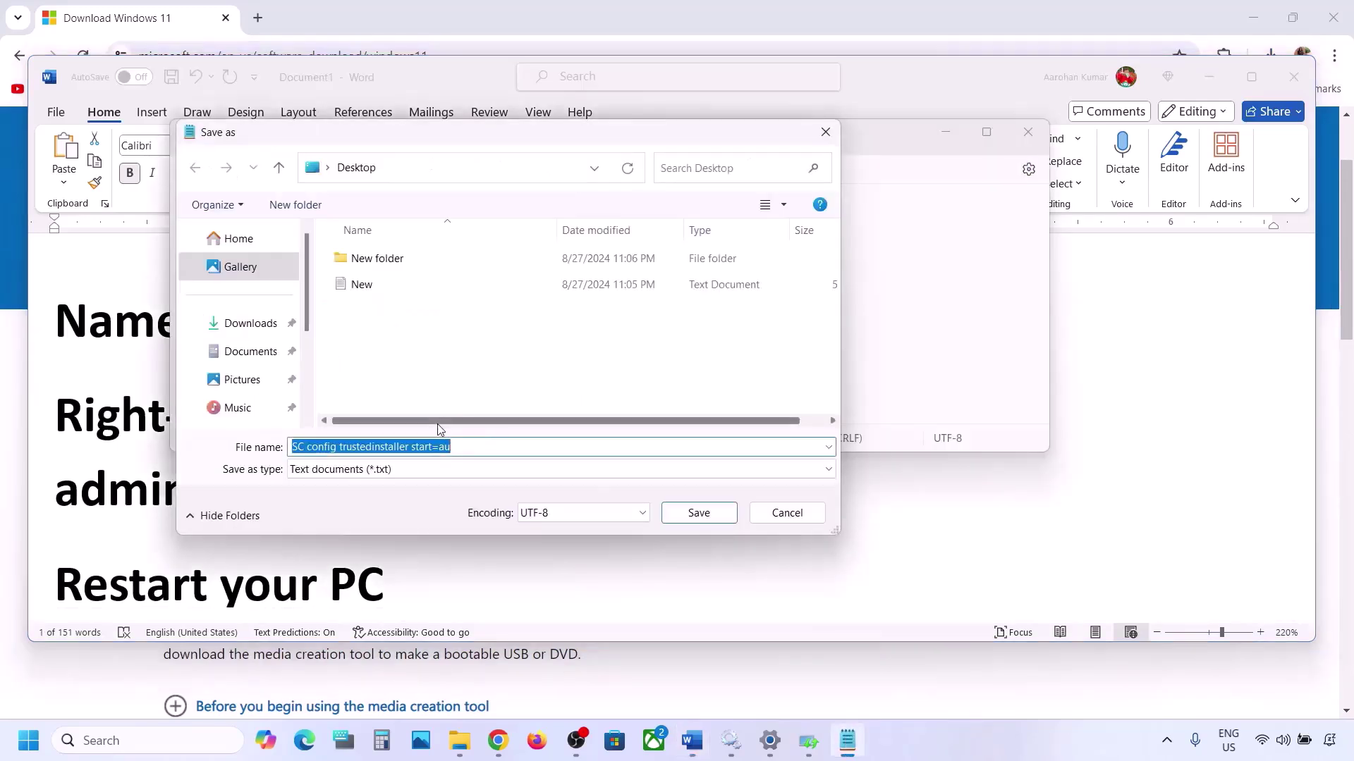
key(ctrl+v)
click(399, 477)
click(349, 502)
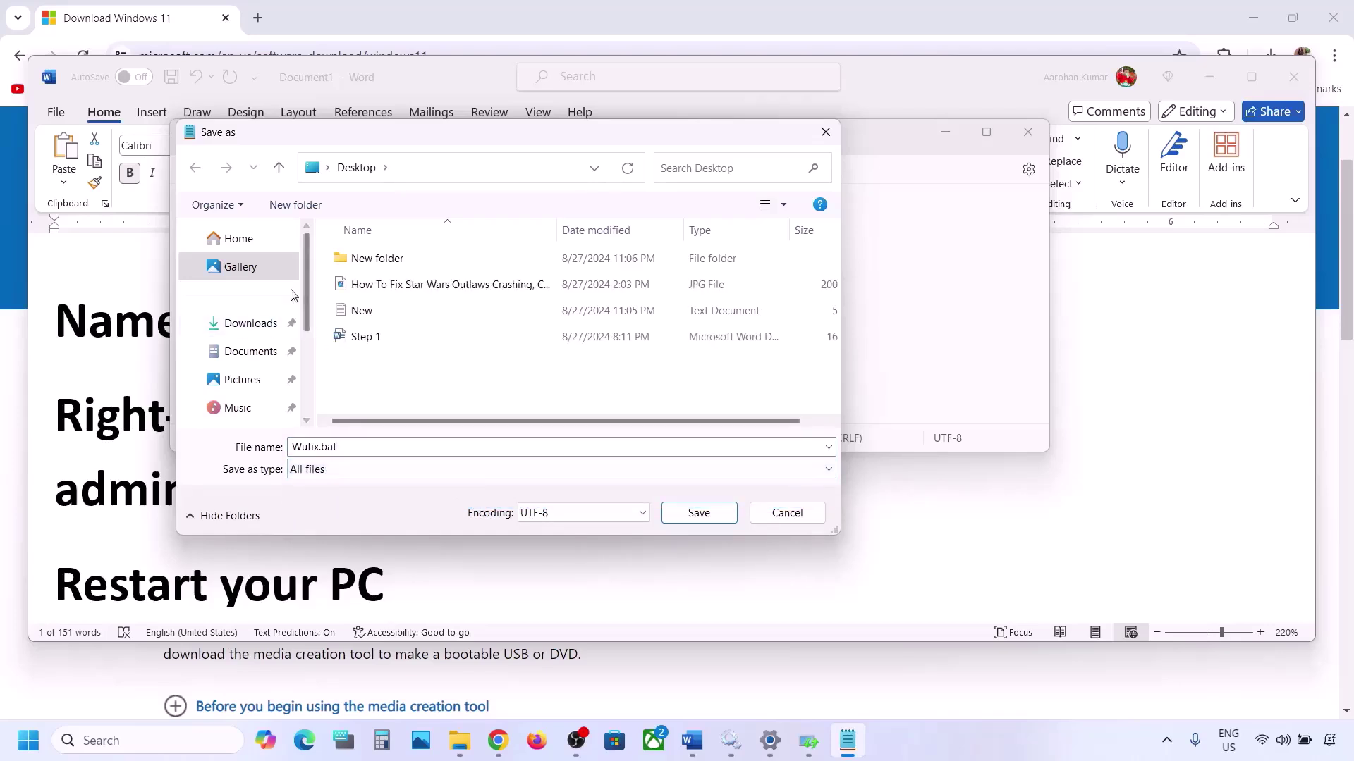
click(708, 521)
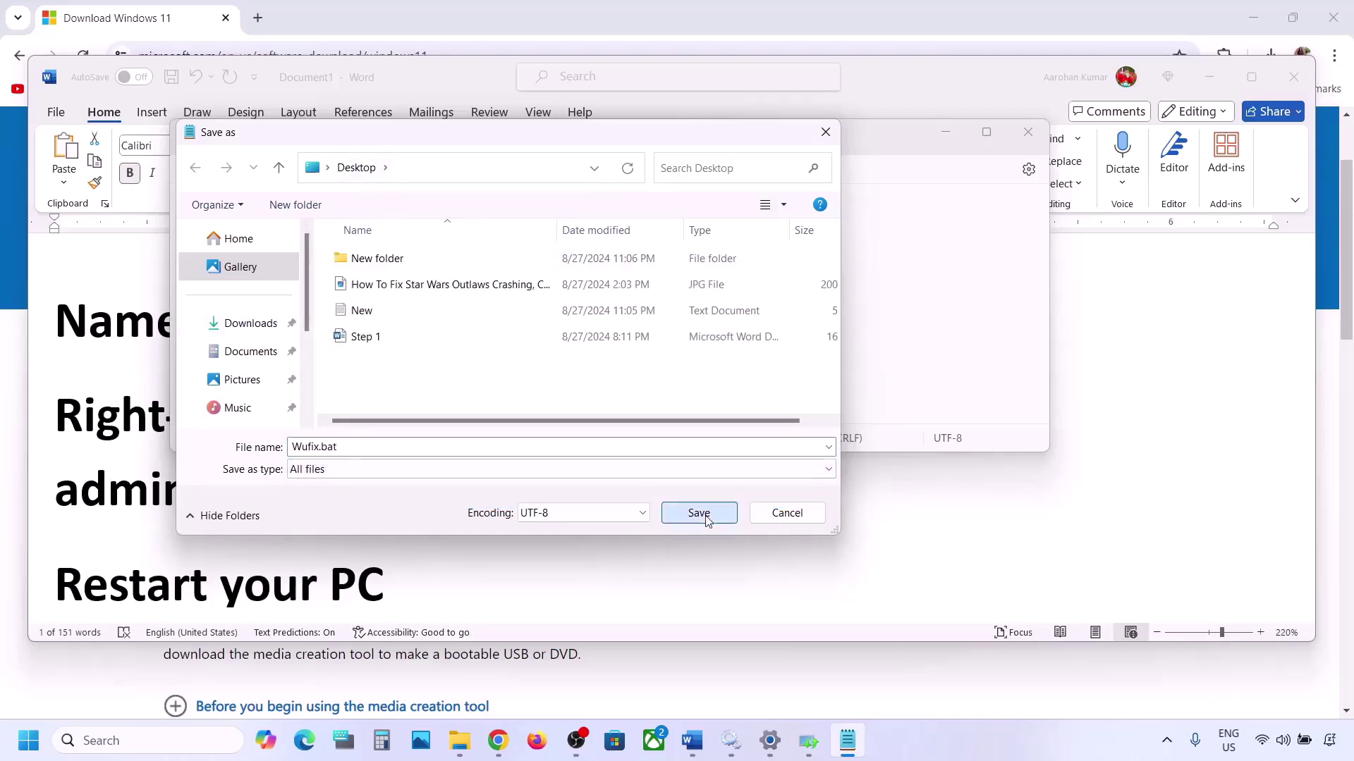
click(1031, 139)
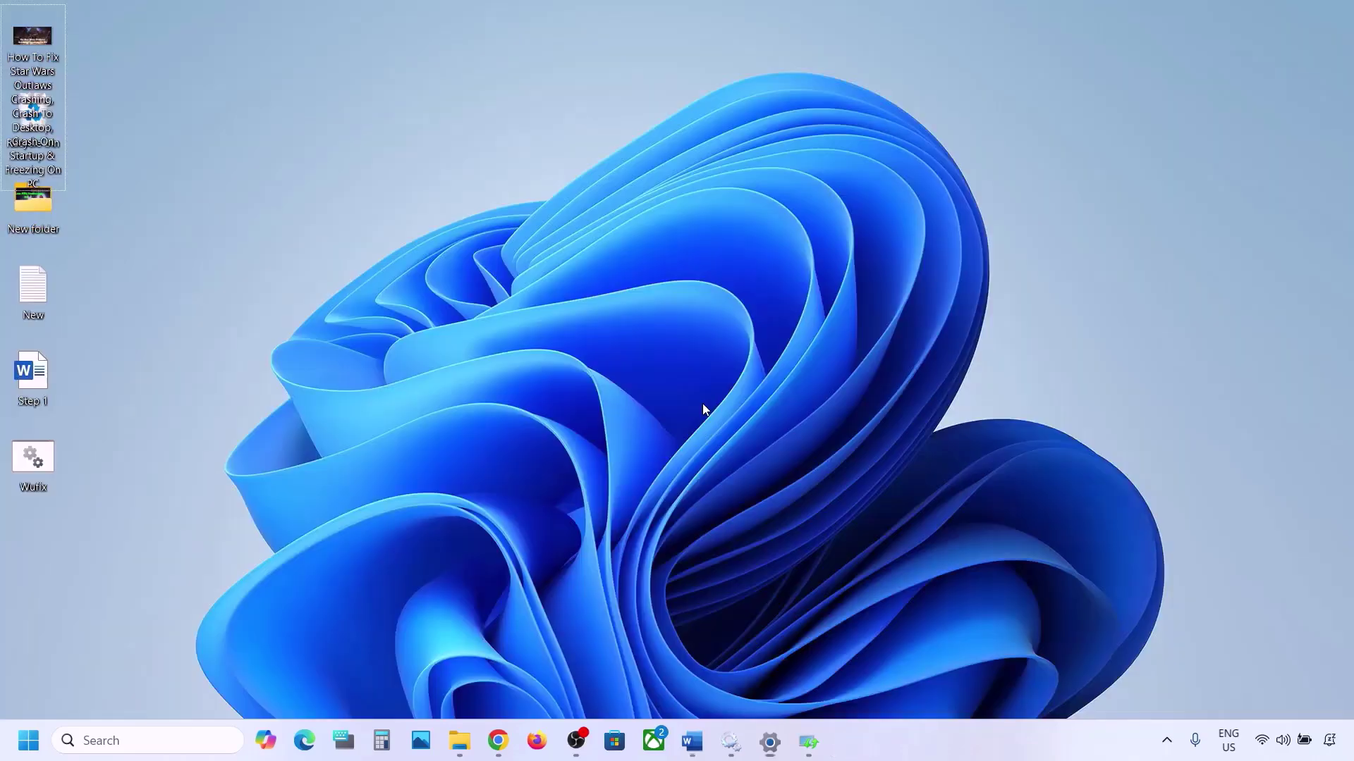
- Dismiss the troubleshooter result and run the desktop Wufix.bat as administrator
click(41, 460)
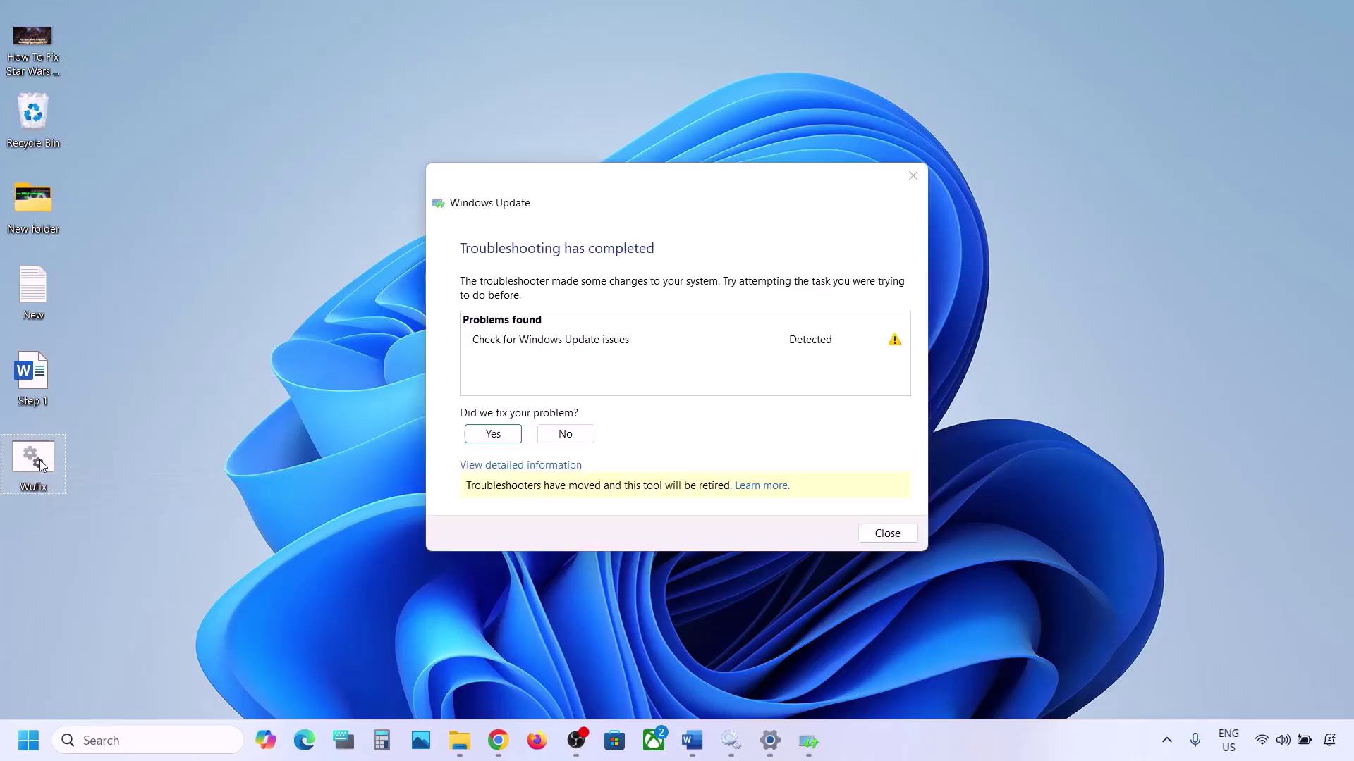
click(910, 176)
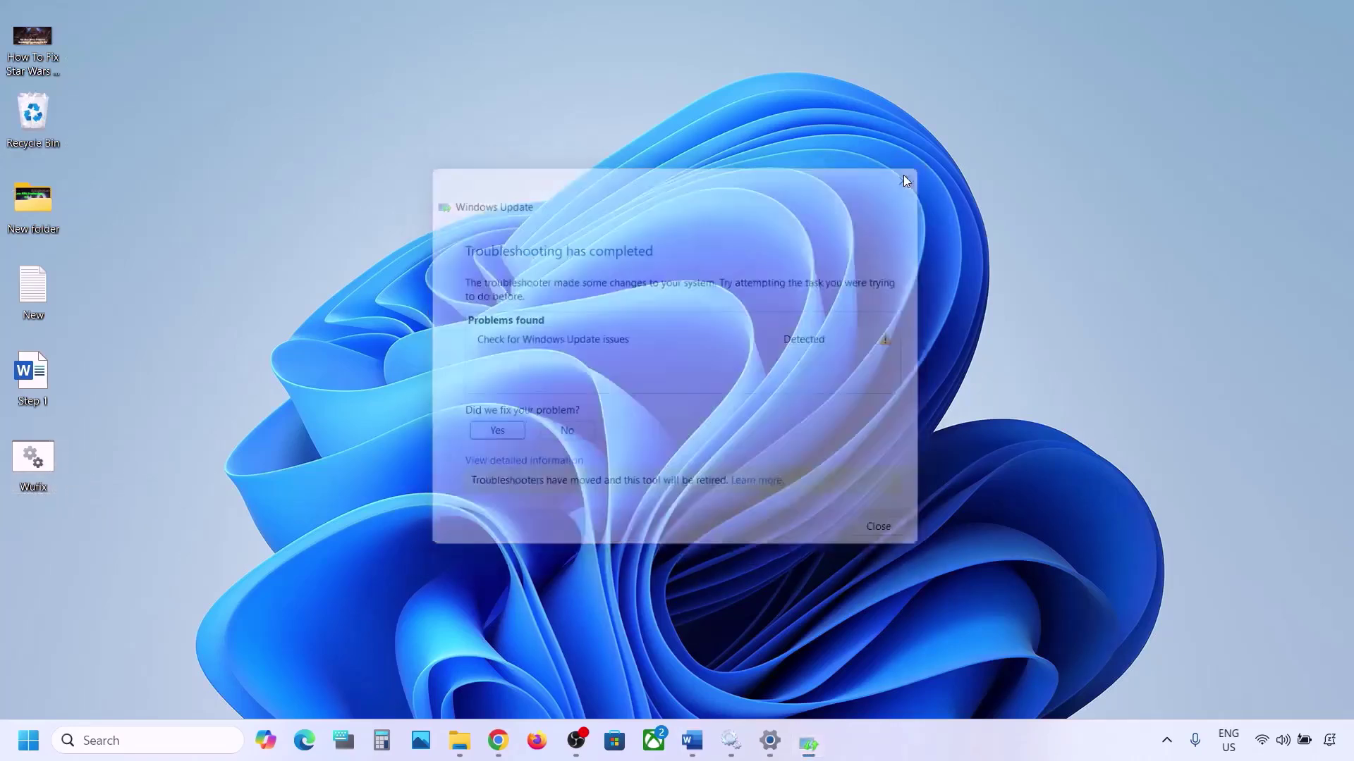
right_click(40, 460)
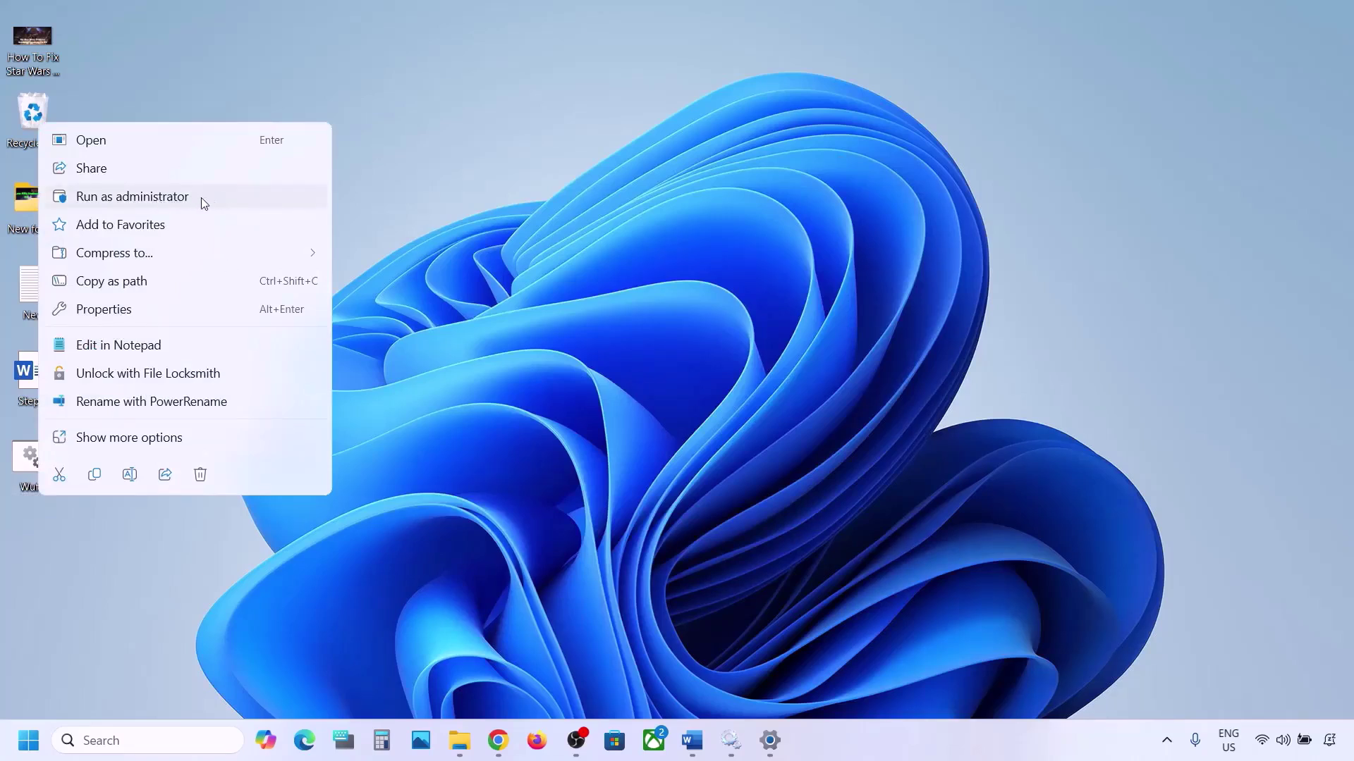
click(170, 199)
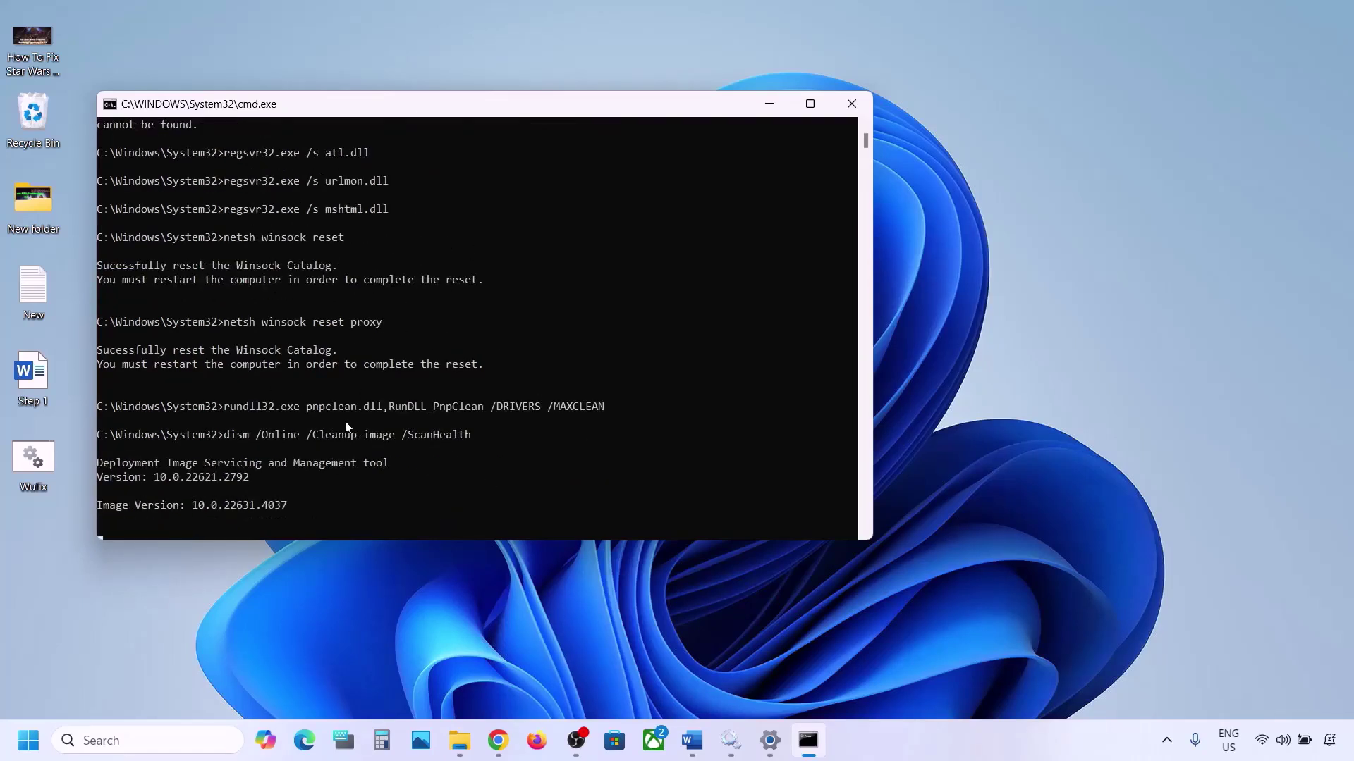
- Open and dismiss the power menu, then return to the running DISM scan window
click(16, 749)
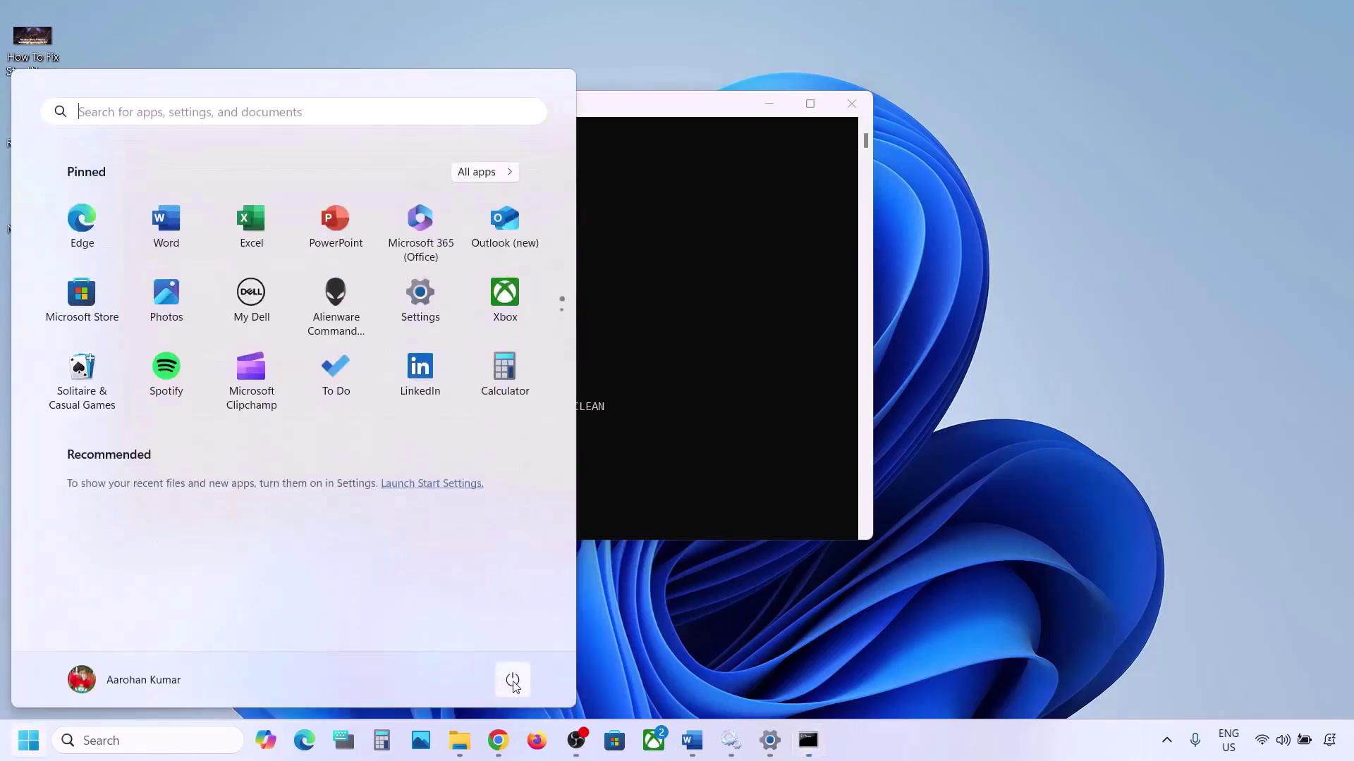
click(513, 680)
key(Escape)
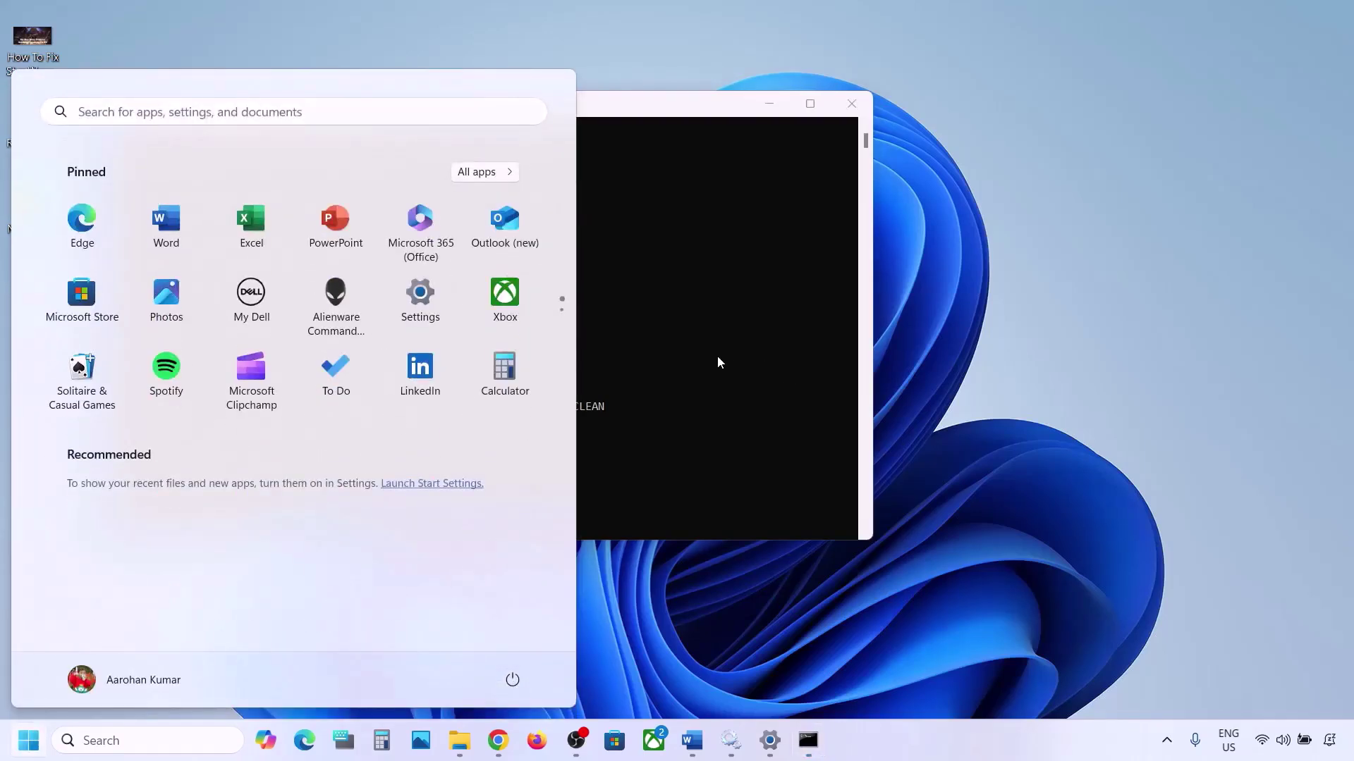
click(718, 357)
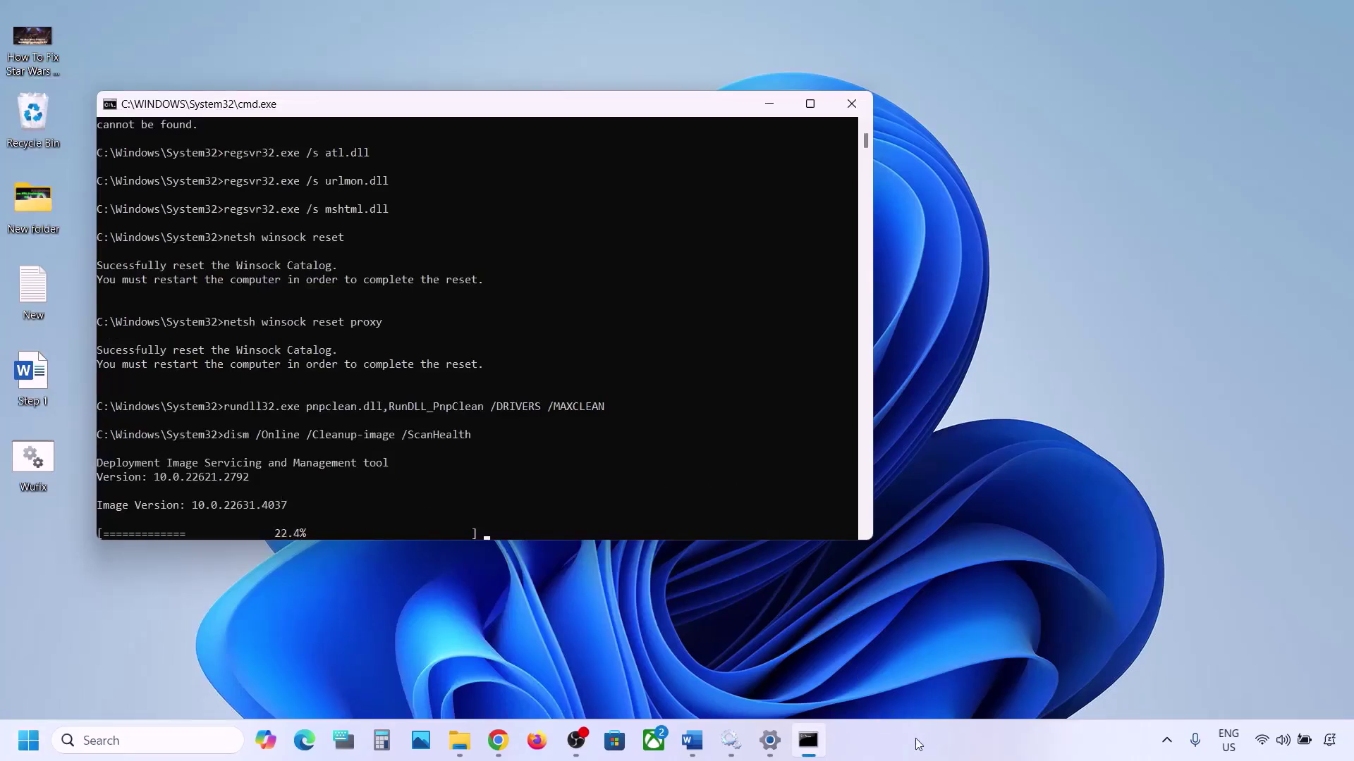
- Open the Word guide at the 'Use Media Creation Tool' step
click(896, 755)
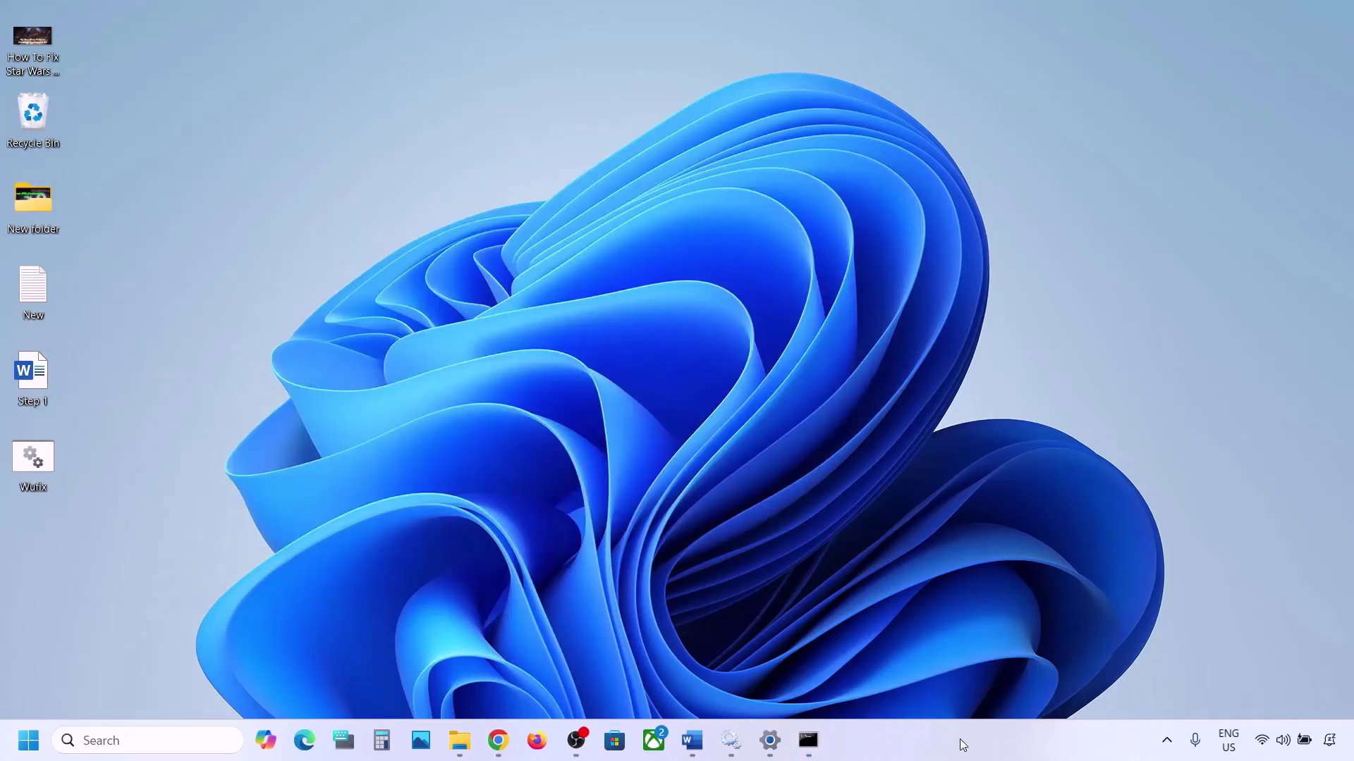
click(692, 740)
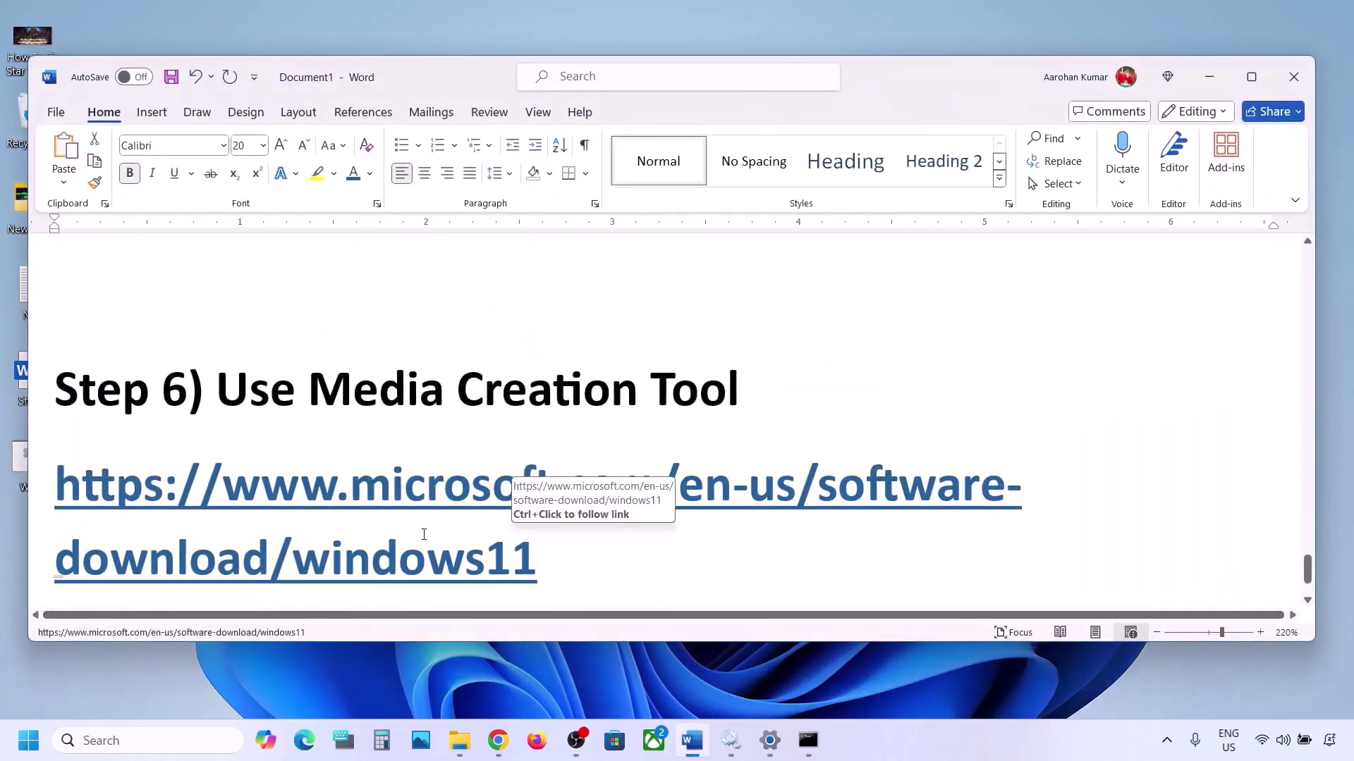
scroll(423, 530, down, 2)
drag(221, 279, 747, 283)
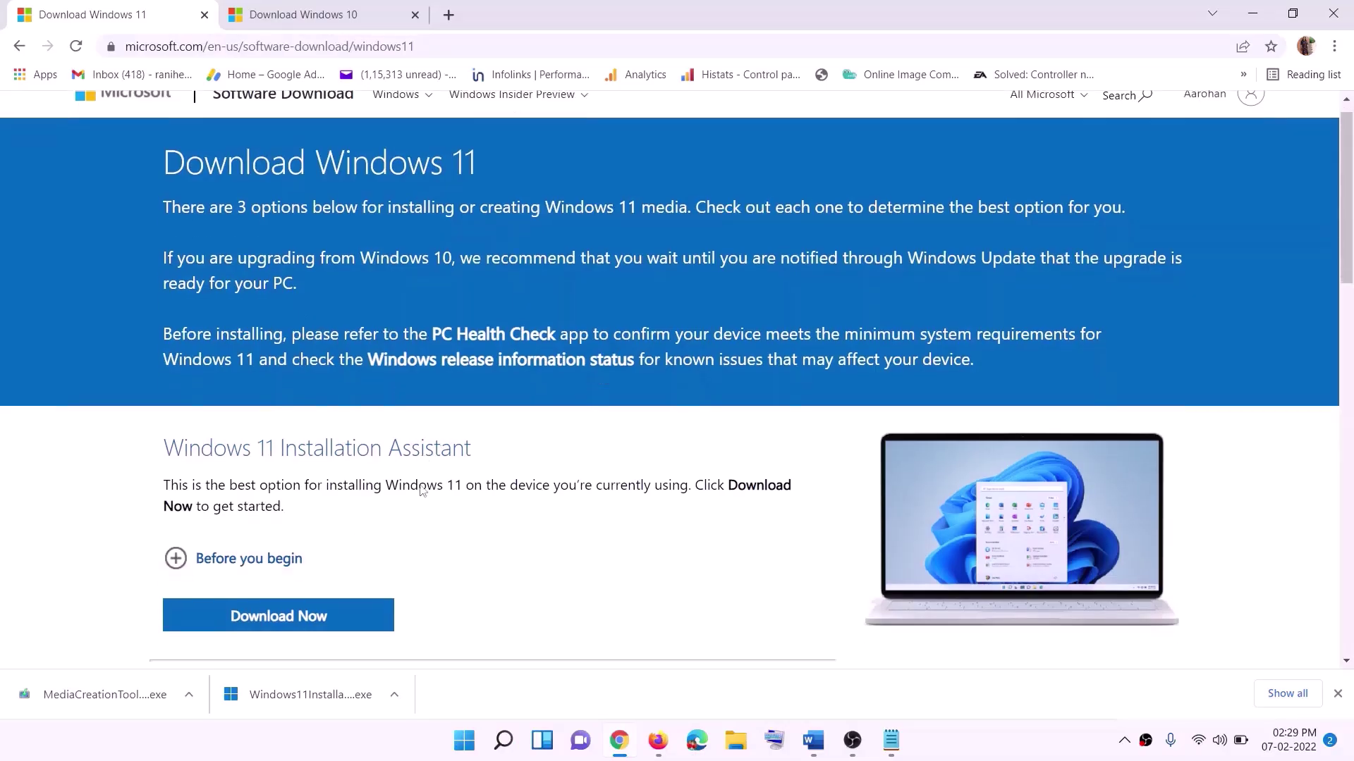
scroll(421, 490, down, 5)
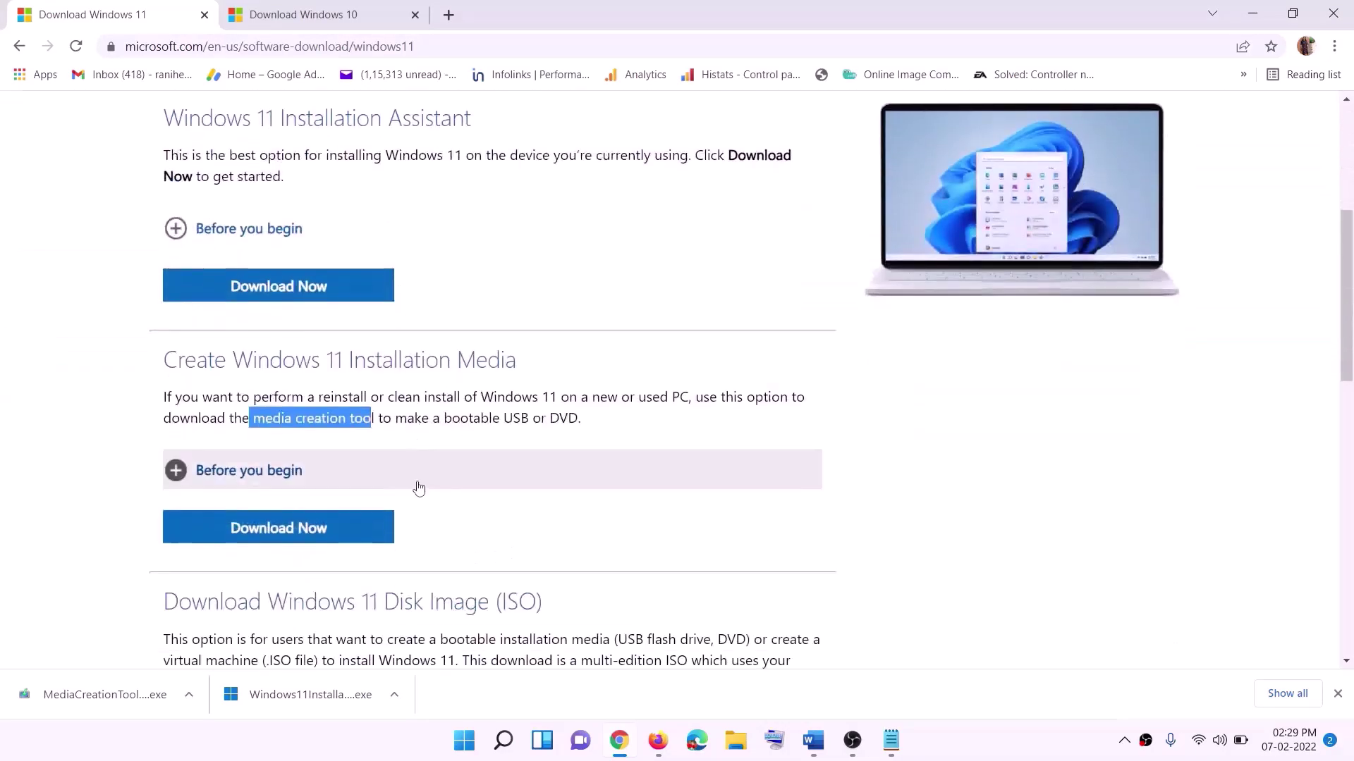
- Download the Media Creation Tool and allow it to run at the UAC prompt
drag(253, 418, 392, 418)
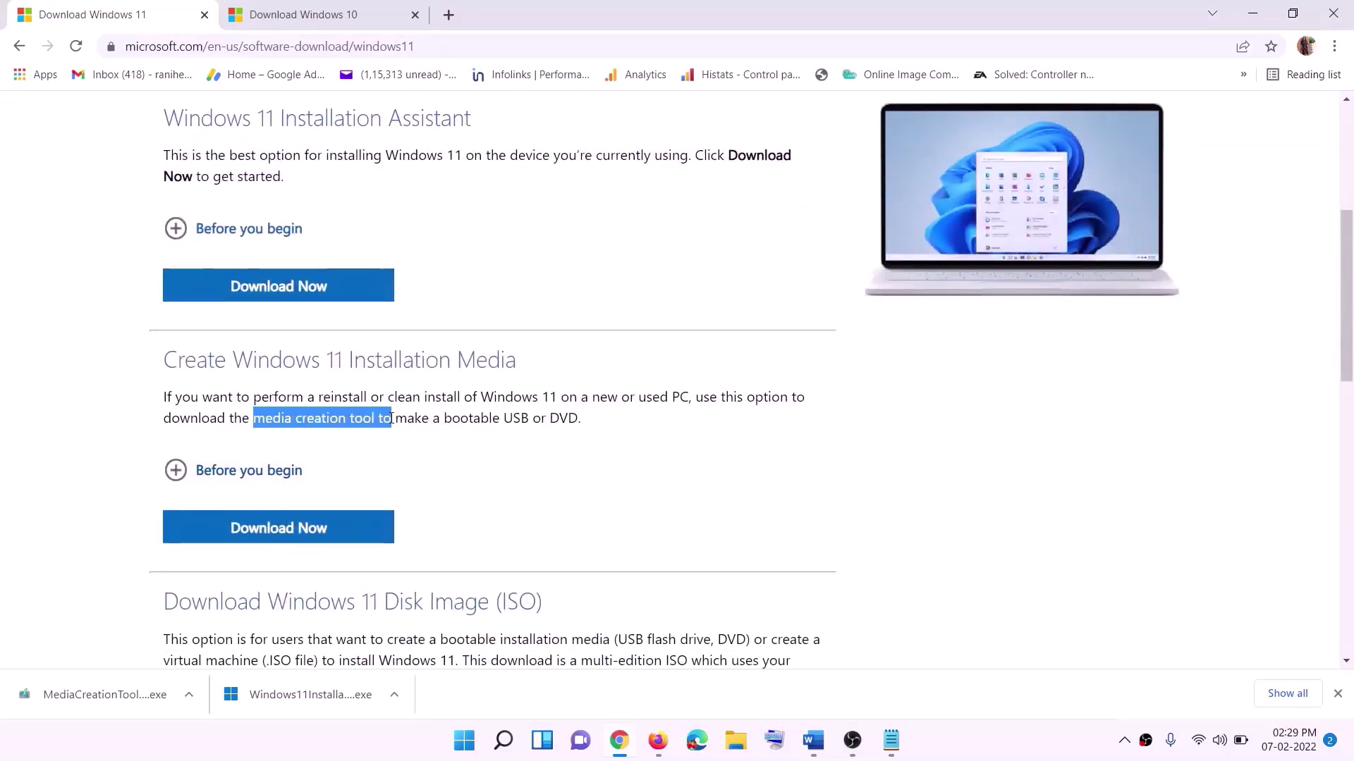
click(269, 535)
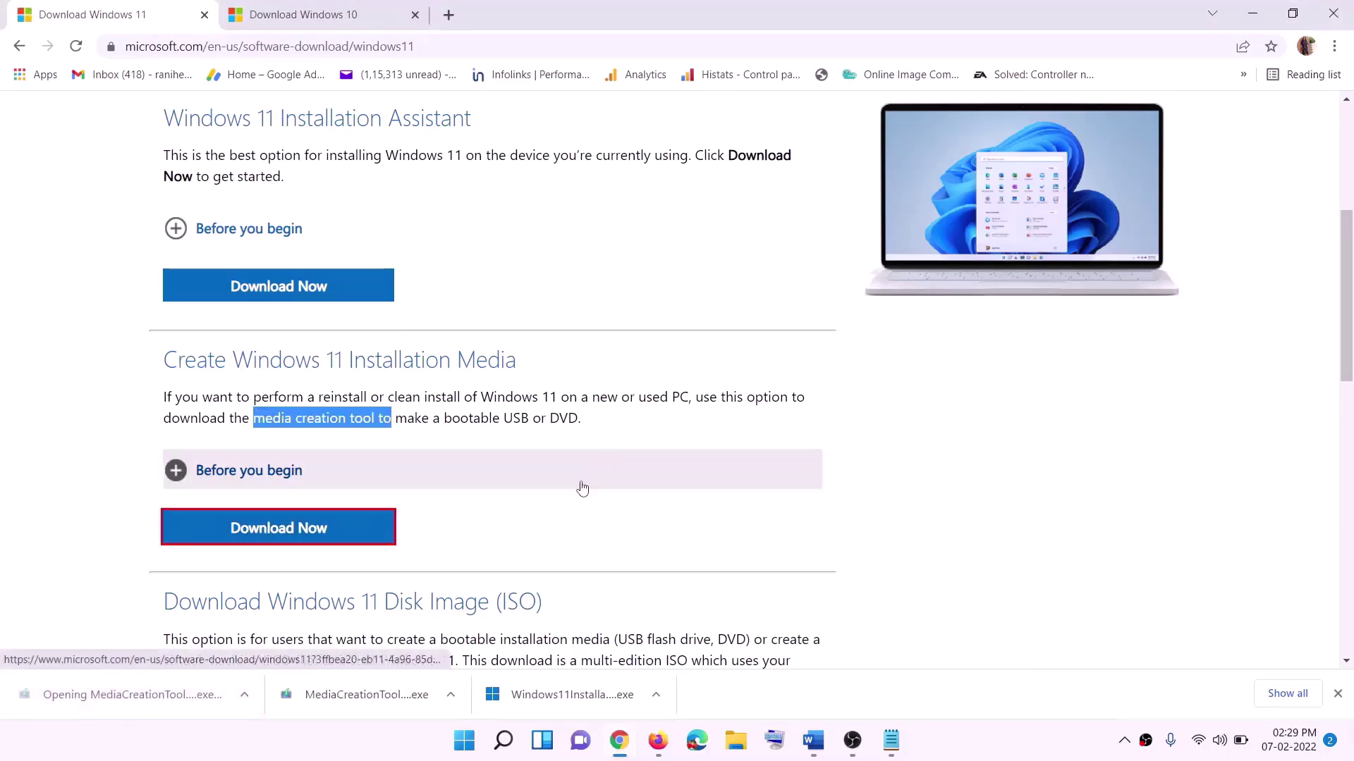
click(599, 522)
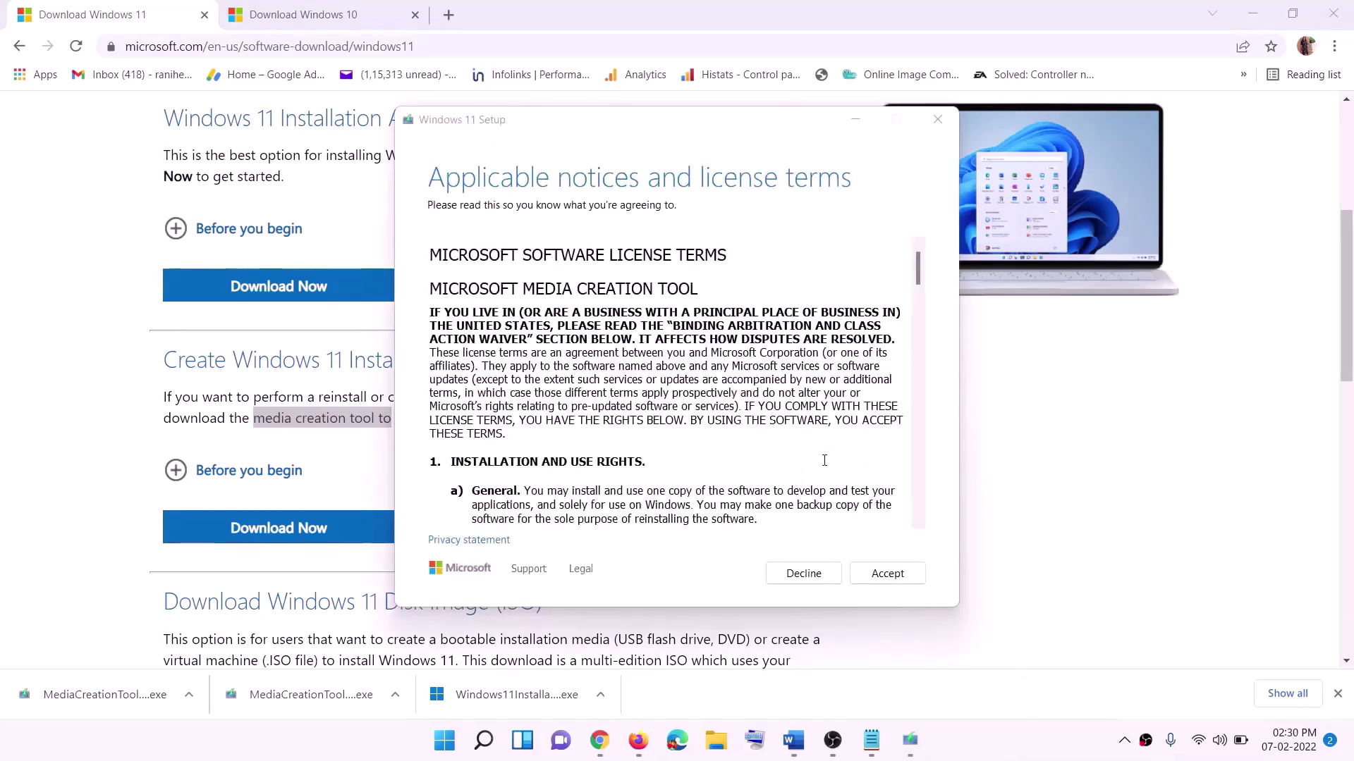
- Accept the license, keep the recommended edition, and create the Windows 11 ISO on the Desktop
click(887, 574)
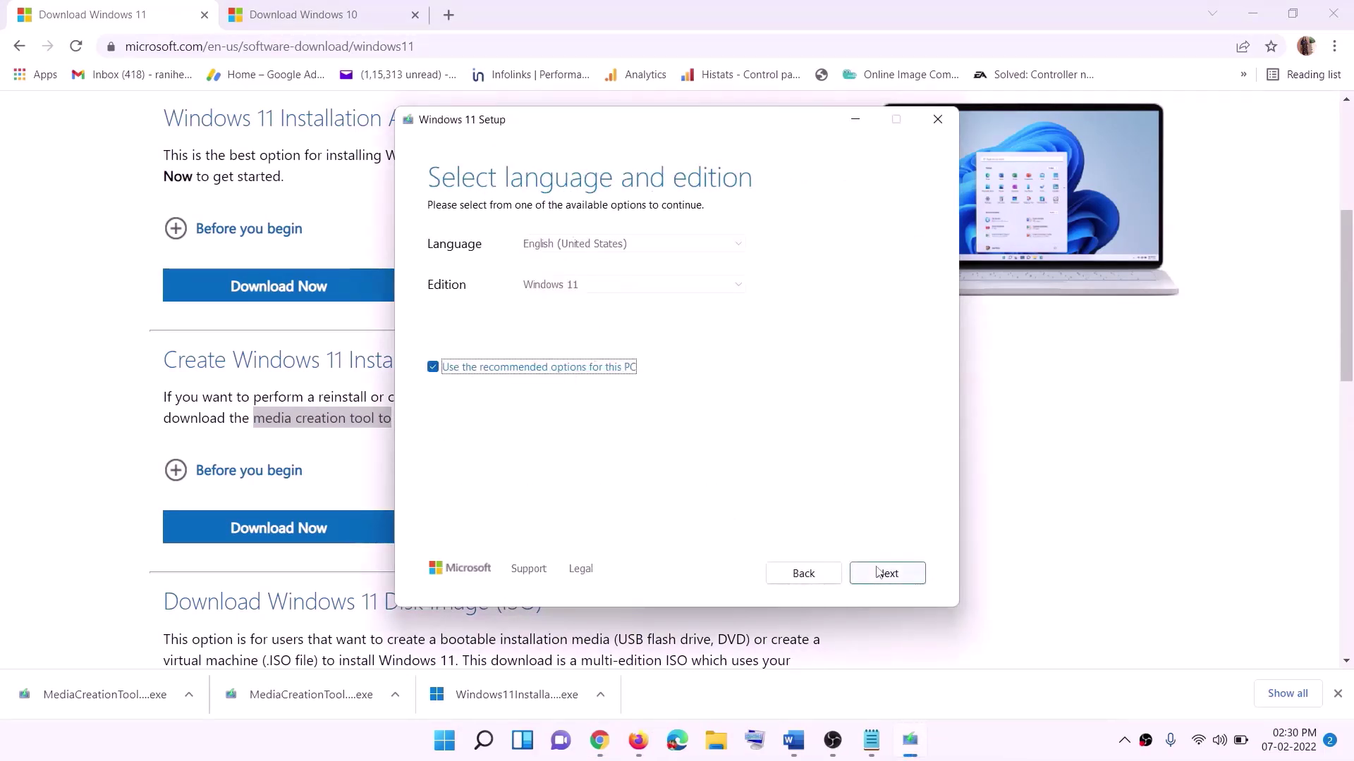
click(878, 573)
click(462, 308)
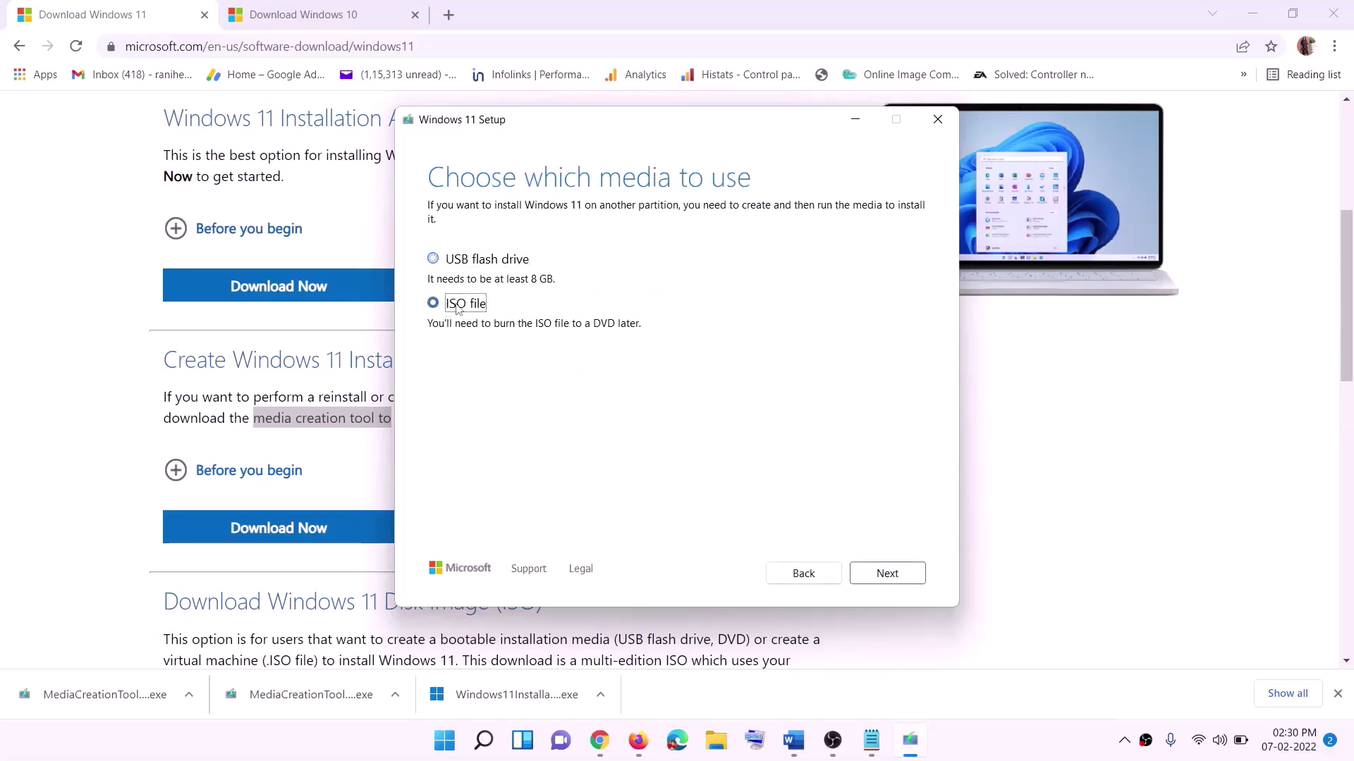
click(894, 573)
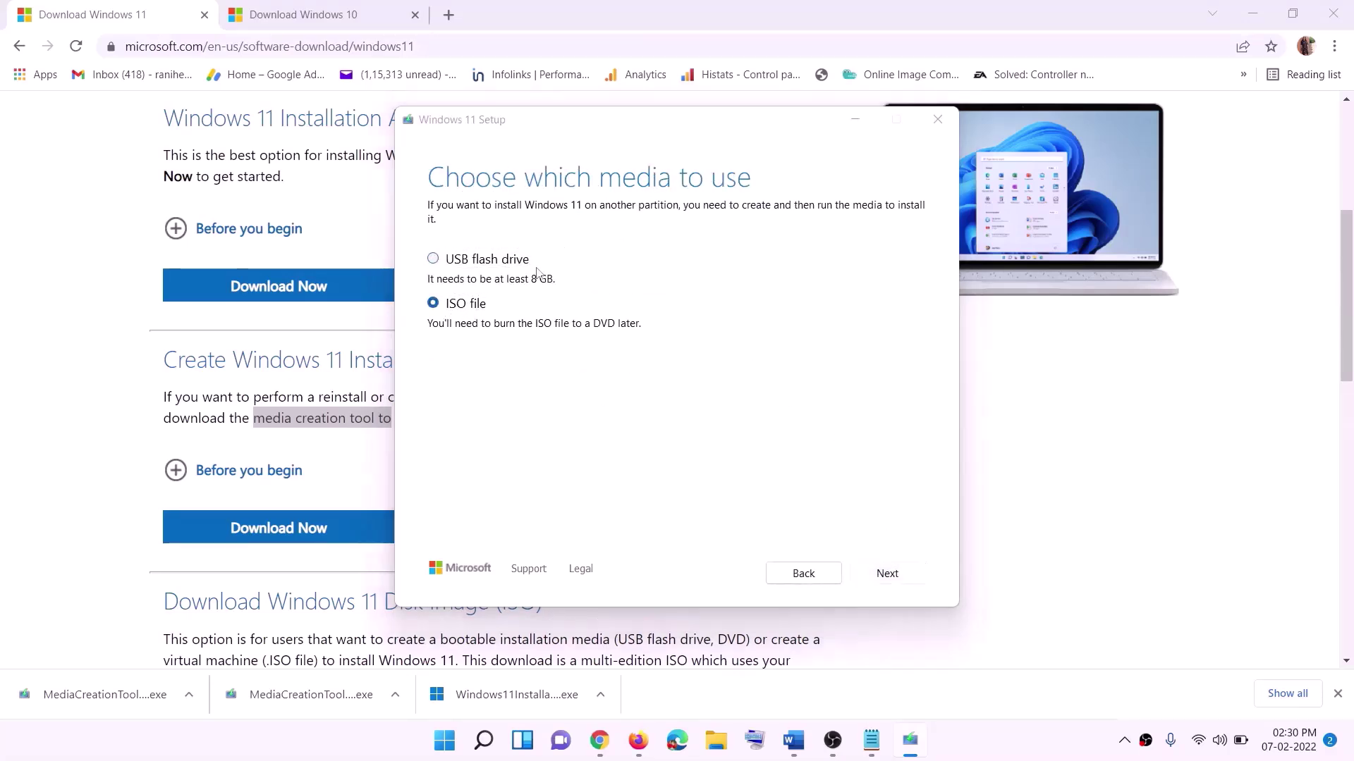
scroll(459, 354, up, 2)
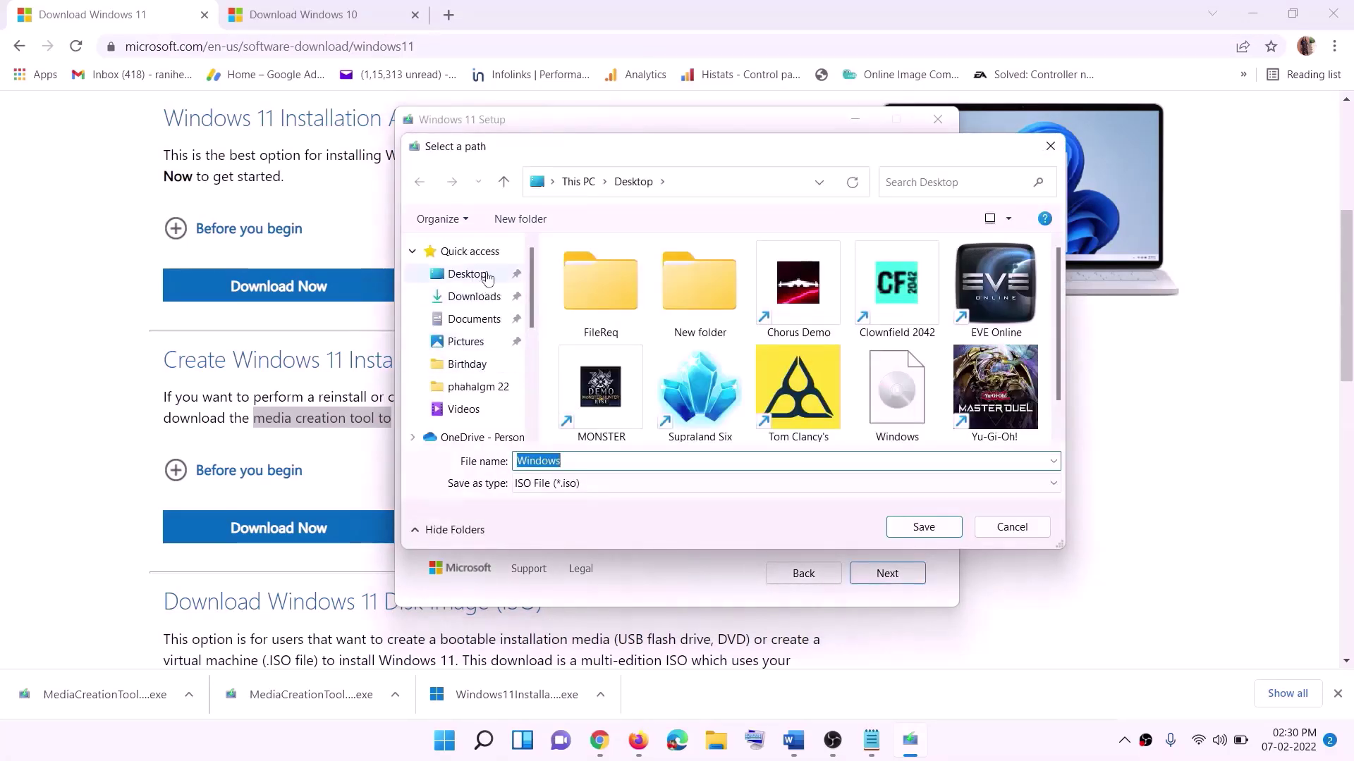
click(464, 277)
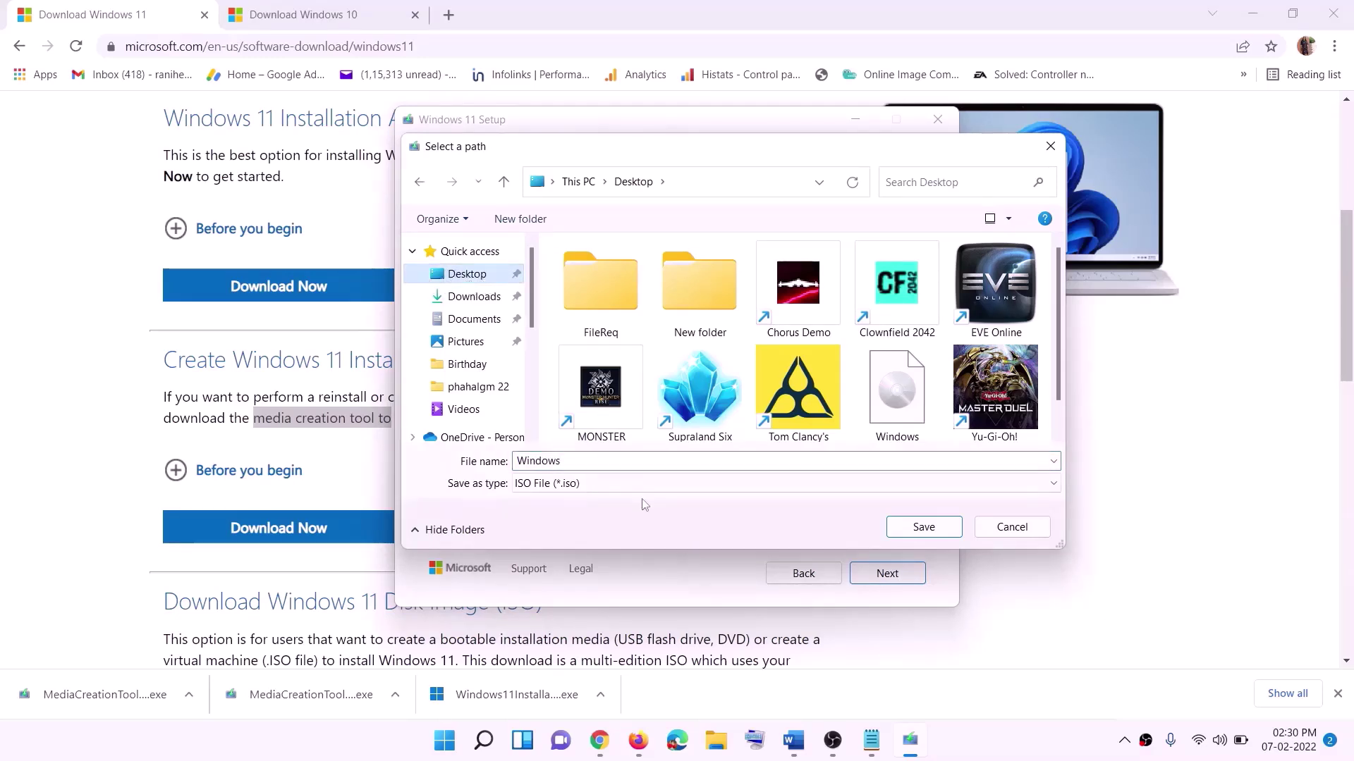
click(925, 529)
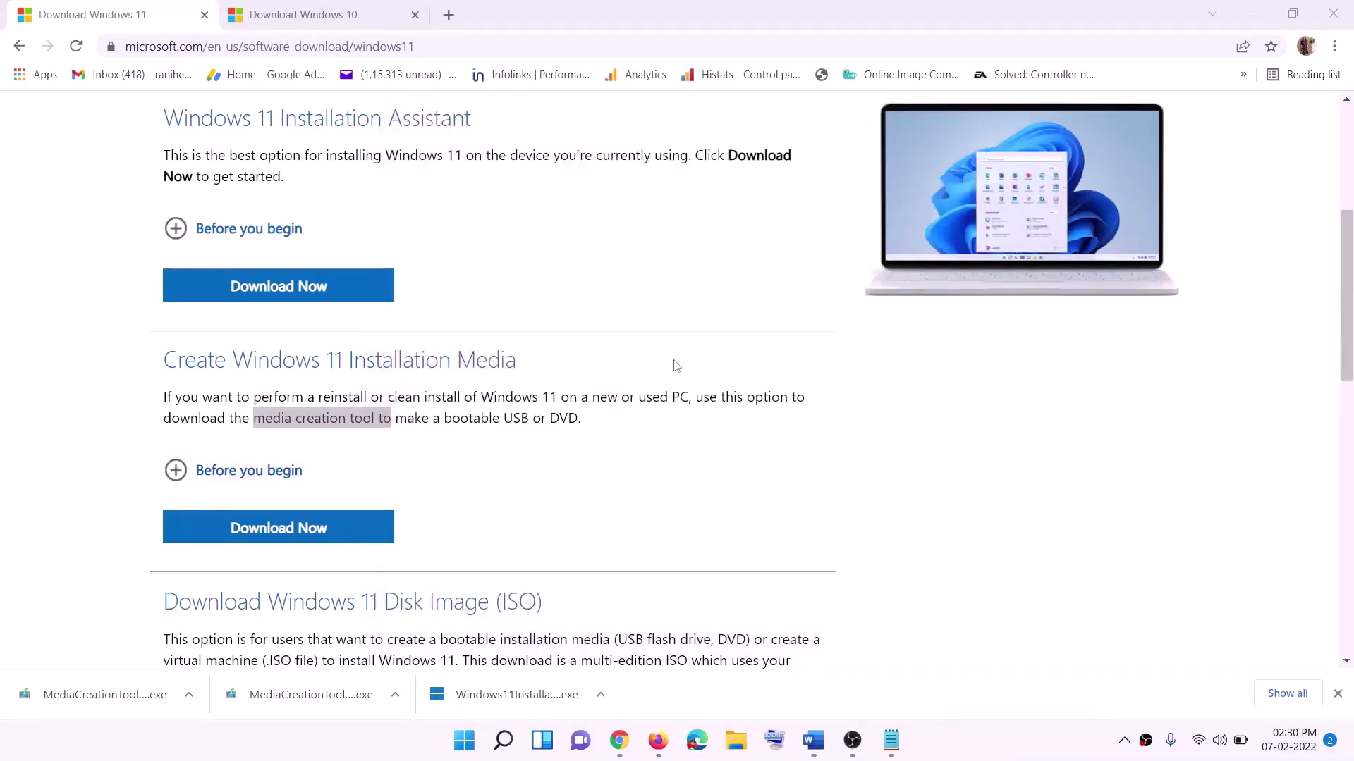
- Mount the desktop Windows ISO as DVD Drive (F:) and run its Windows 11 setup
key(super+d)
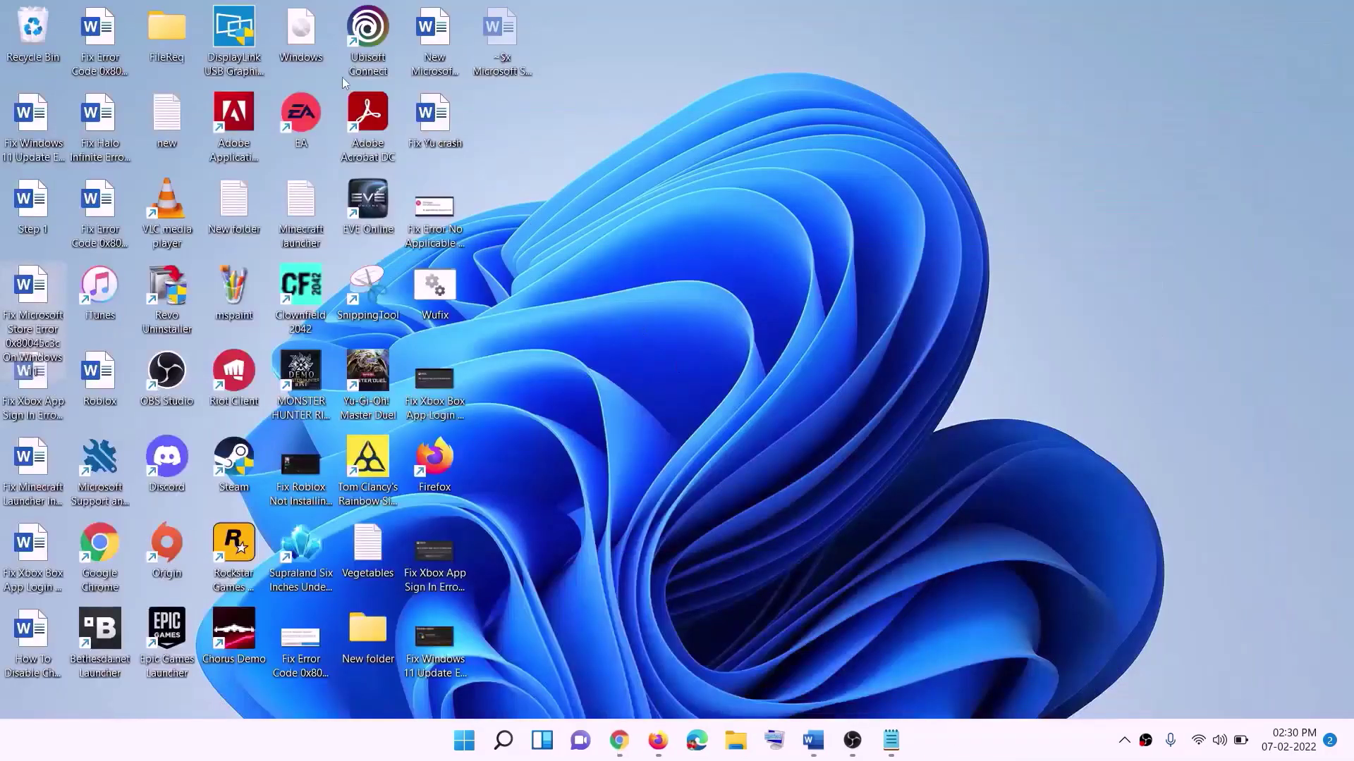
drag(315, 37, 546, 410)
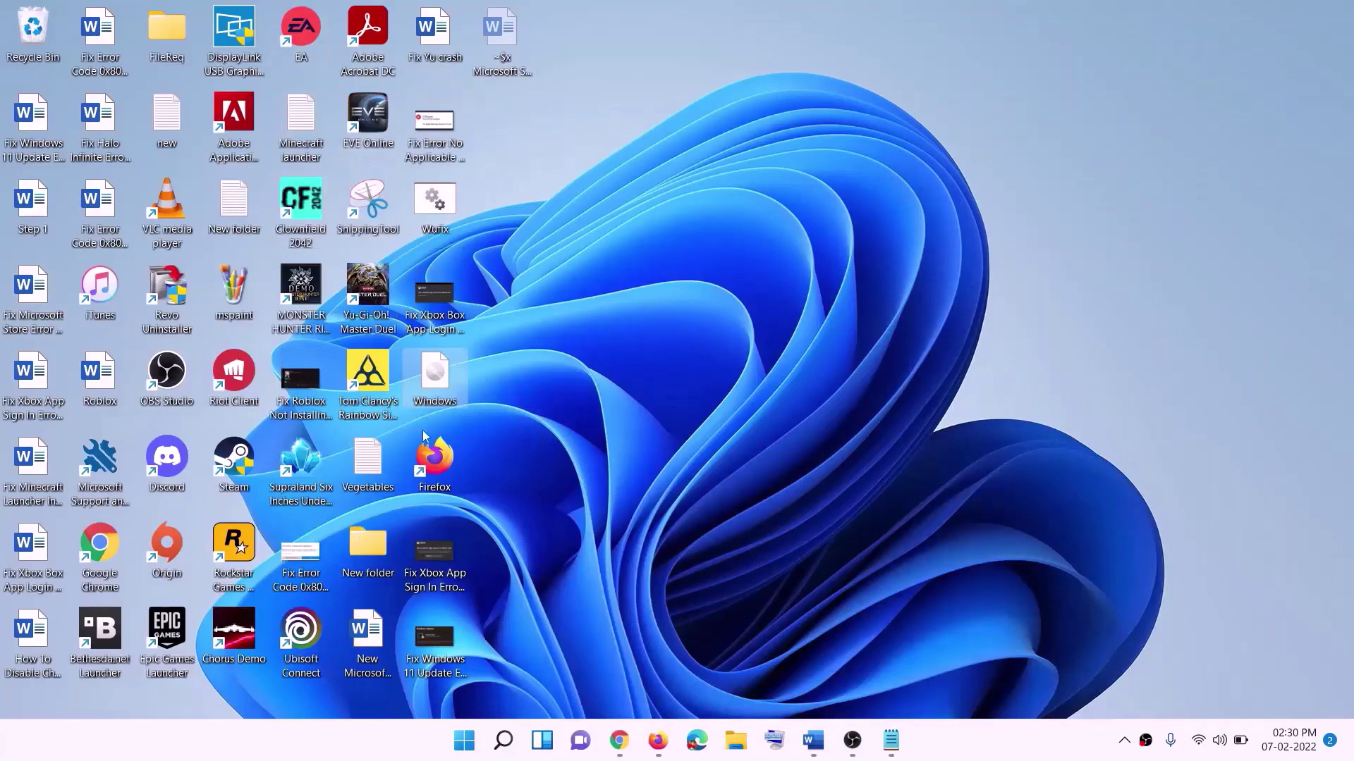
double_click(445, 377)
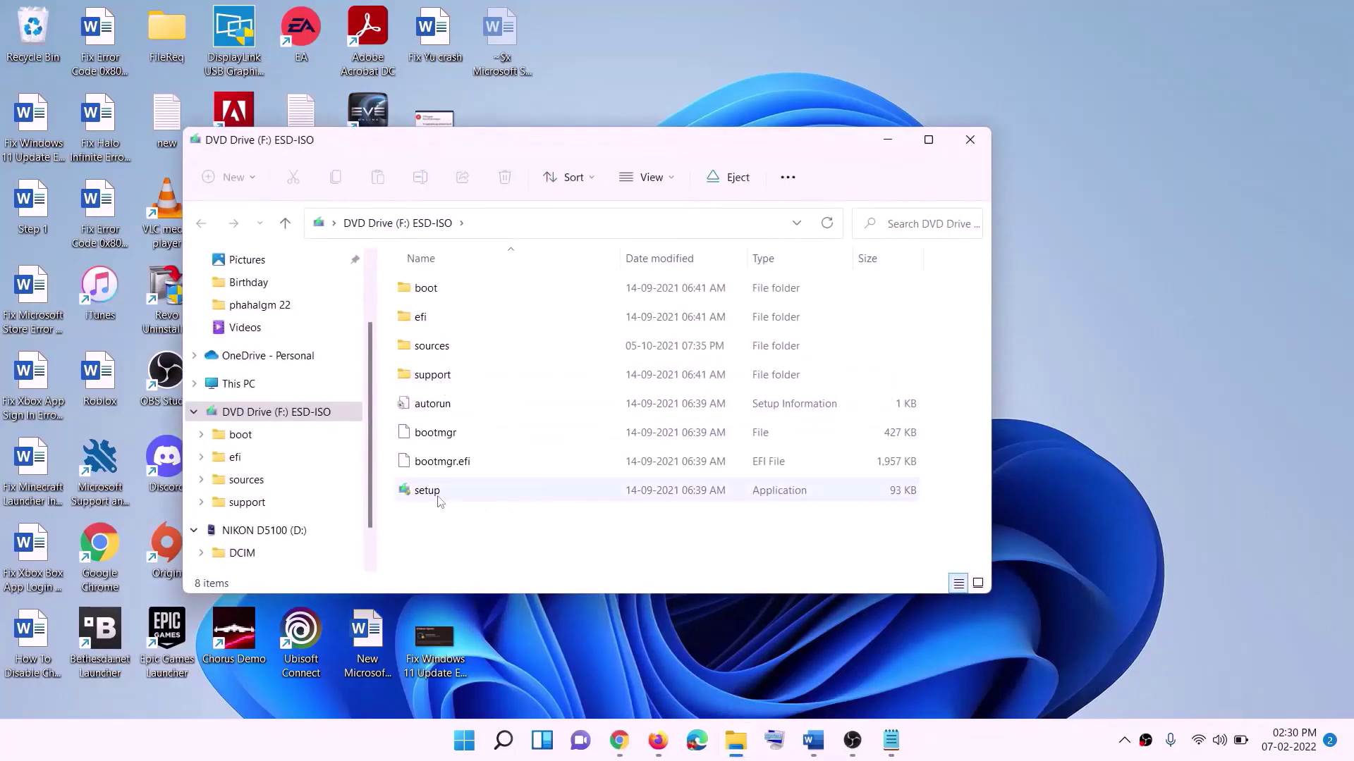
click(430, 494)
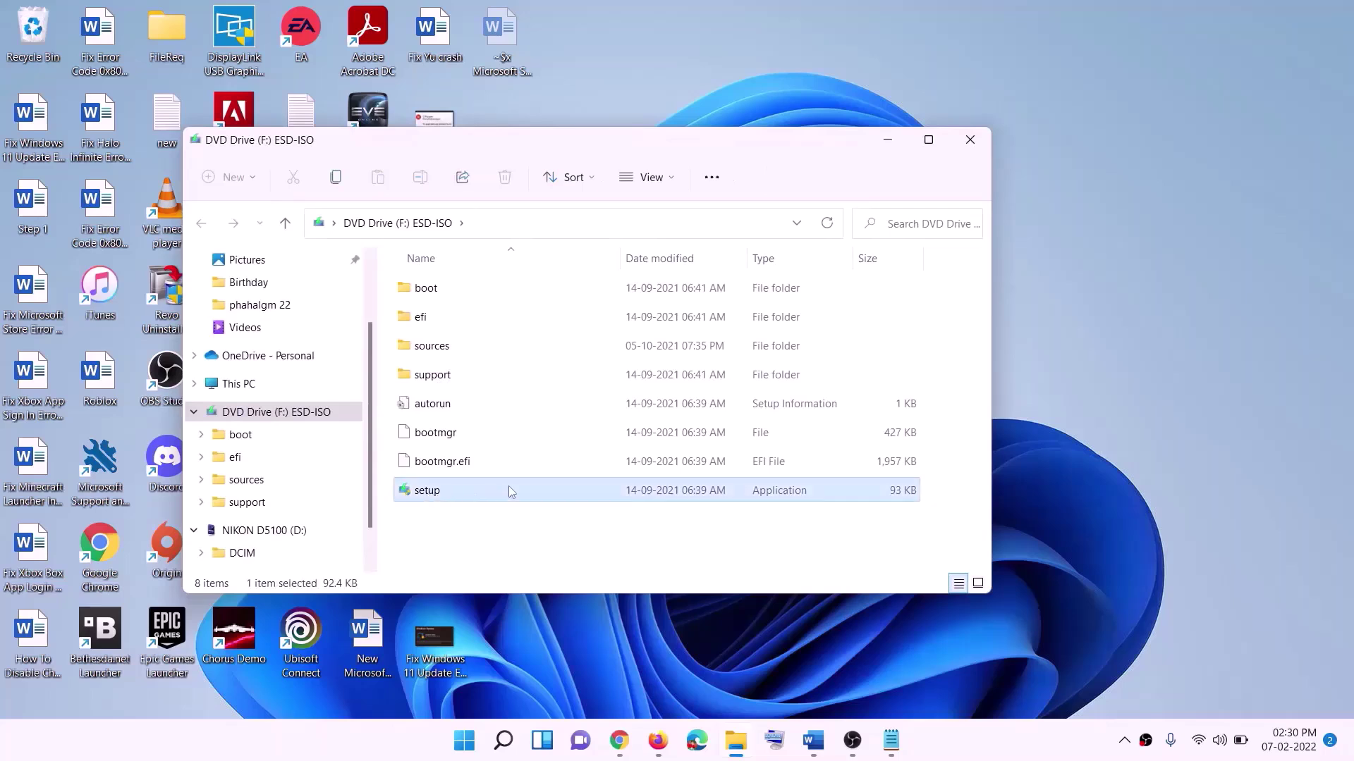
double_click(464, 491)
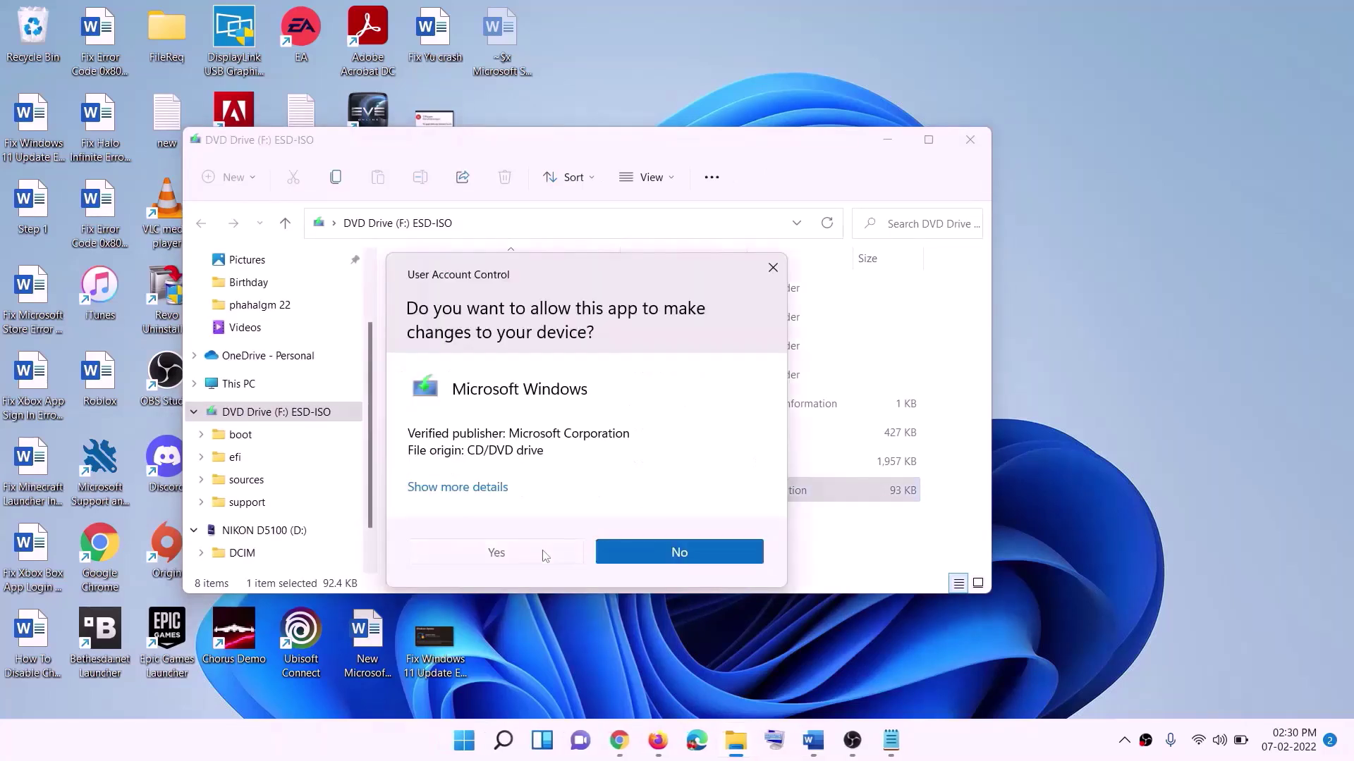
click(541, 553)
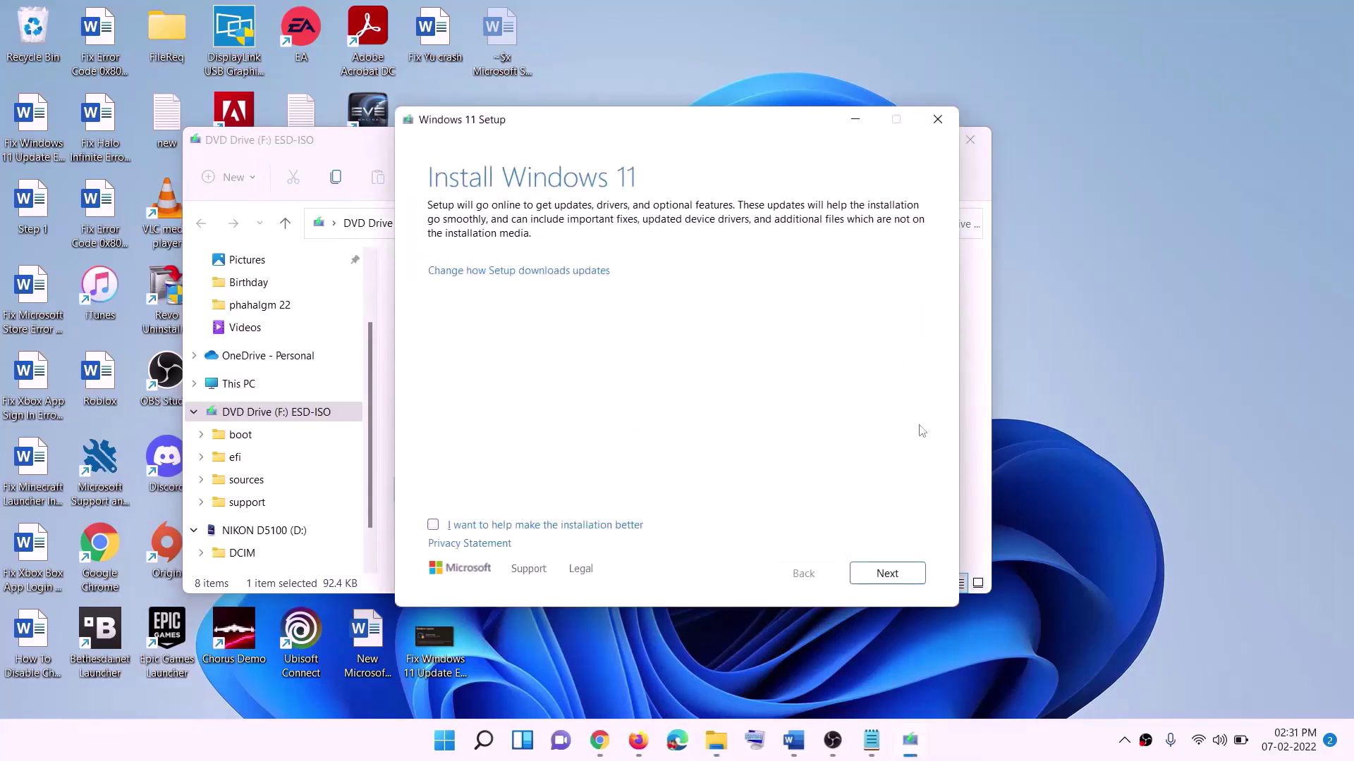
click(894, 575)
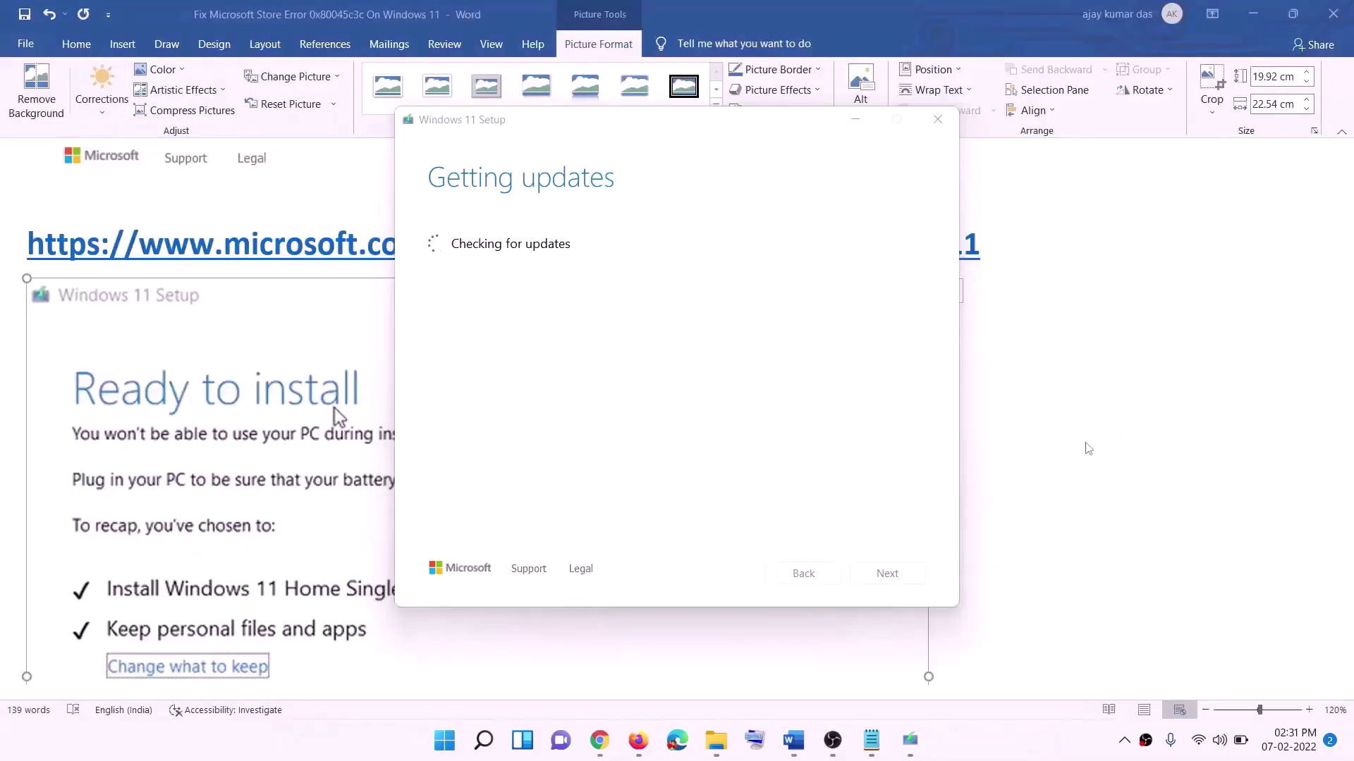
click(266, 324)
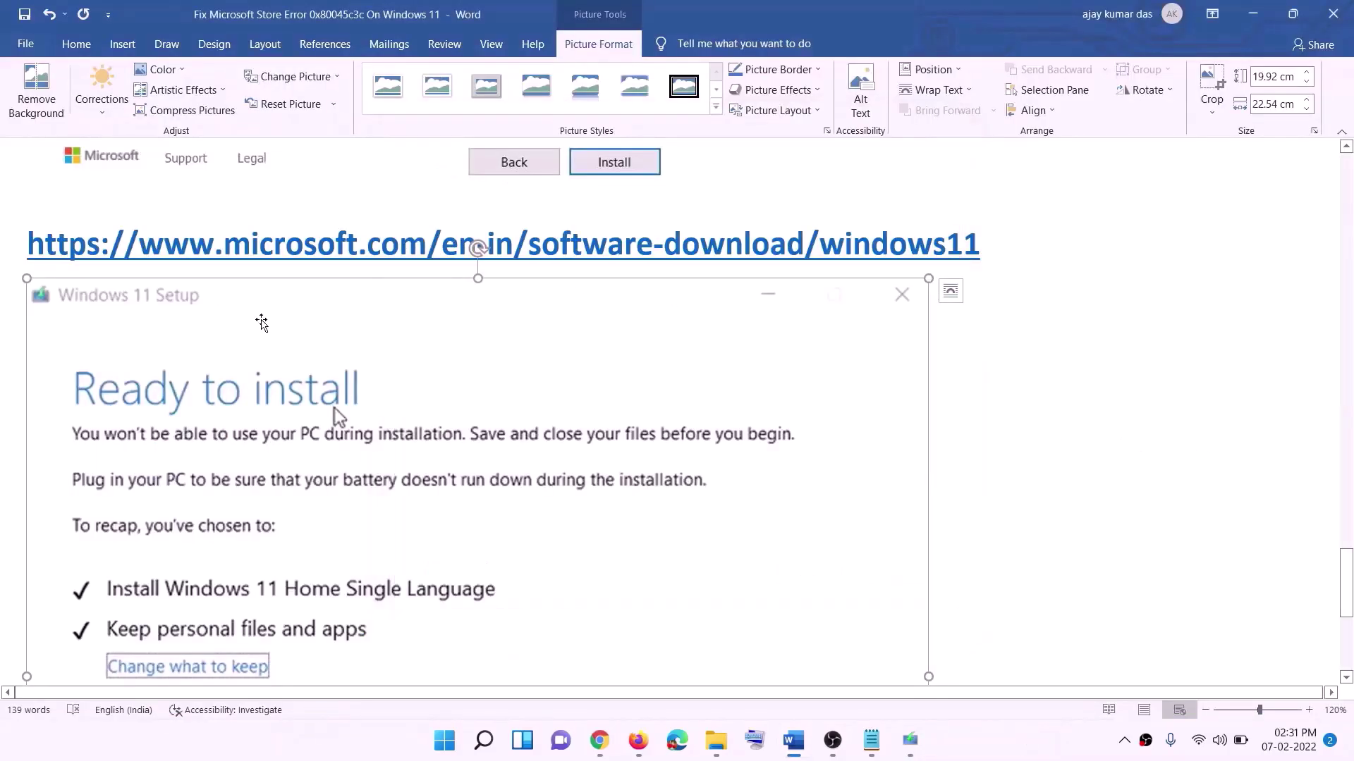
scroll(376, 318, down, 3)
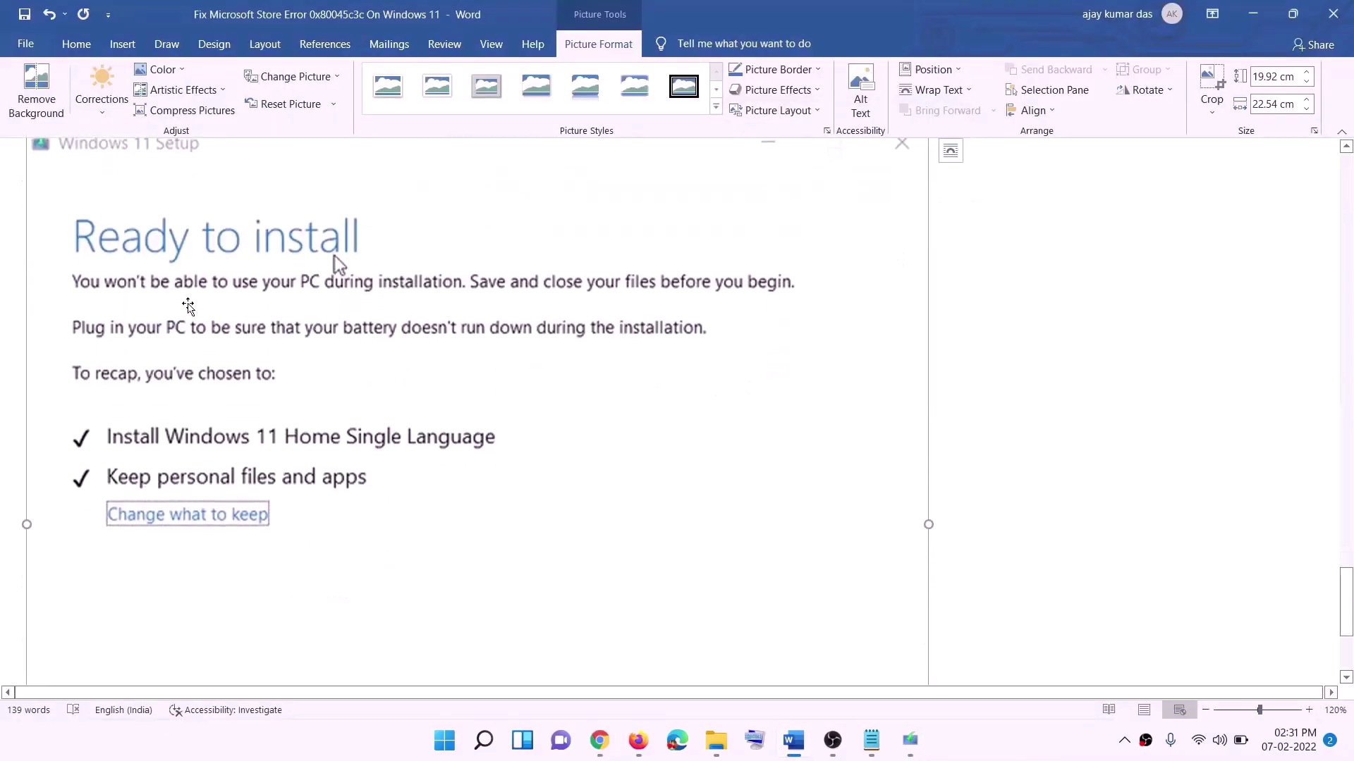
scroll(377, 264, down, 1)
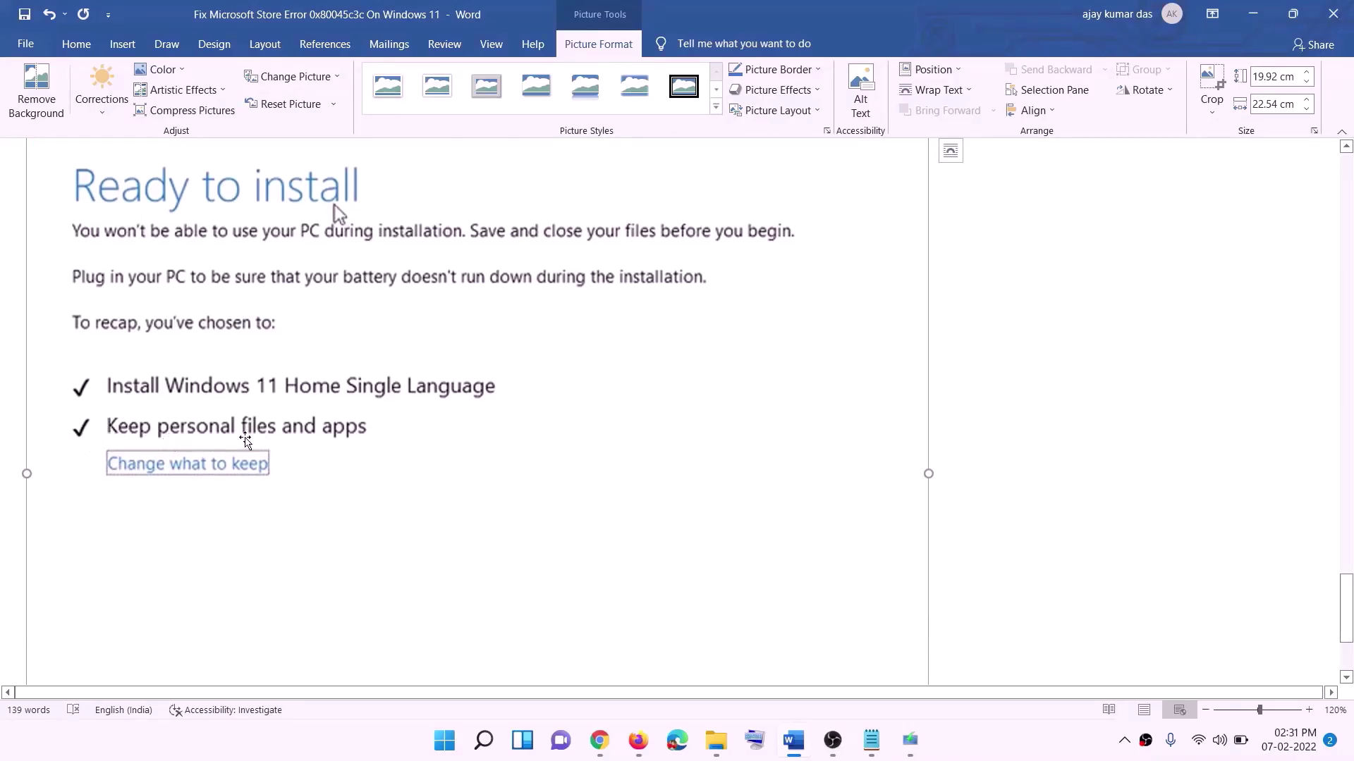
scroll(521, 443, down, 2)
scroll(521, 443, down, 1)
scroll(719, 522, up, 7)
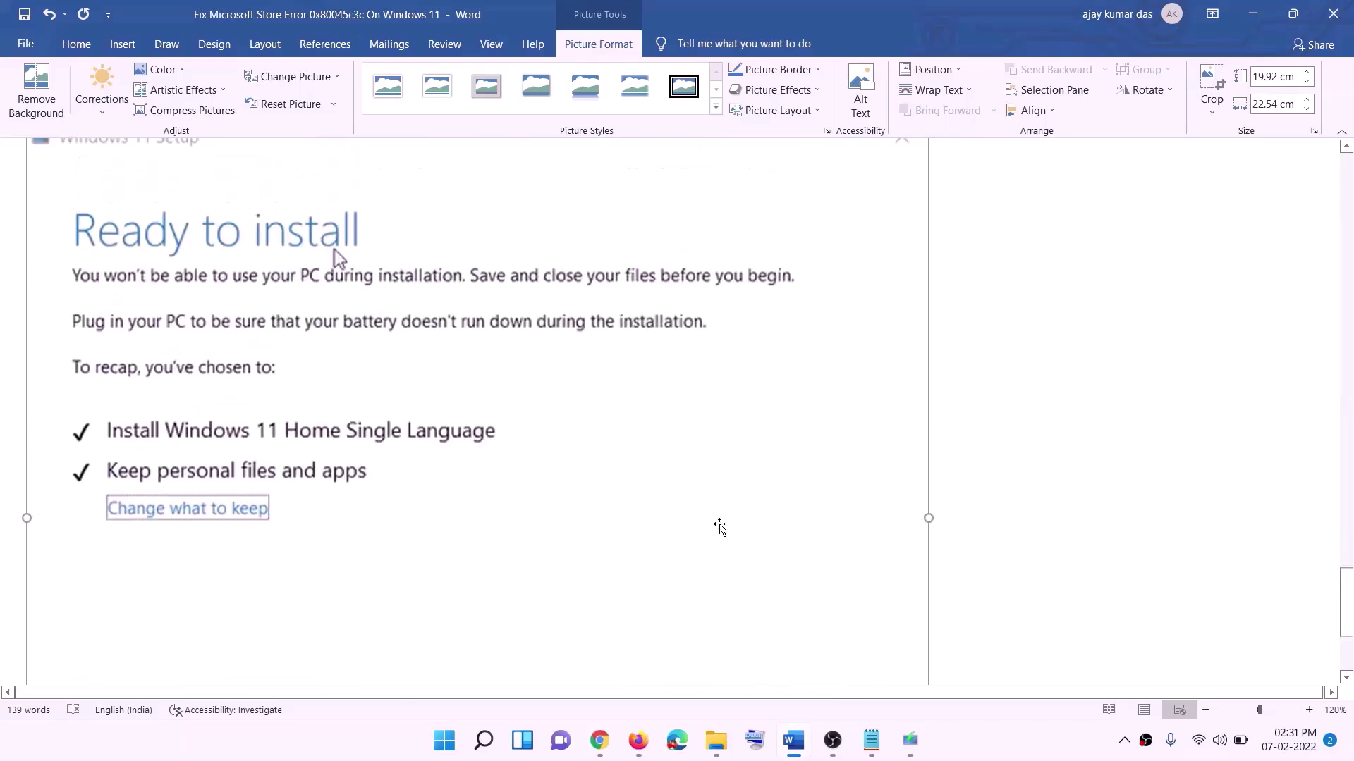